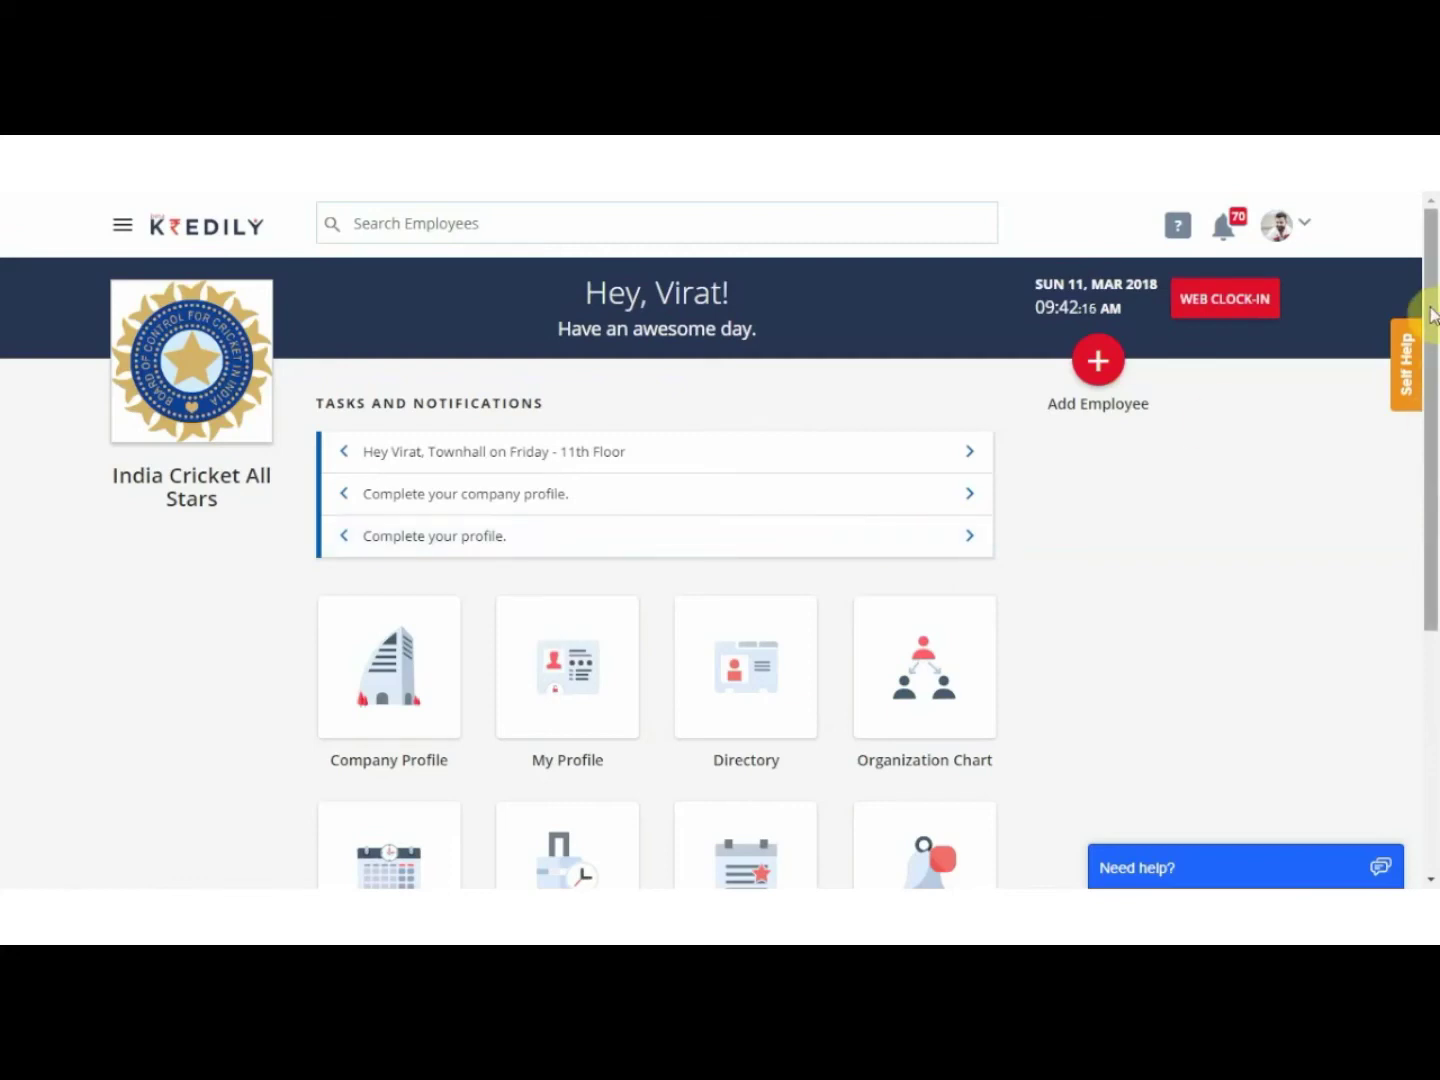
Open the Attendance Rules list showing the UK Shift and General Shift rules.
drag(1431, 315, 1432, 470)
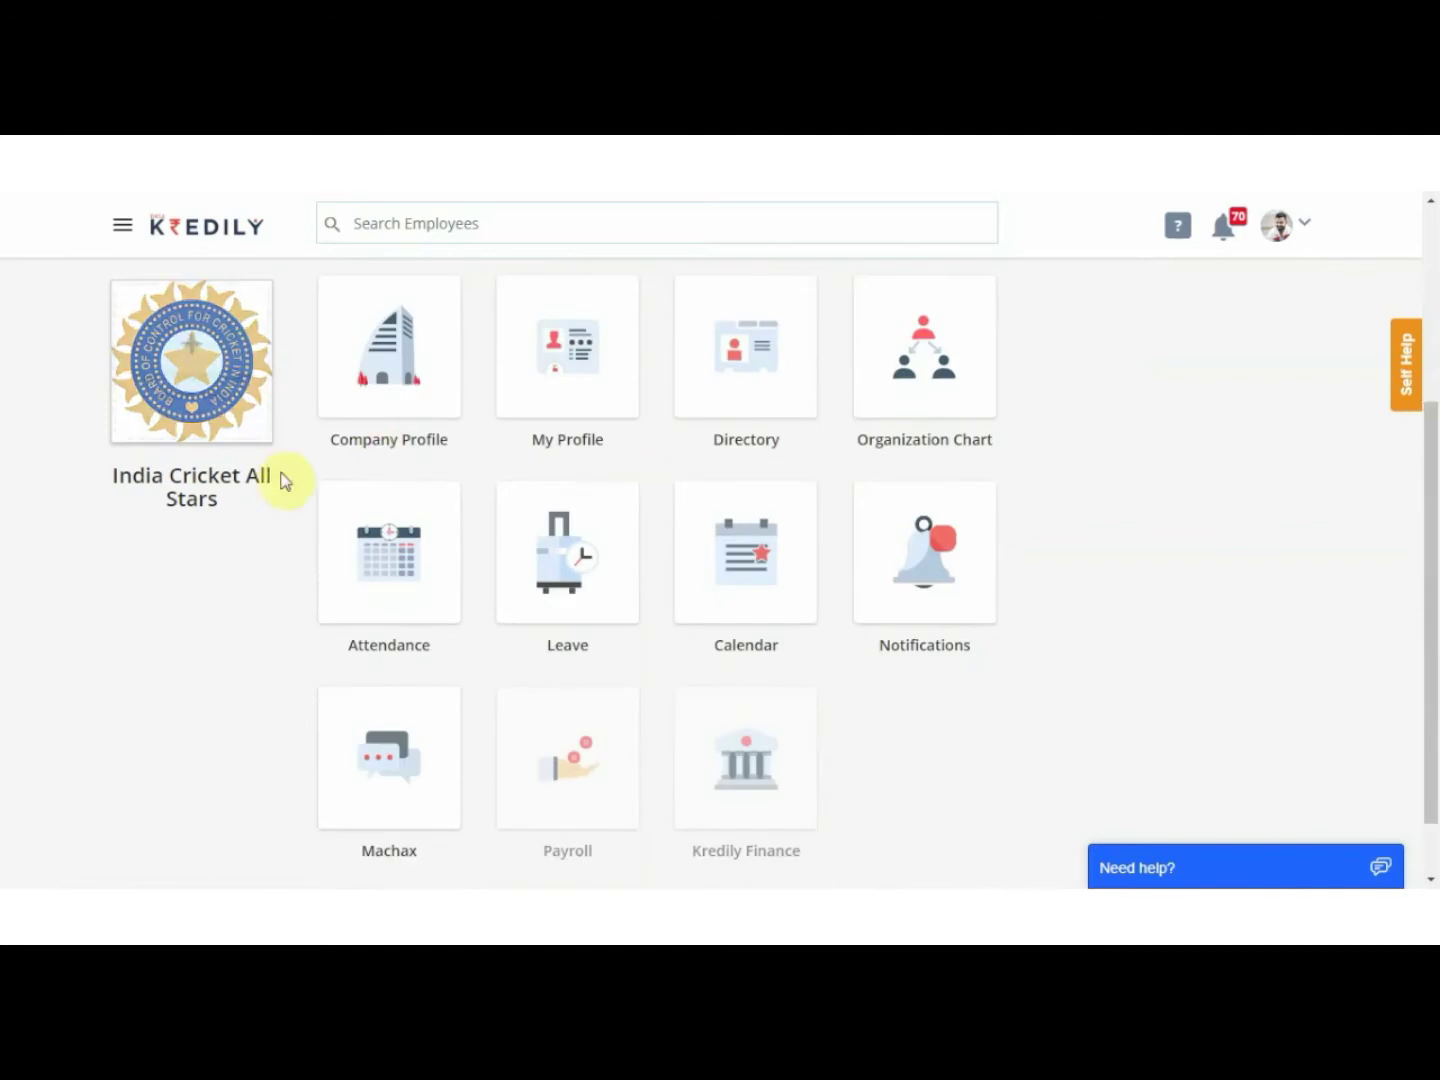
click(349, 550)
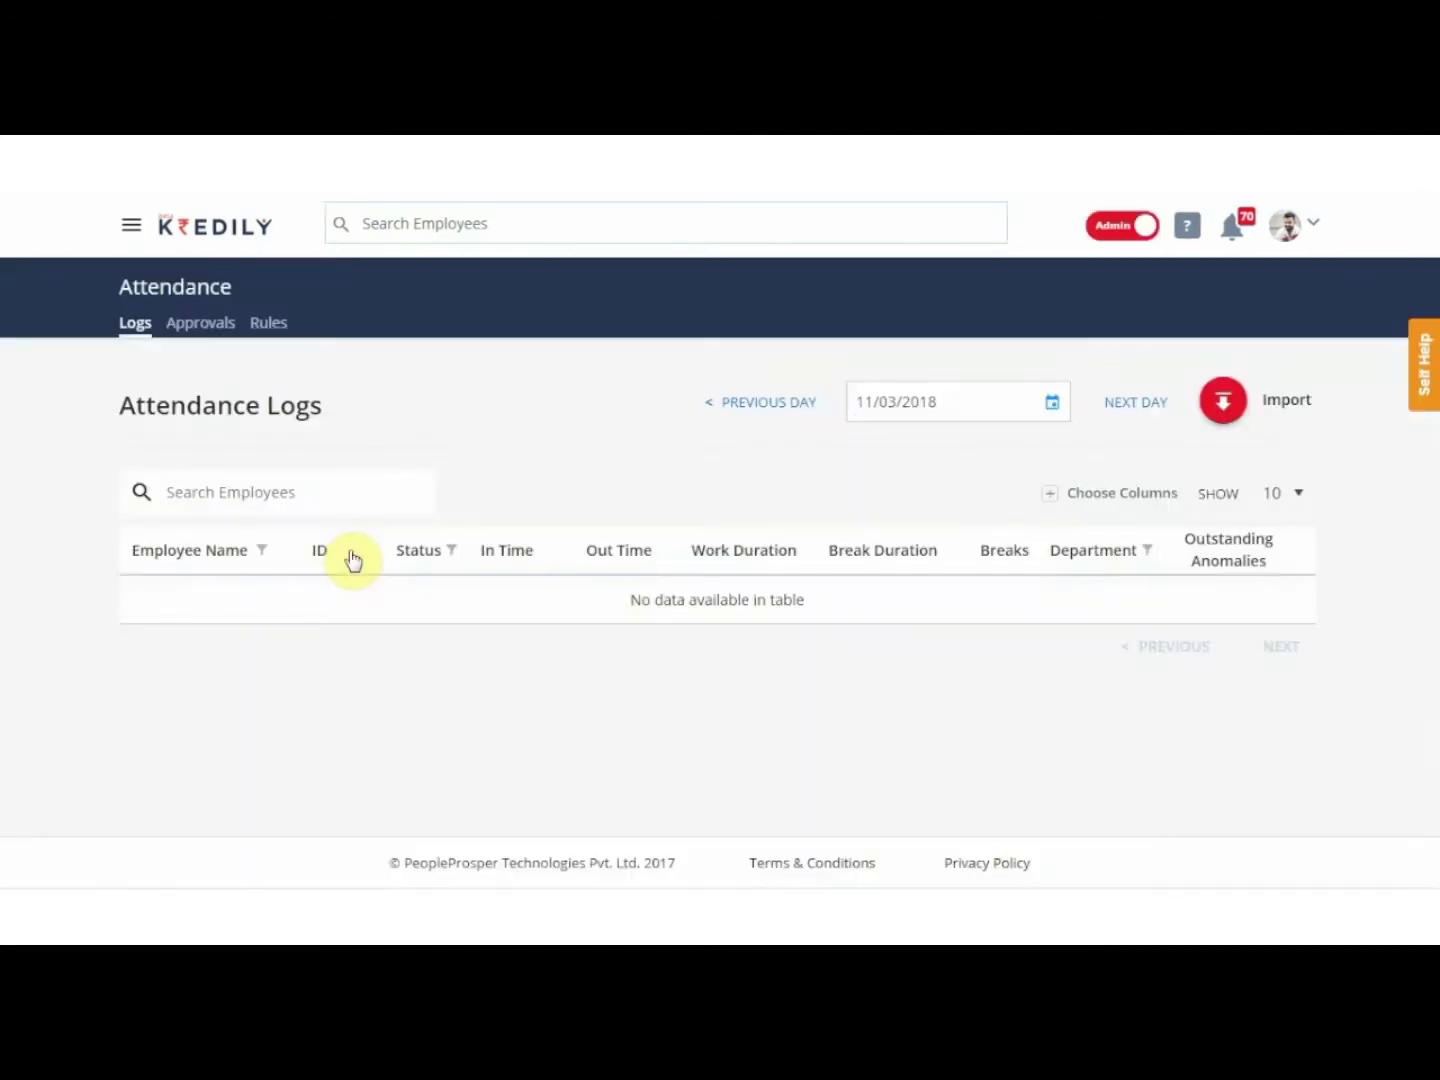
click(277, 333)
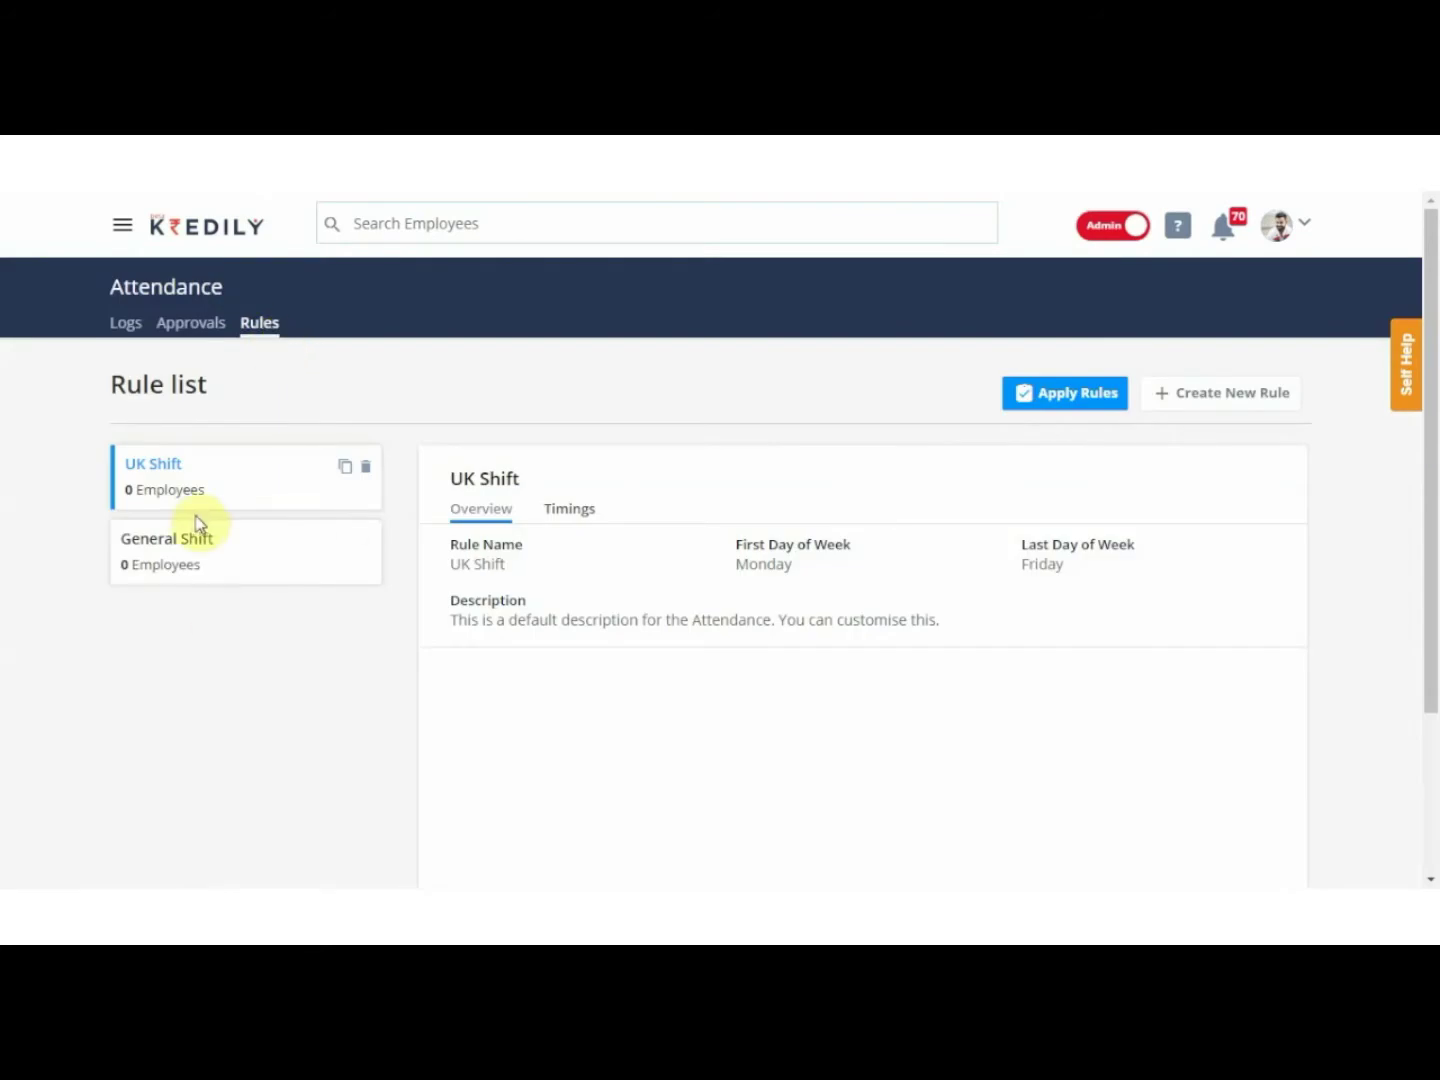
Create a new attendance rule, rename 'Untitled Rule' to 'US Shift', and save it.
click(1280, 395)
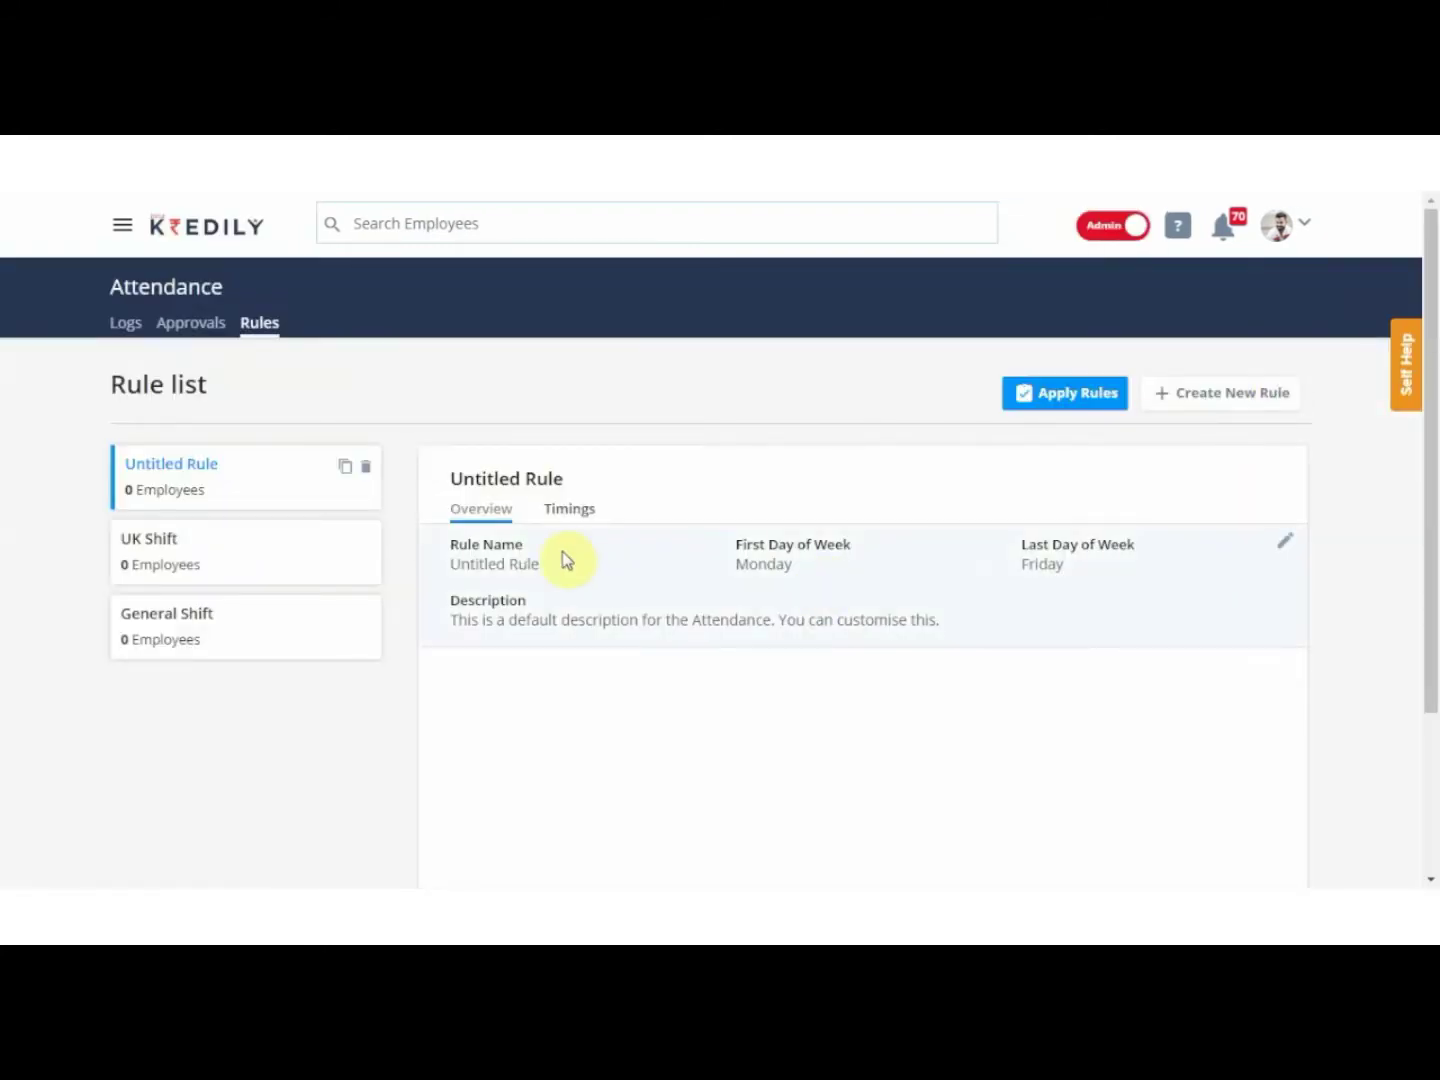
click(1280, 545)
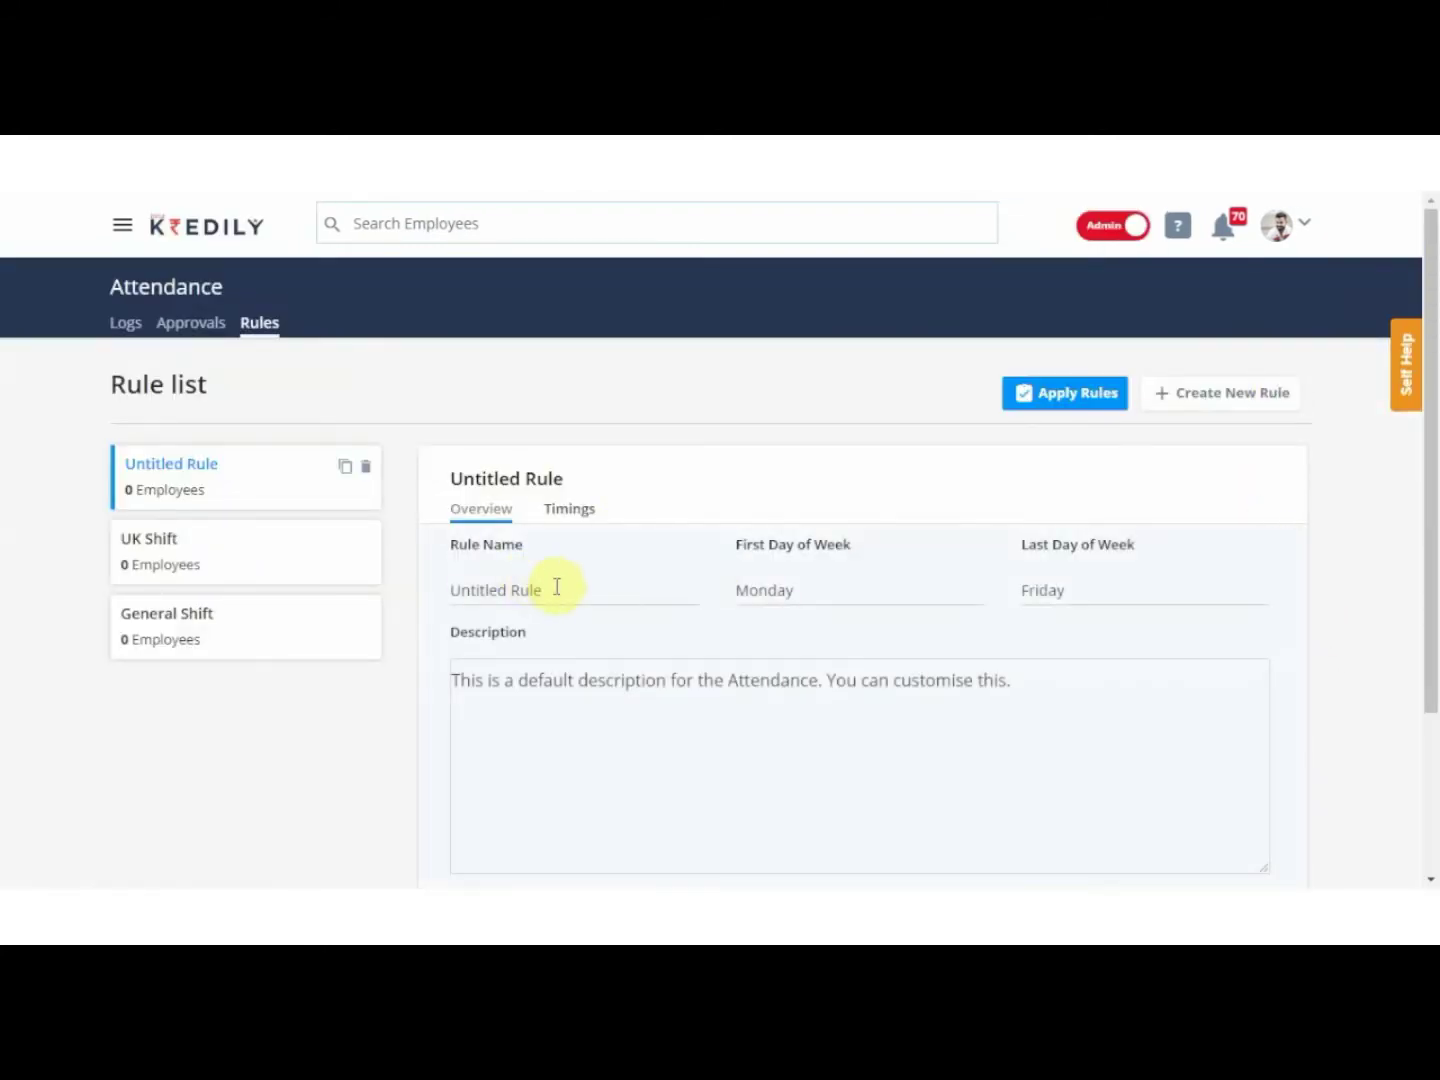
drag(556, 588, 382, 591)
text(US Shift)
drag(1433, 436, 1417, 598)
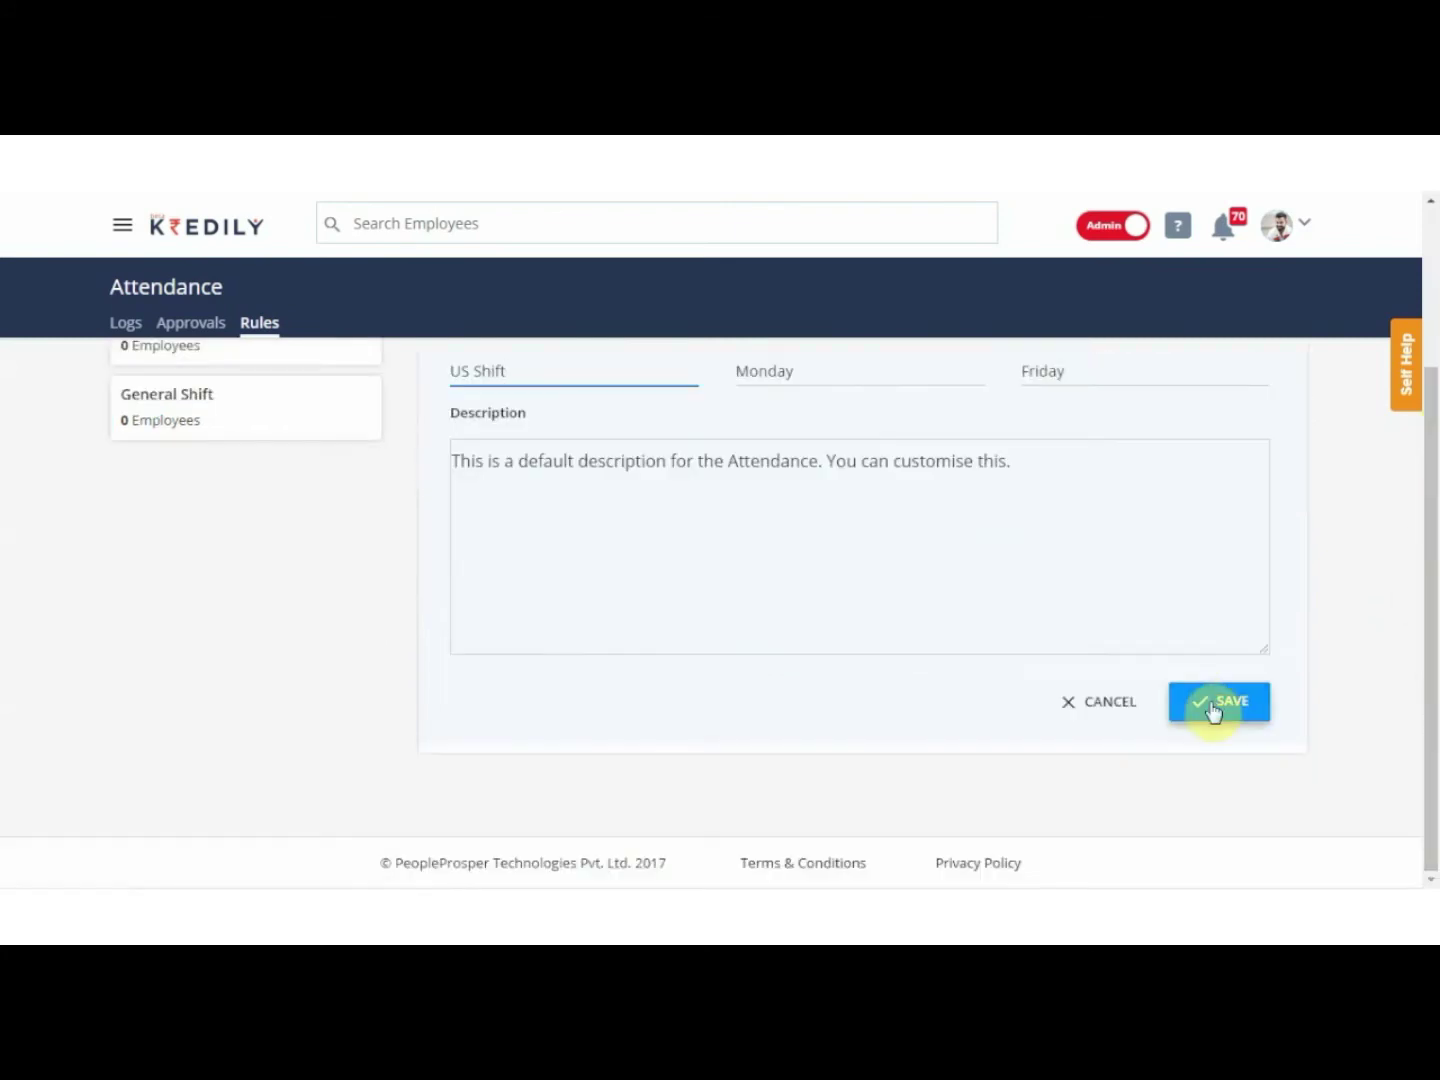
click(1212, 706)
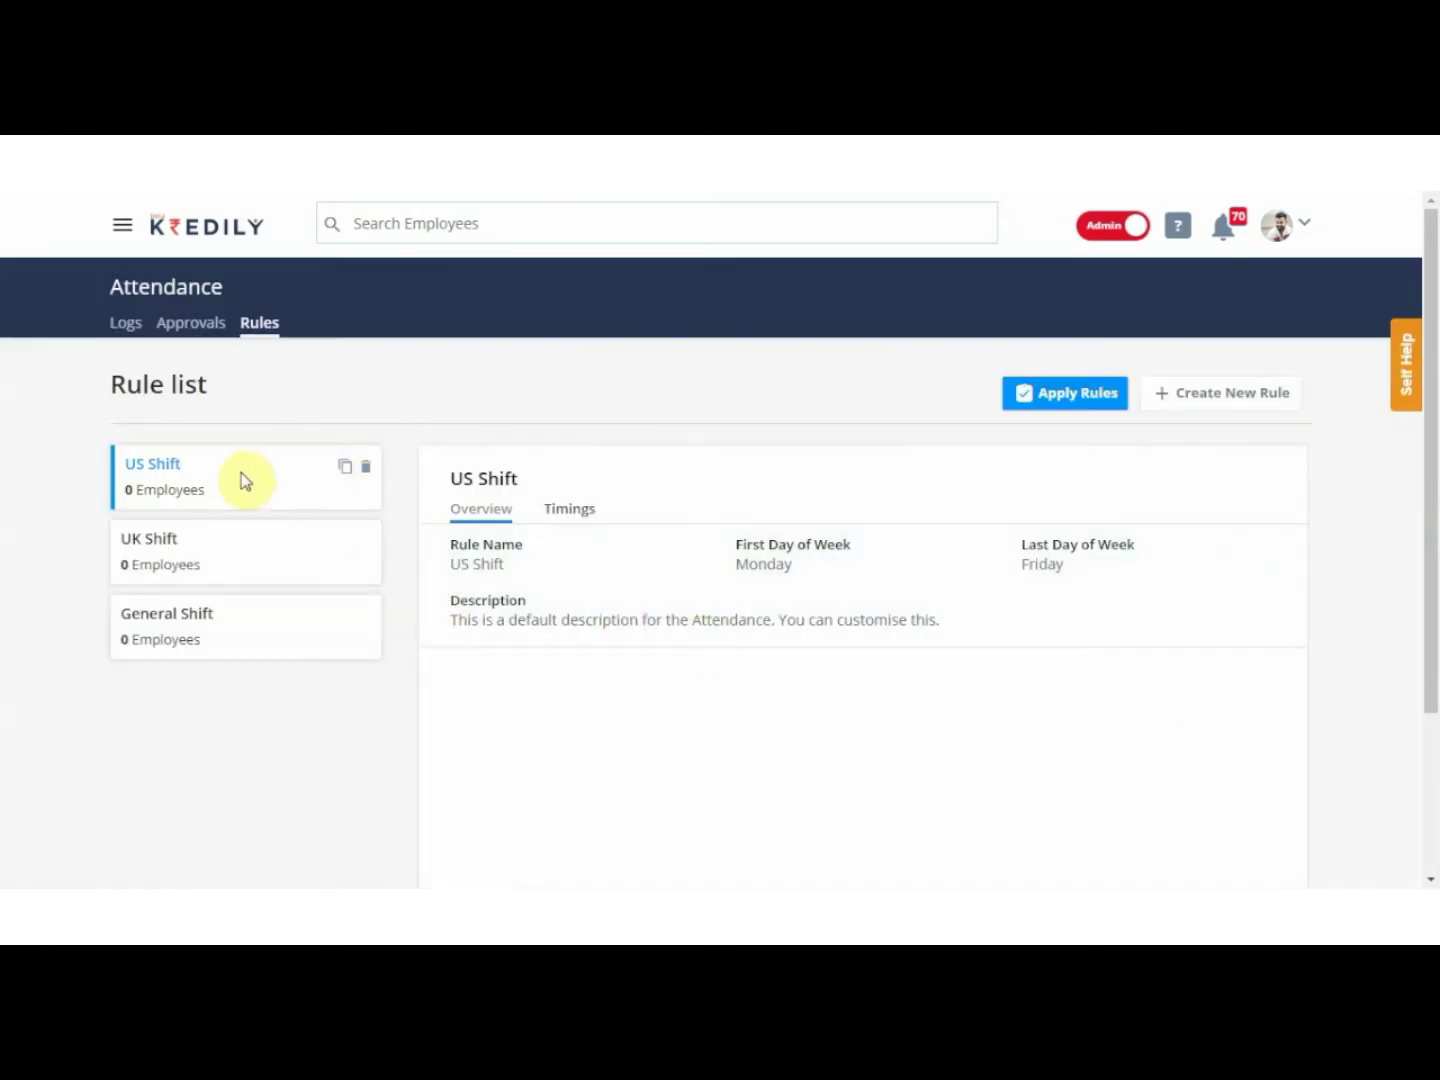
Show General Shift's timings: 10:00 AM in, 06:00 PM out, 30 minutes' grace each.
click(567, 509)
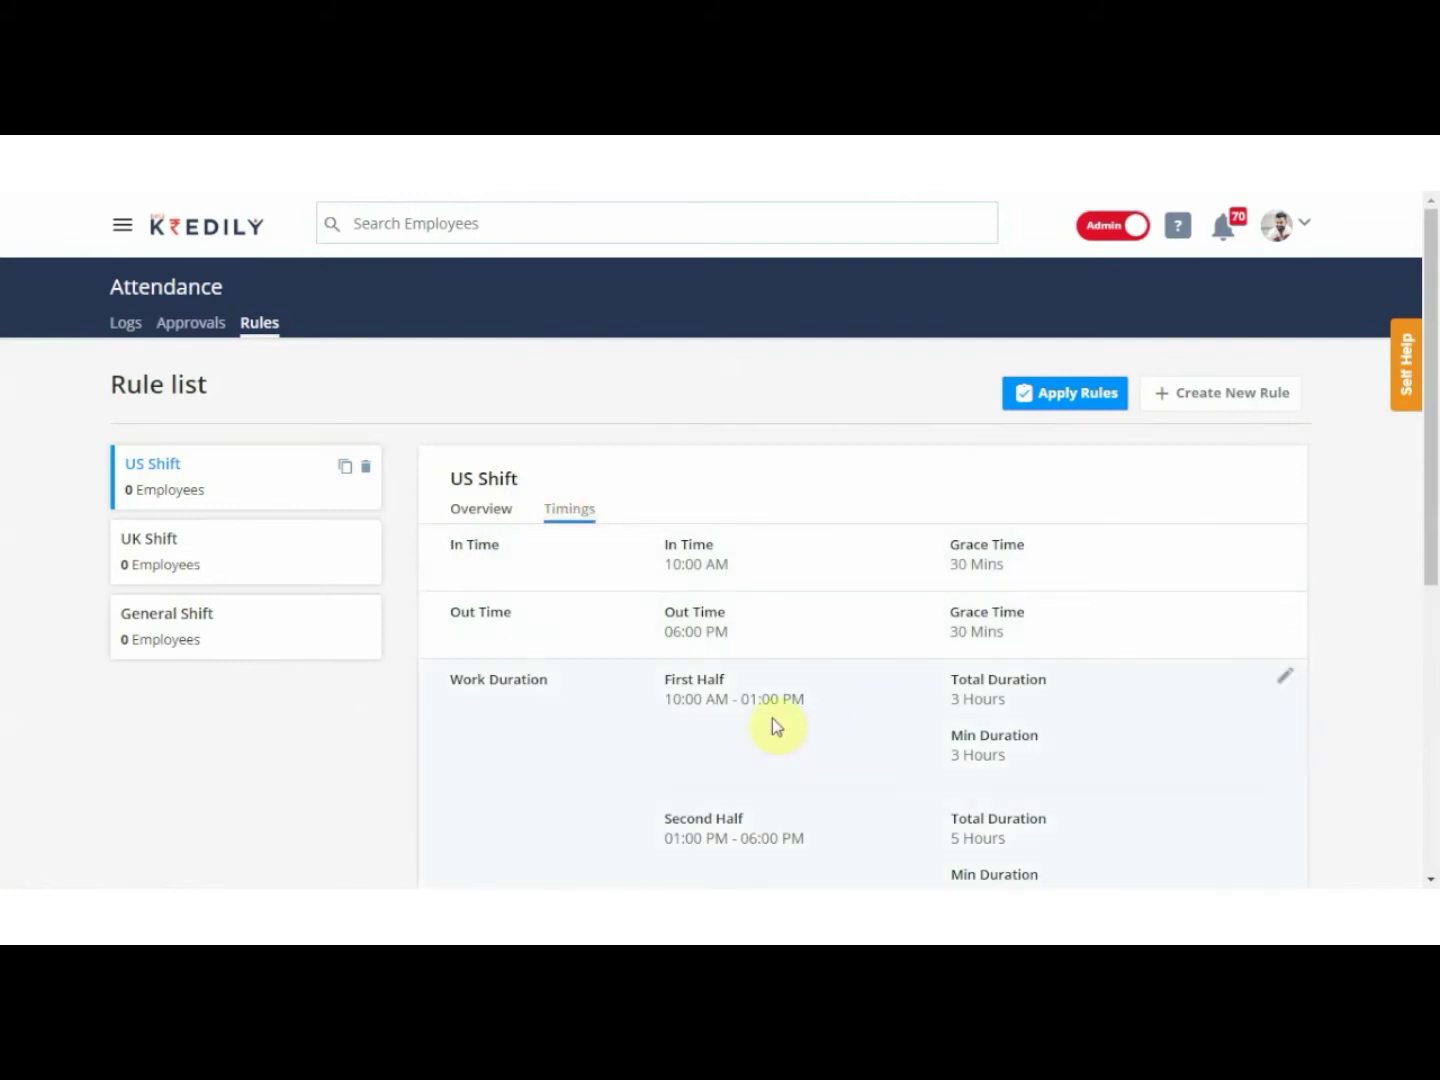
click(232, 635)
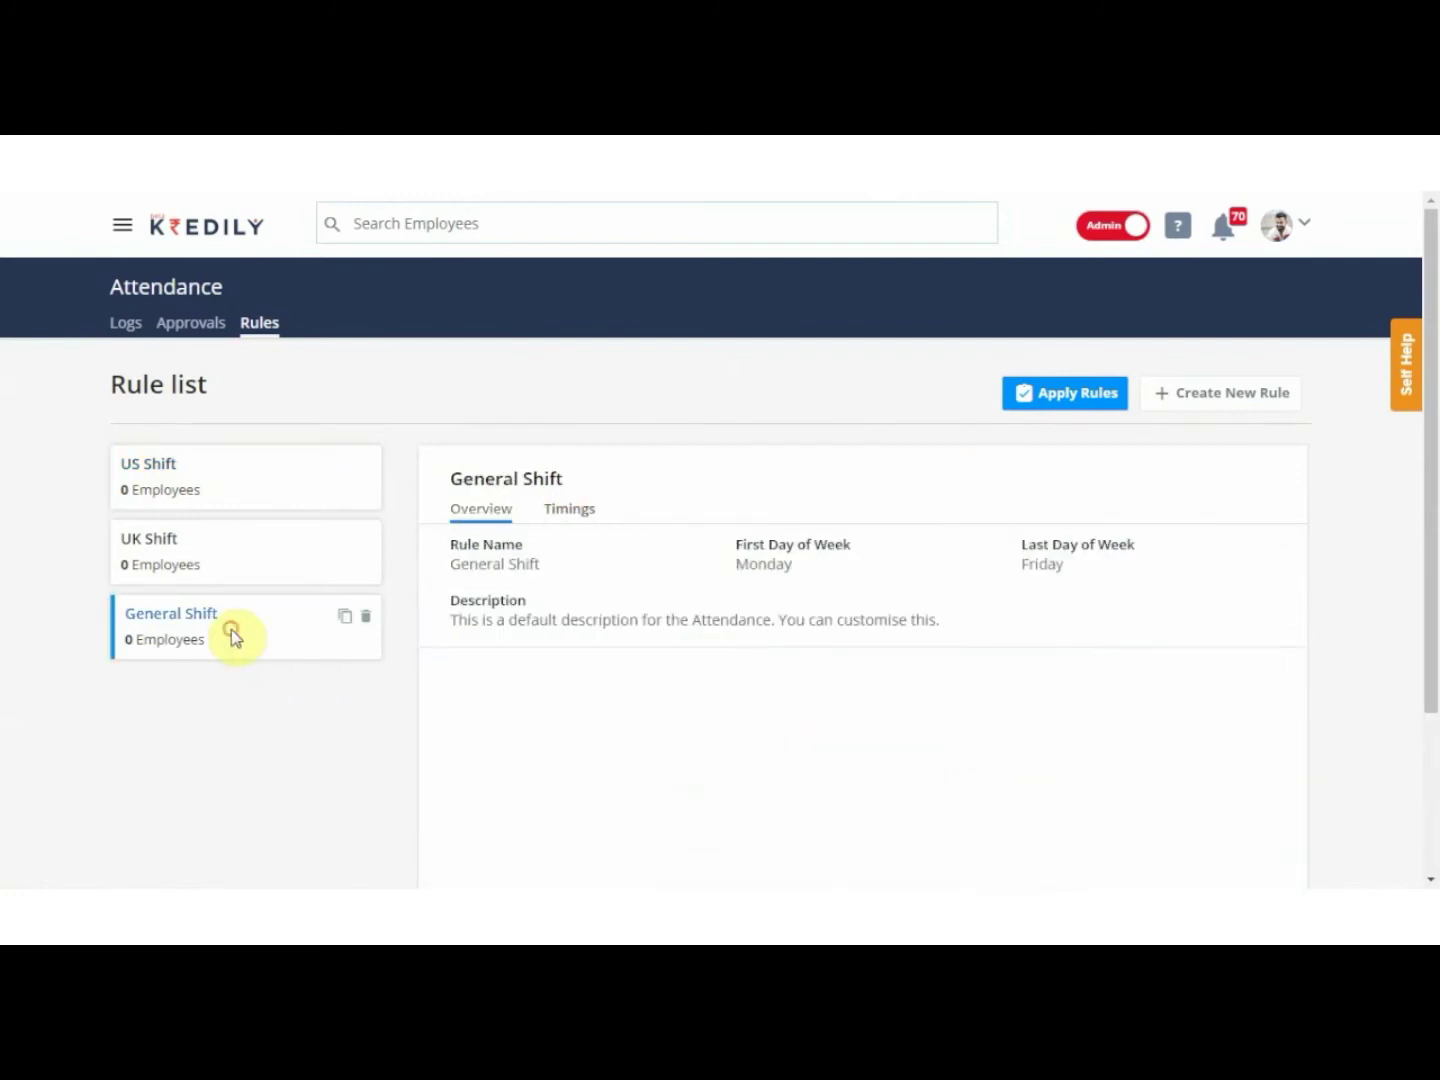
click(569, 508)
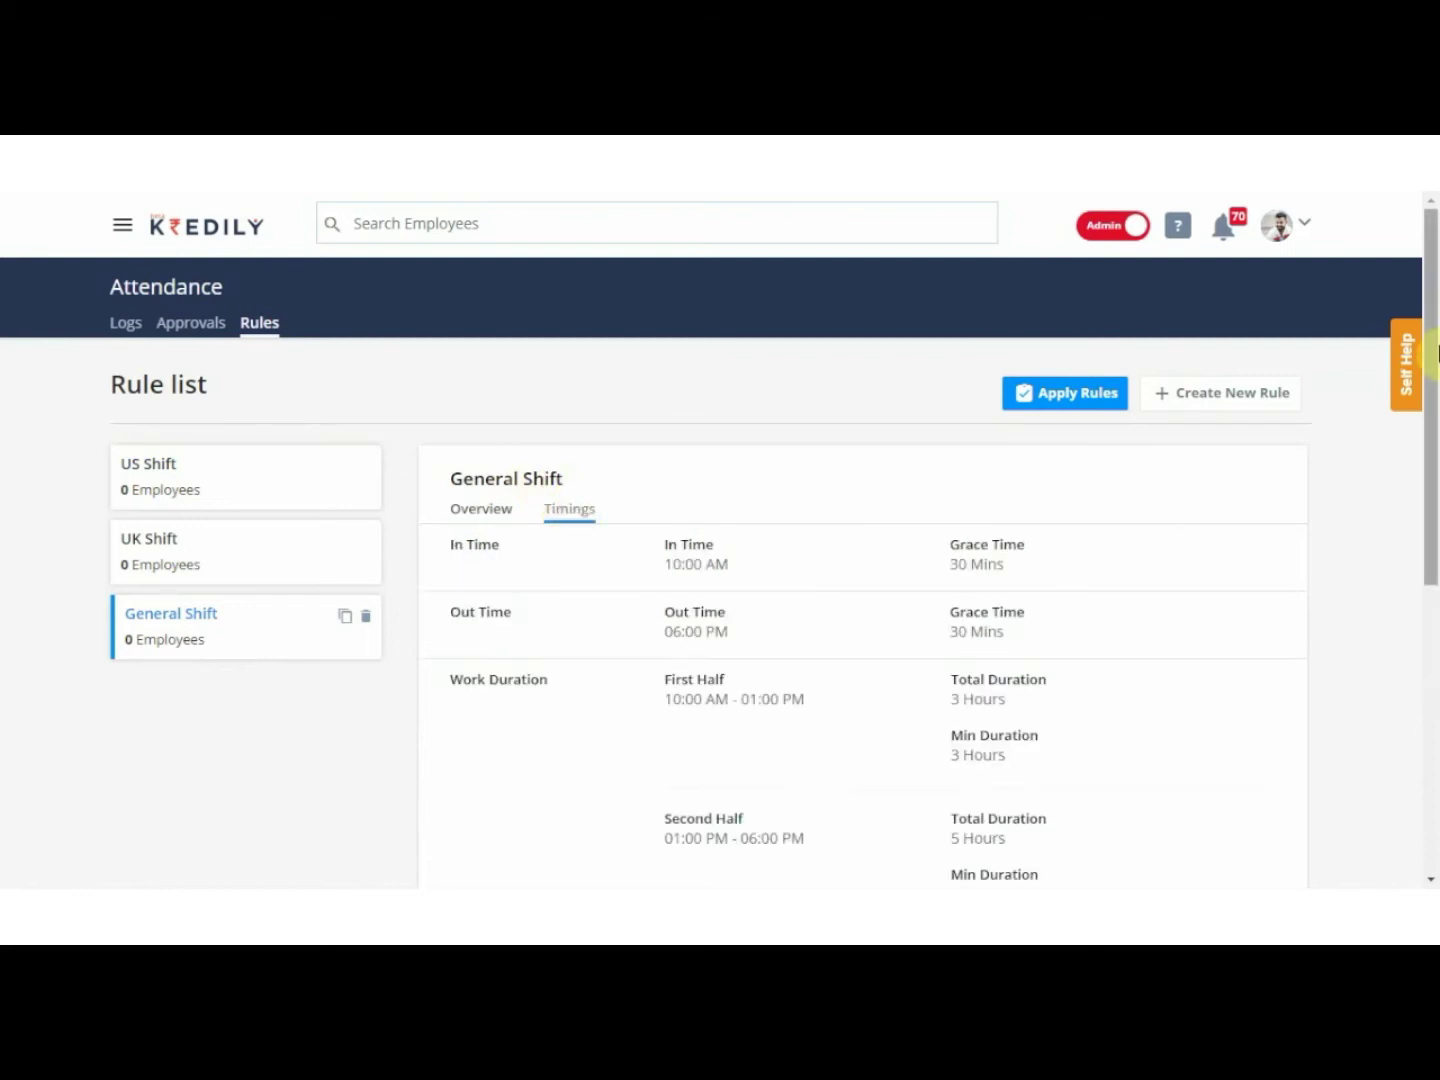
drag(1428, 360, 1433, 388)
scroll(1424, 476, down, 2)
scroll(1424, 500, up, 2)
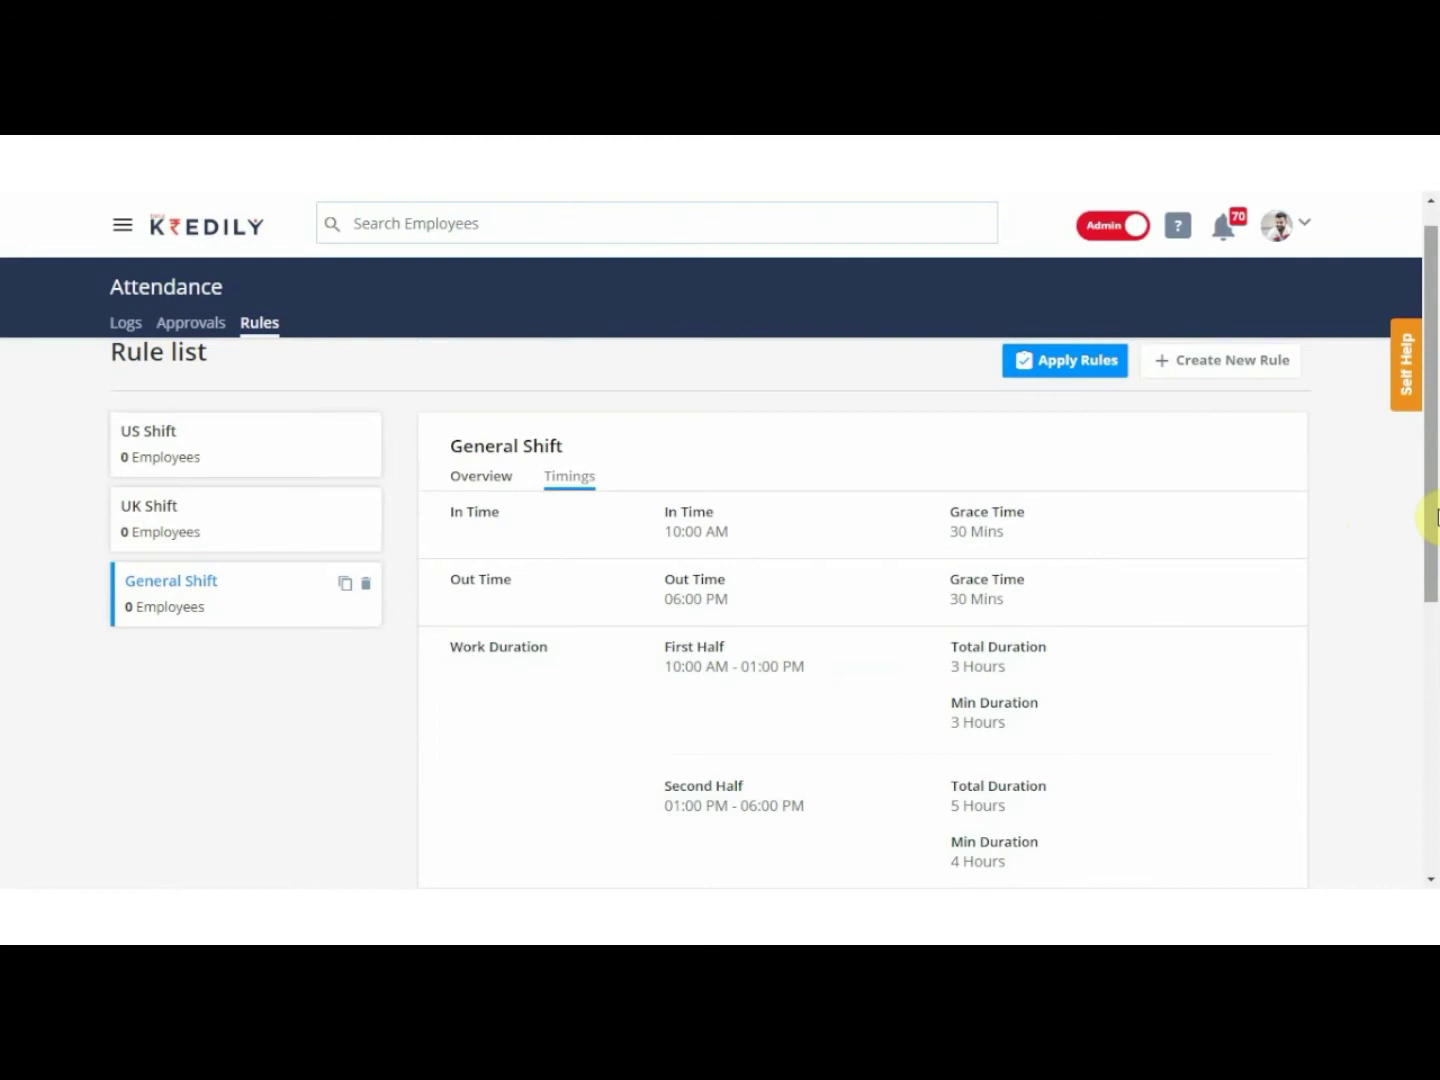
click(1284, 506)
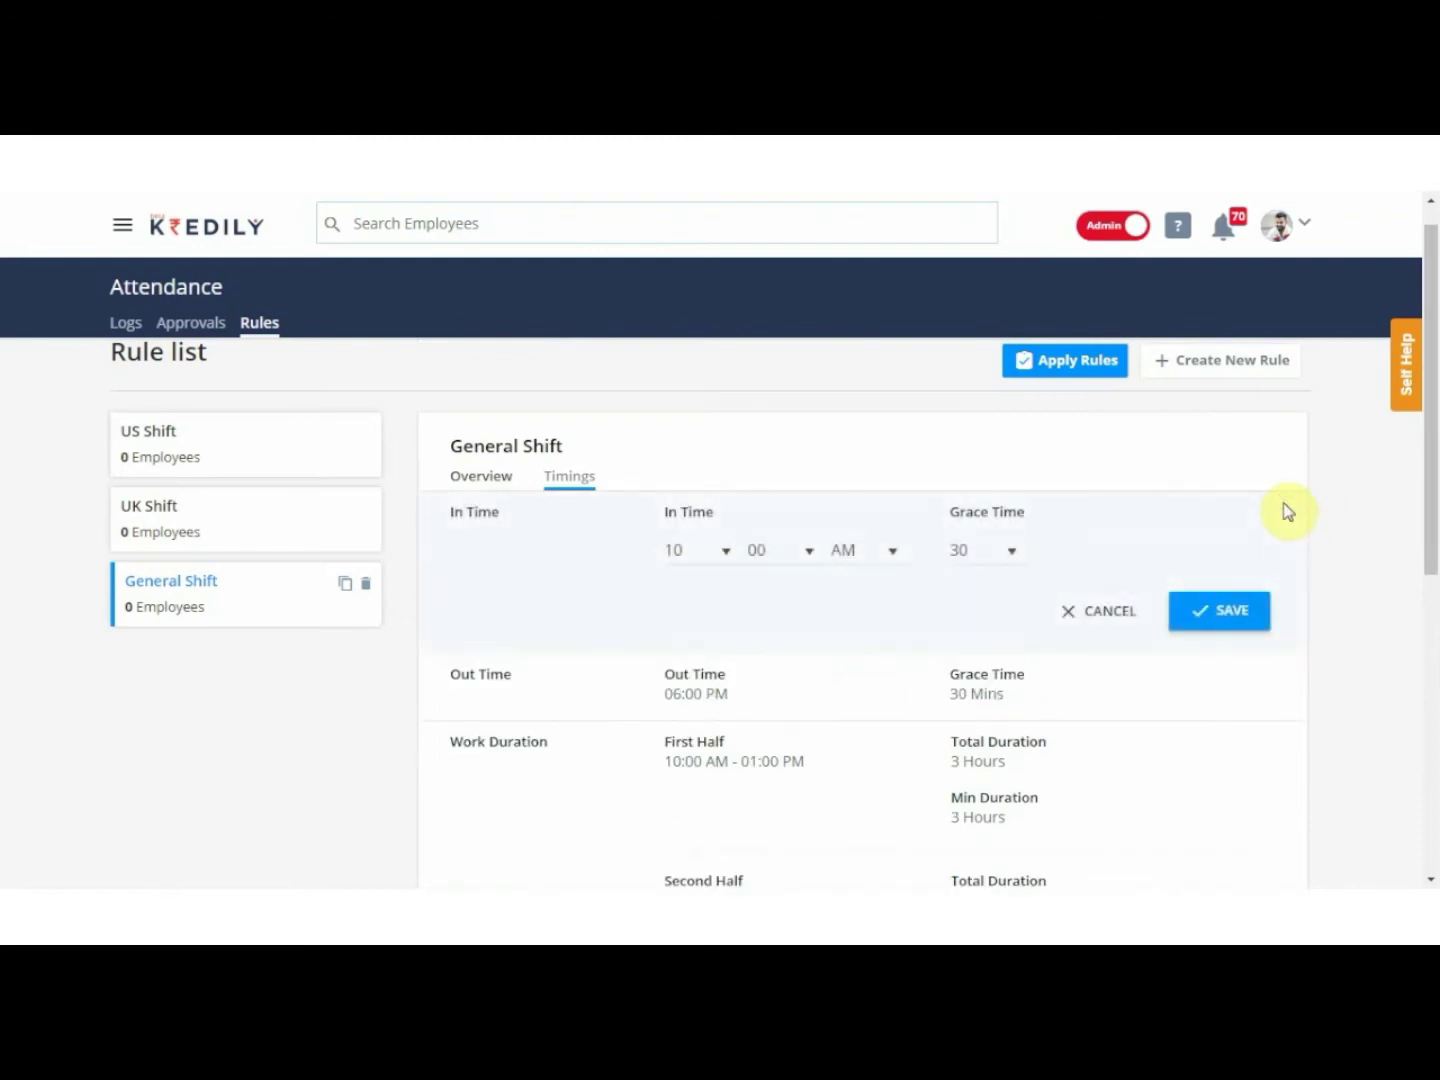
click(730, 550)
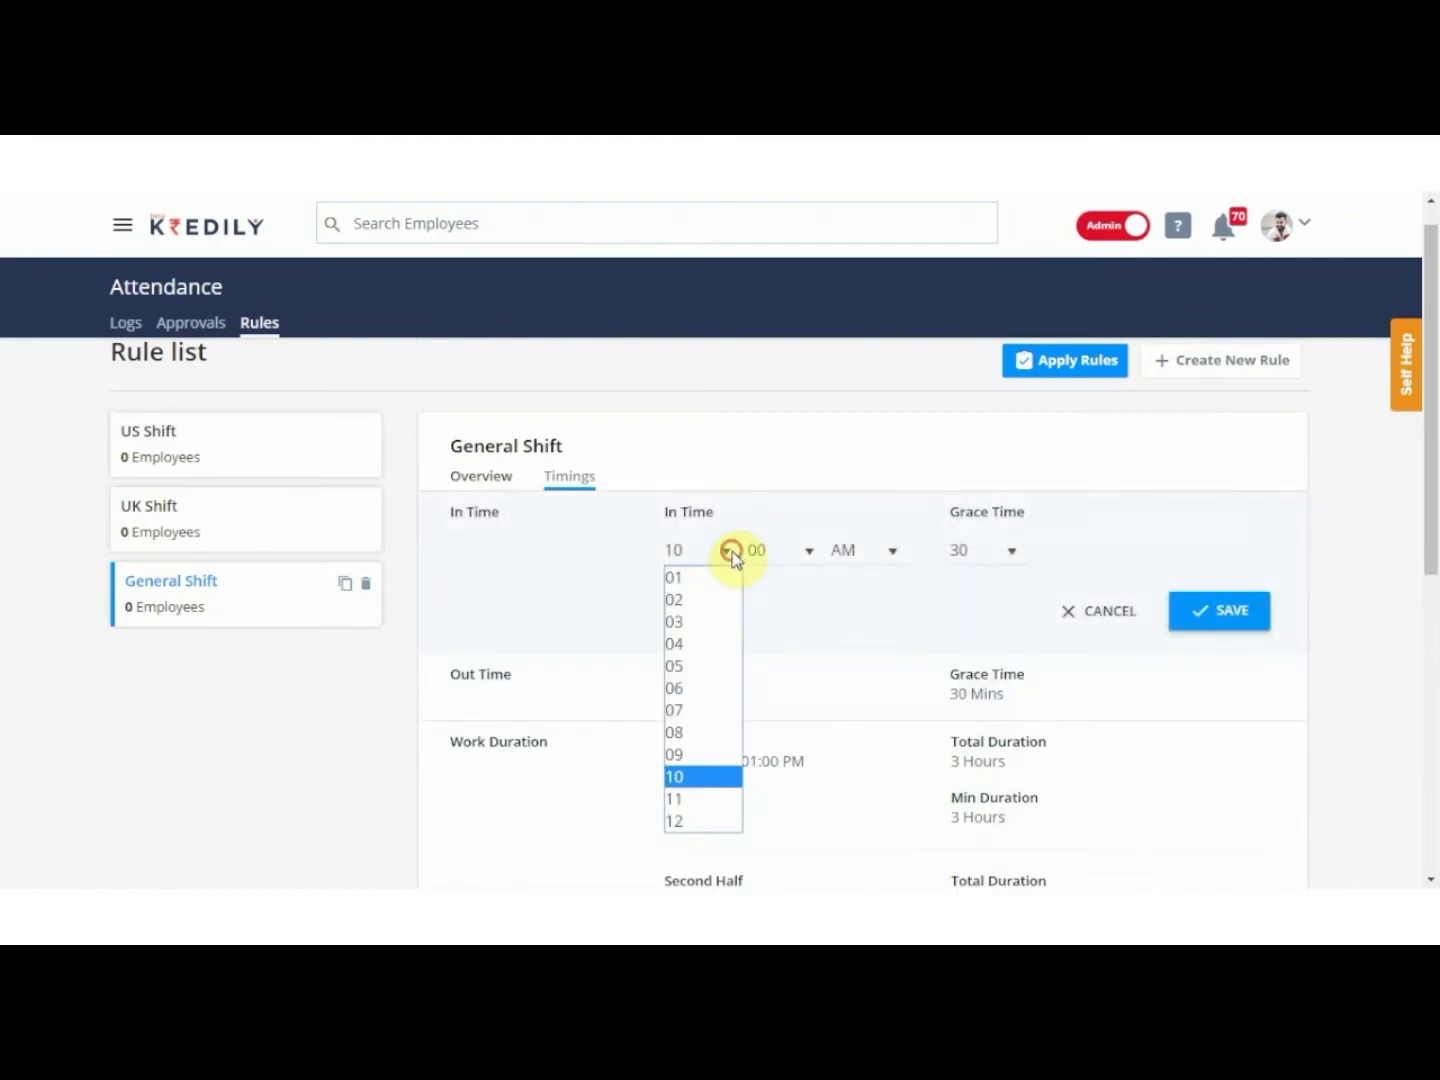
click(706, 780)
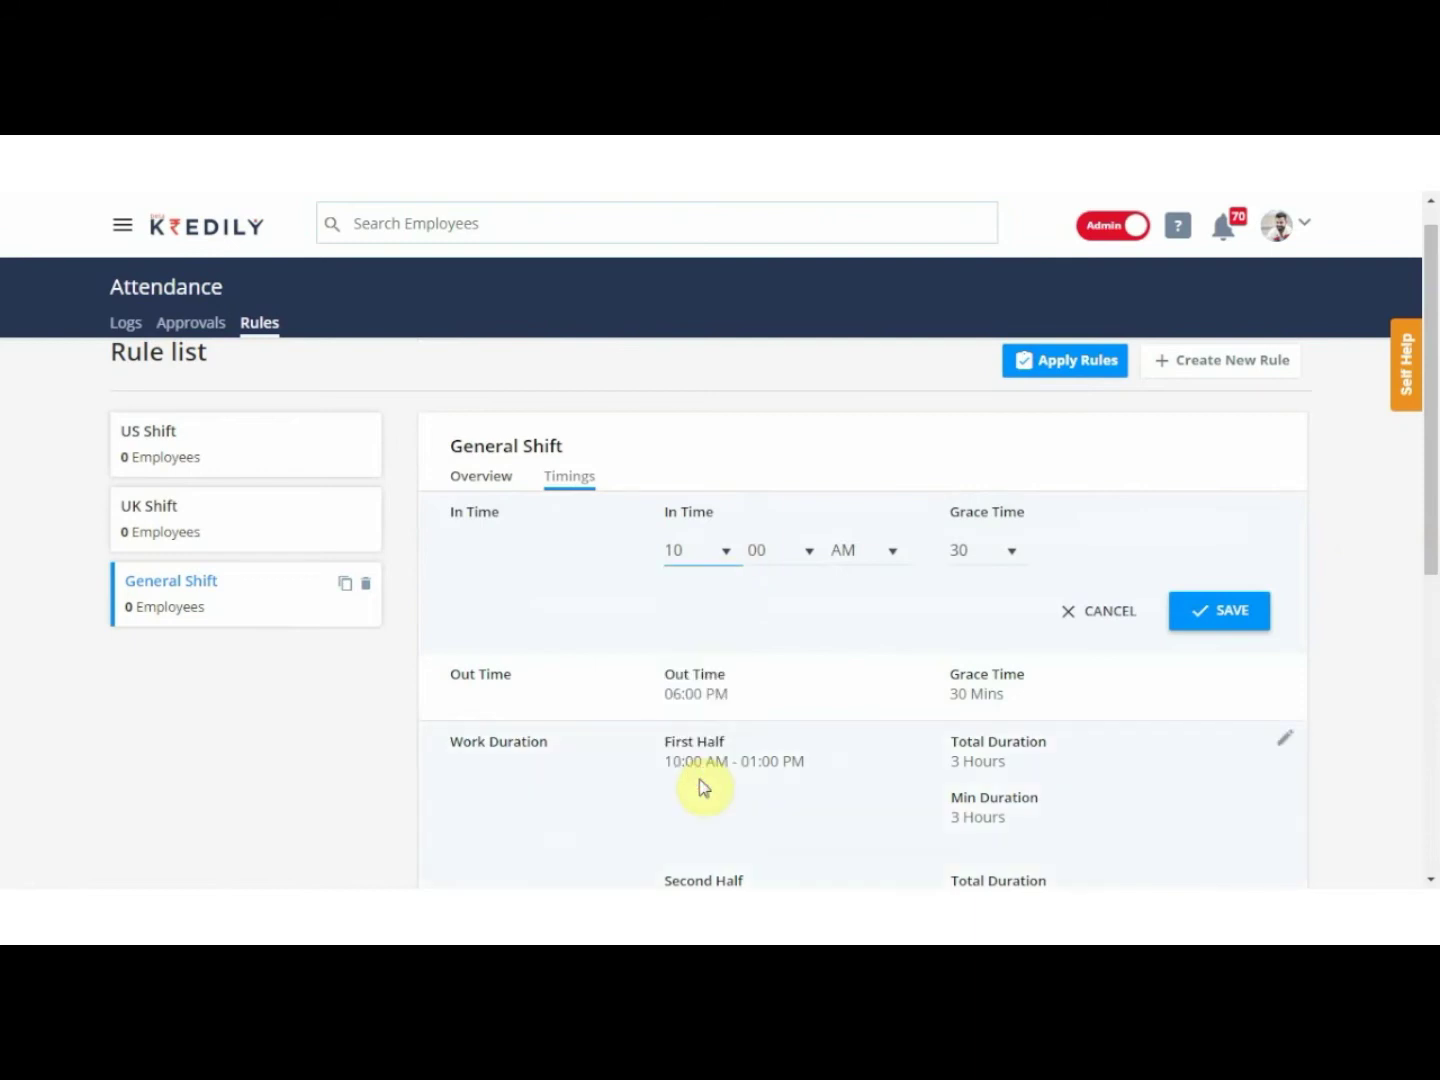
click(782, 553)
click(784, 556)
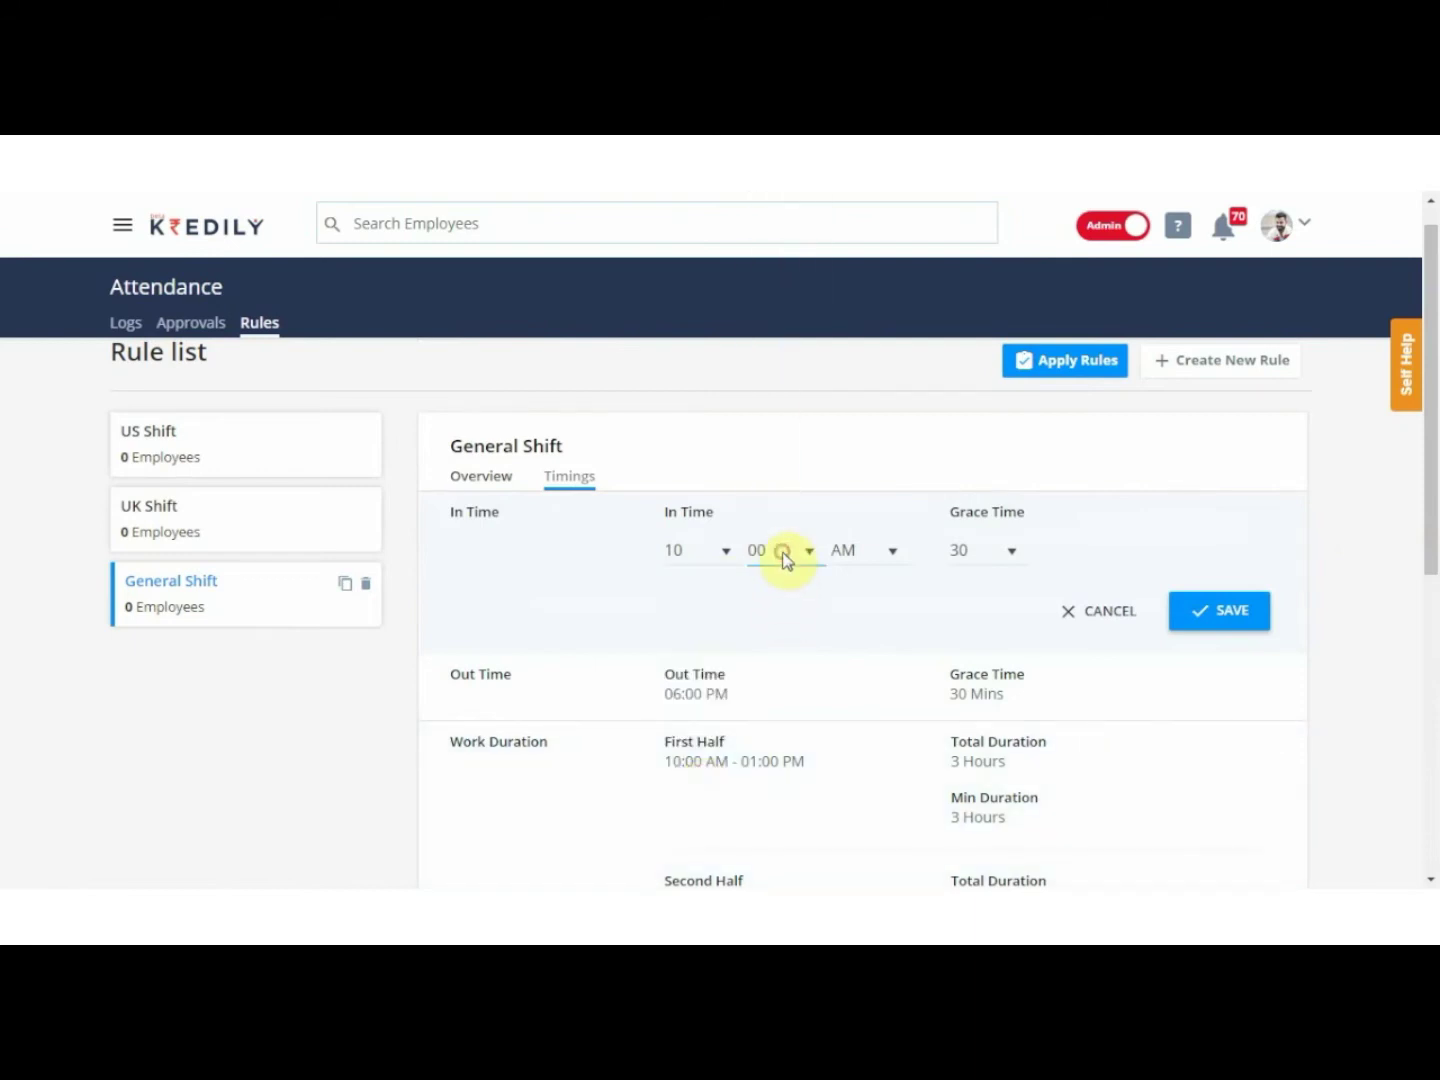
click(998, 553)
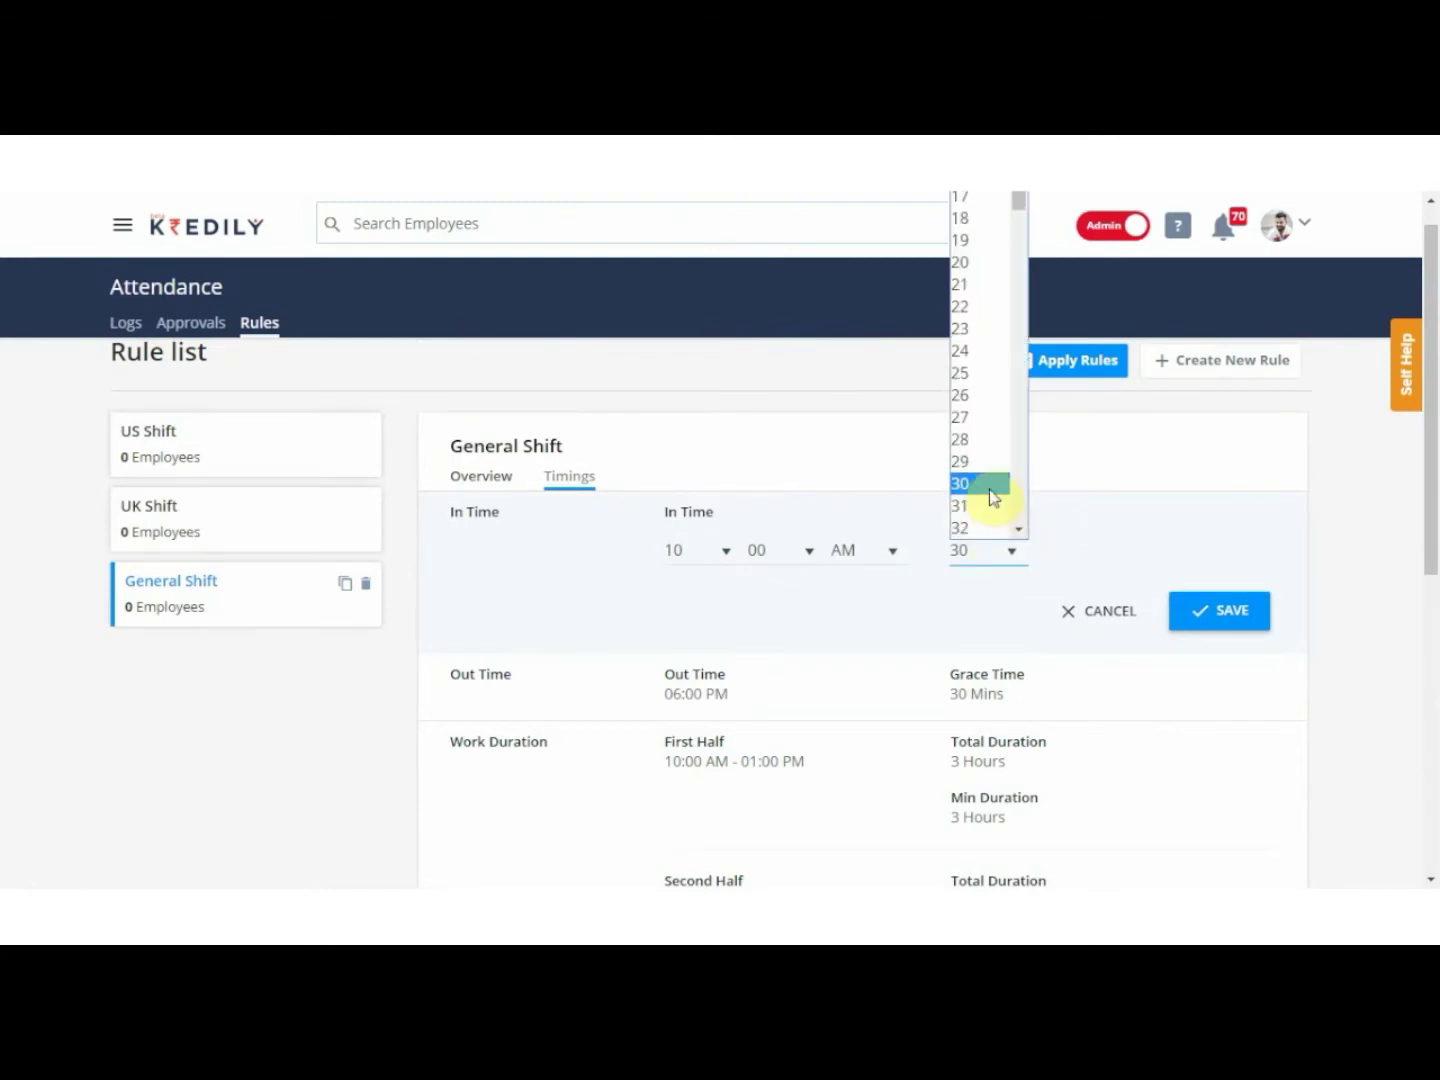
click(989, 489)
click(1232, 618)
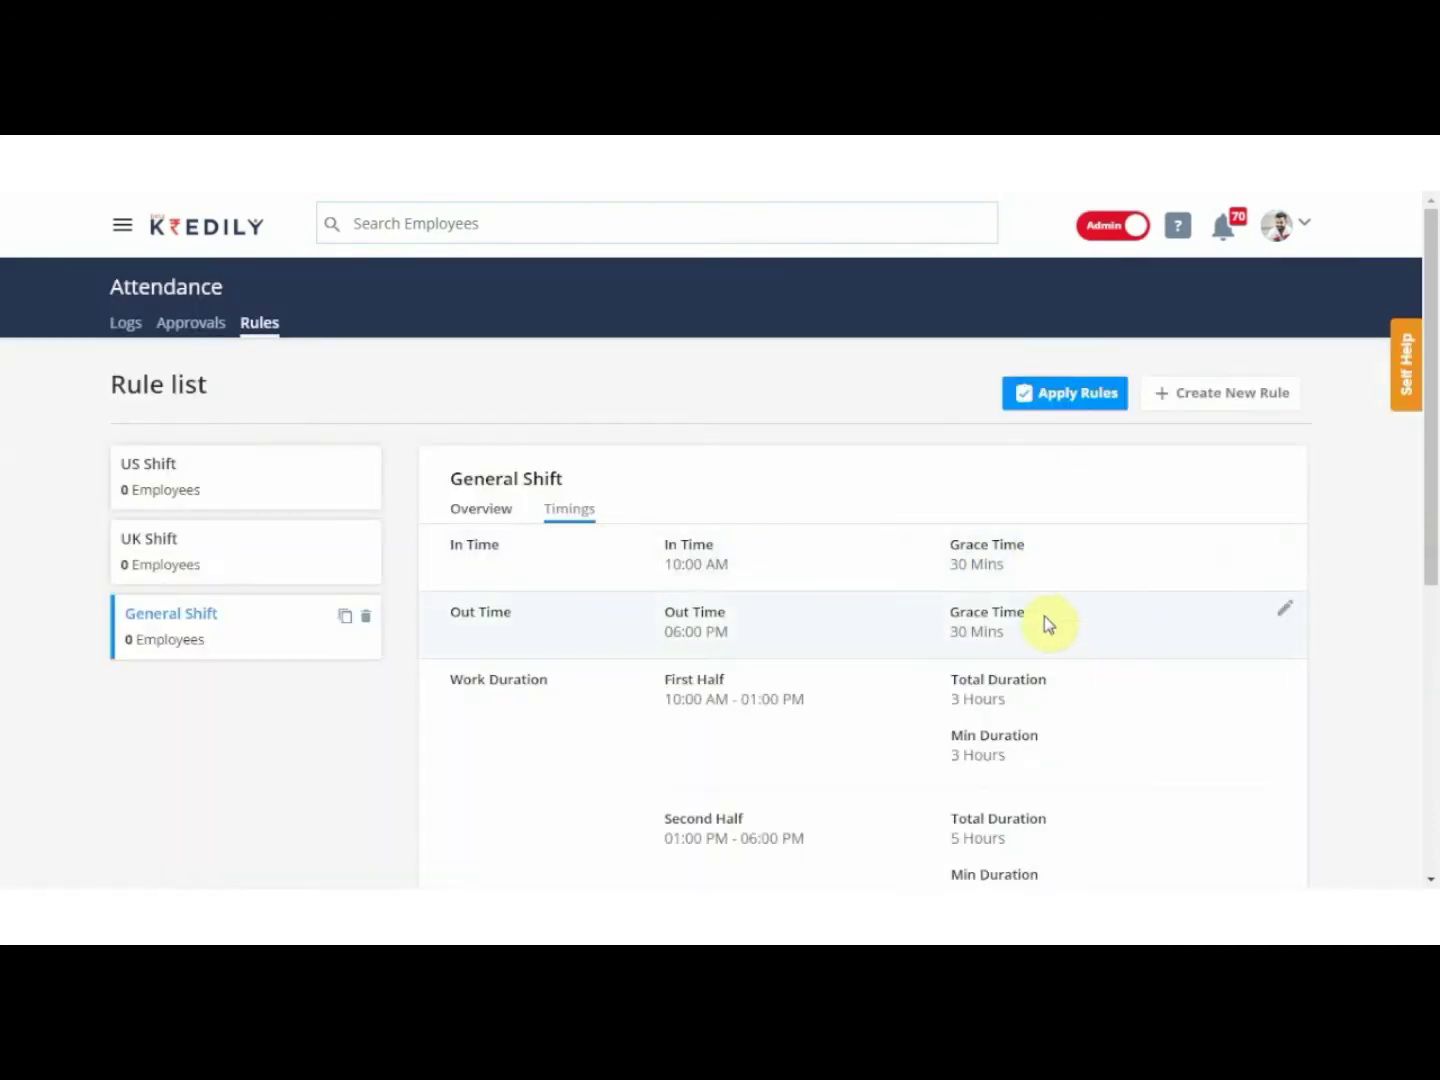
Reopen General Shift's In Time settings, review the Grace Time options, and save.
drag(1435, 293, 1435, 298)
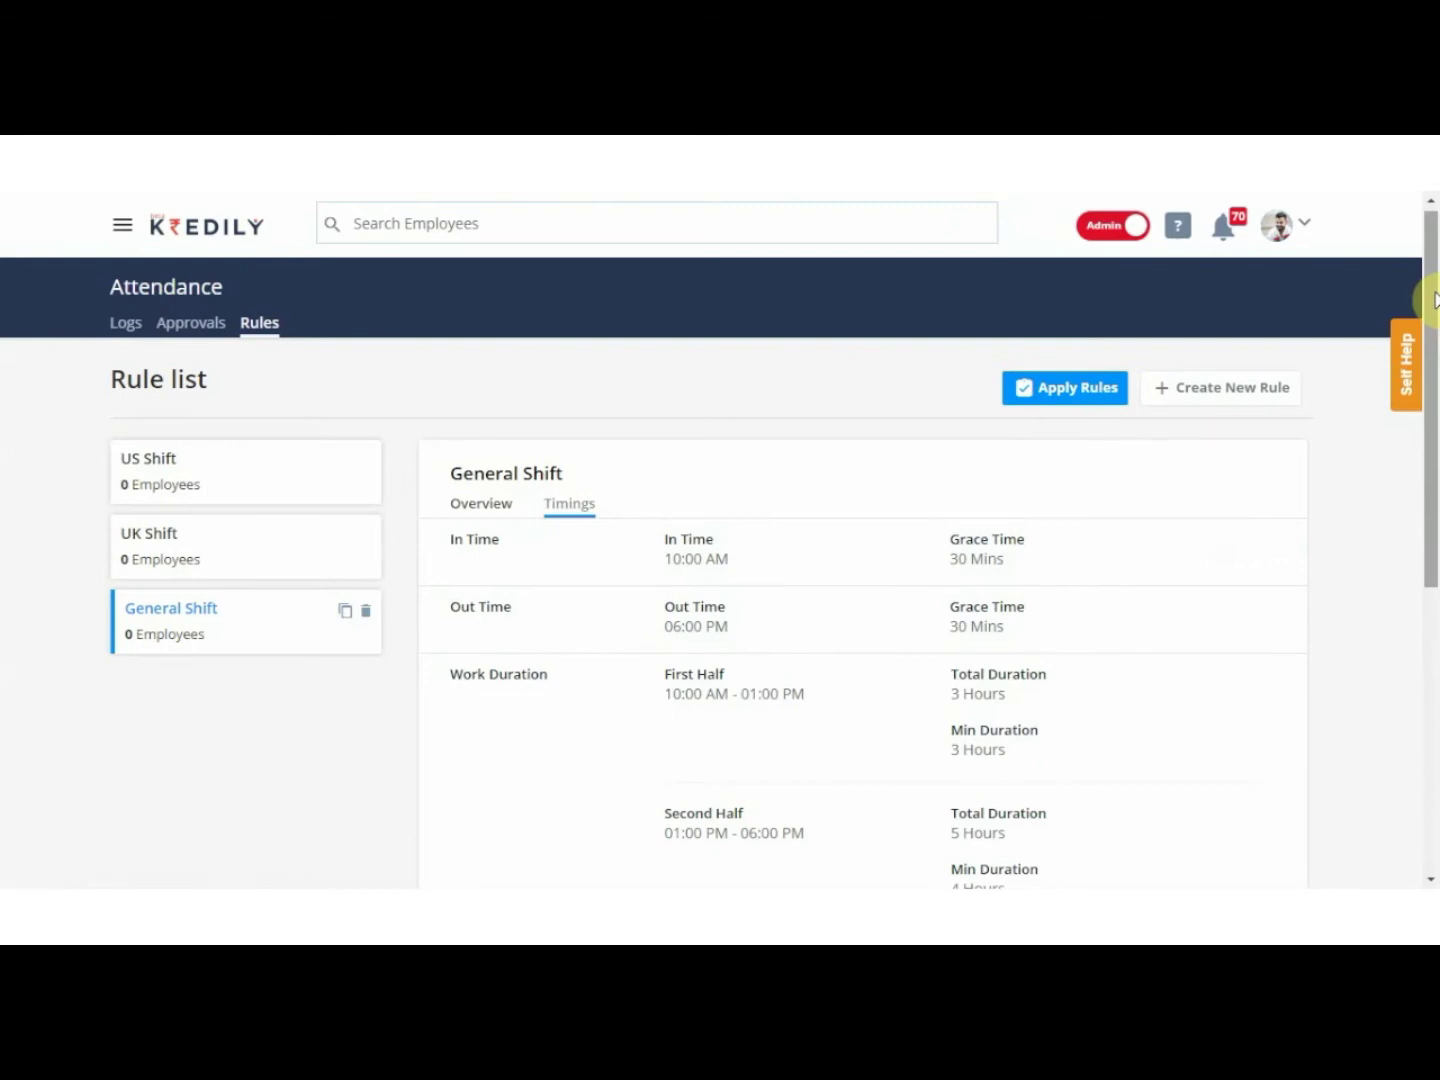
drag(1435, 298, 1435, 333)
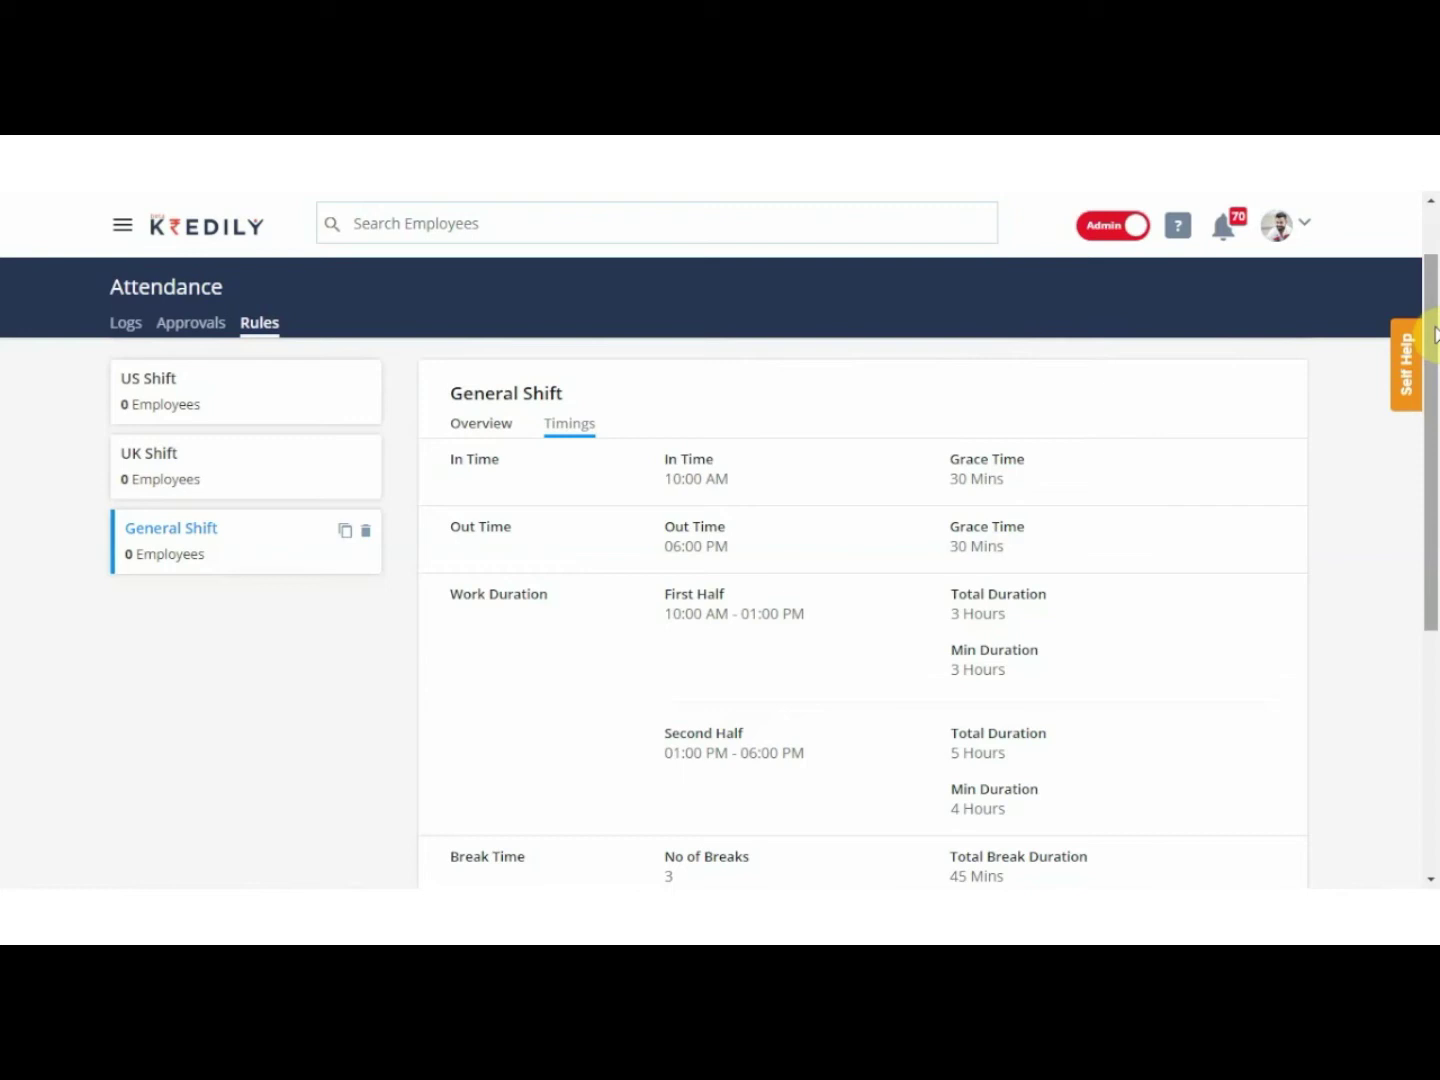
drag(1435, 333, 1435, 286)
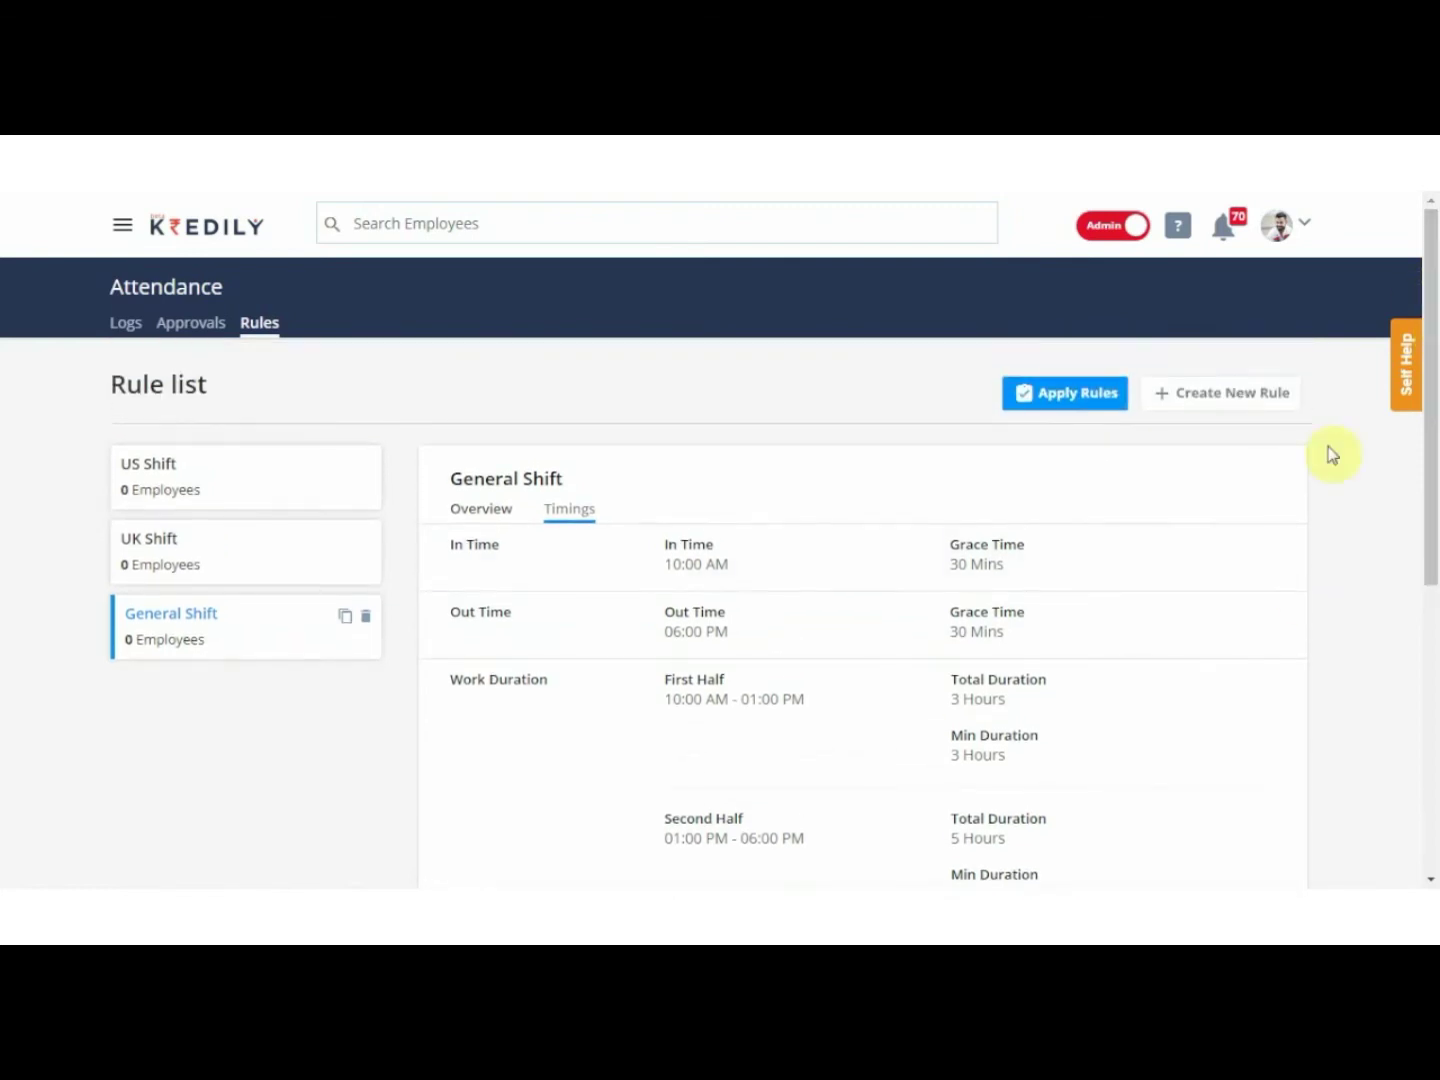
click(1285, 551)
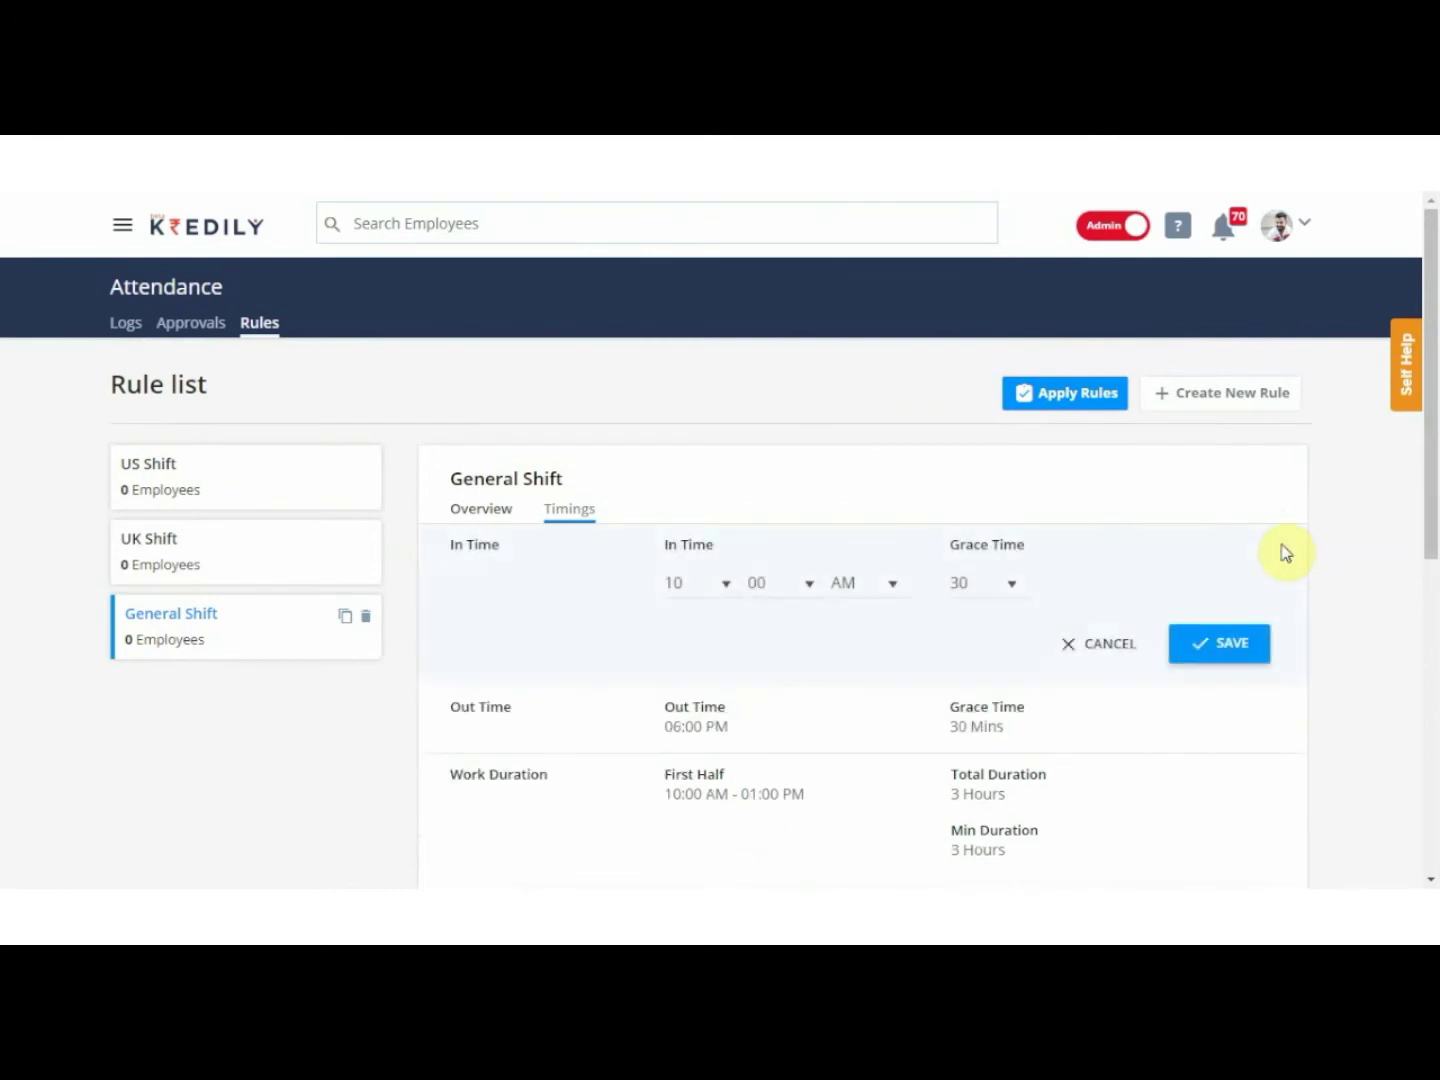
click(984, 586)
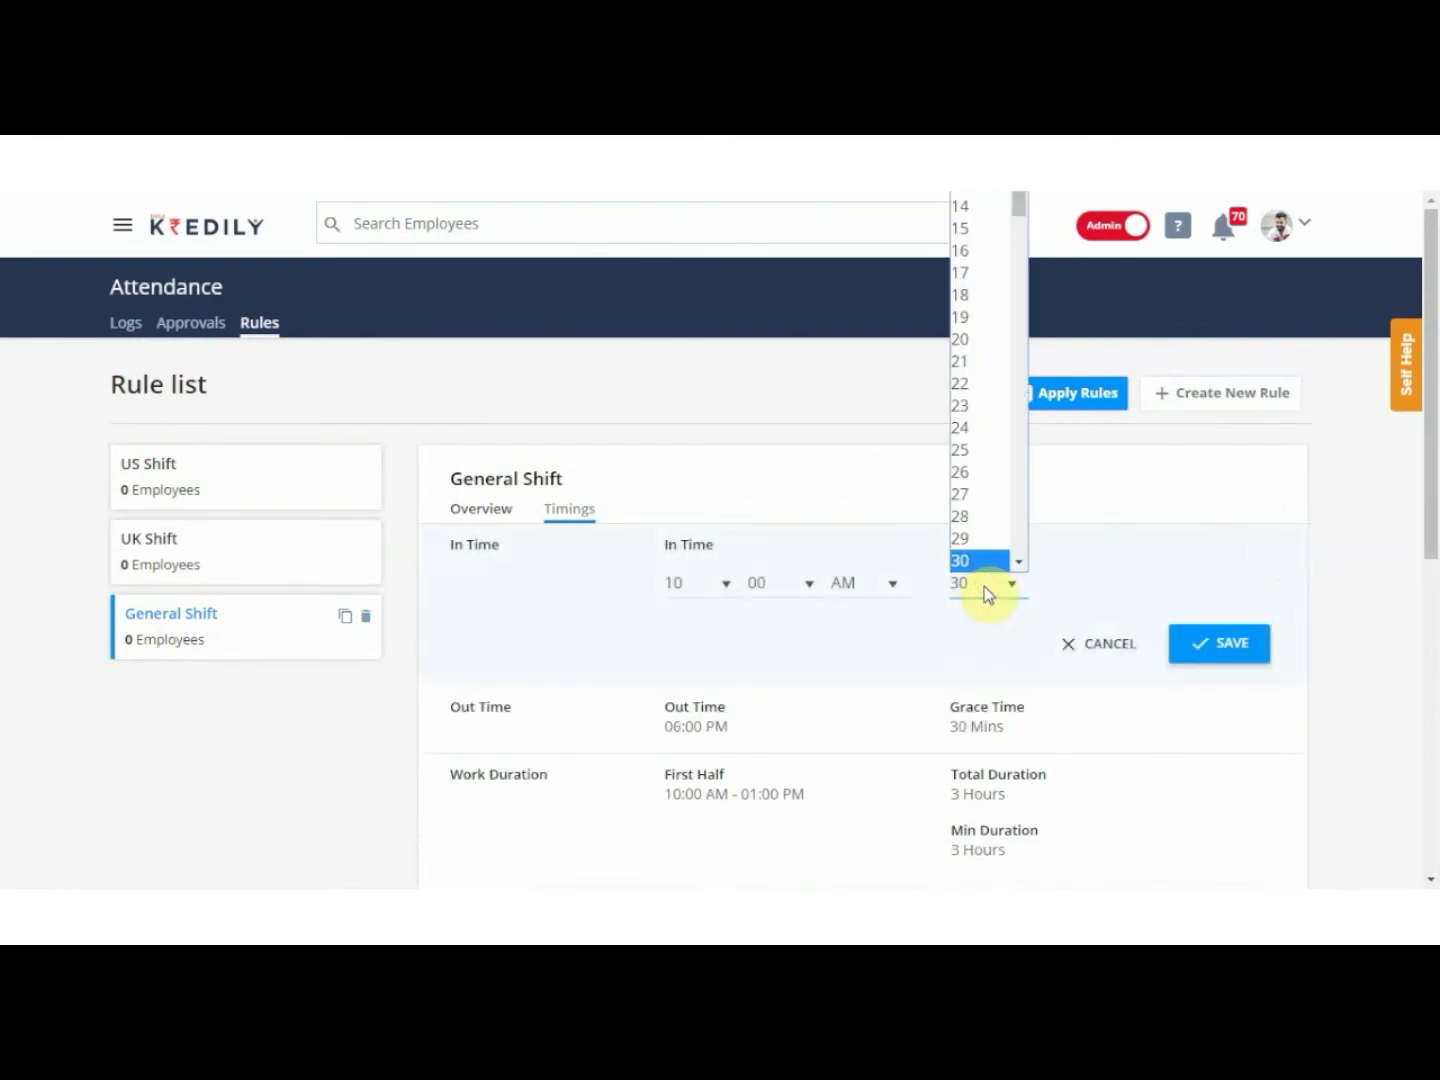
mouse_move(1019, 206)
mouse_down()
mouse_move(1019, 389)
mouse_move(1021, 213)
mouse_up()
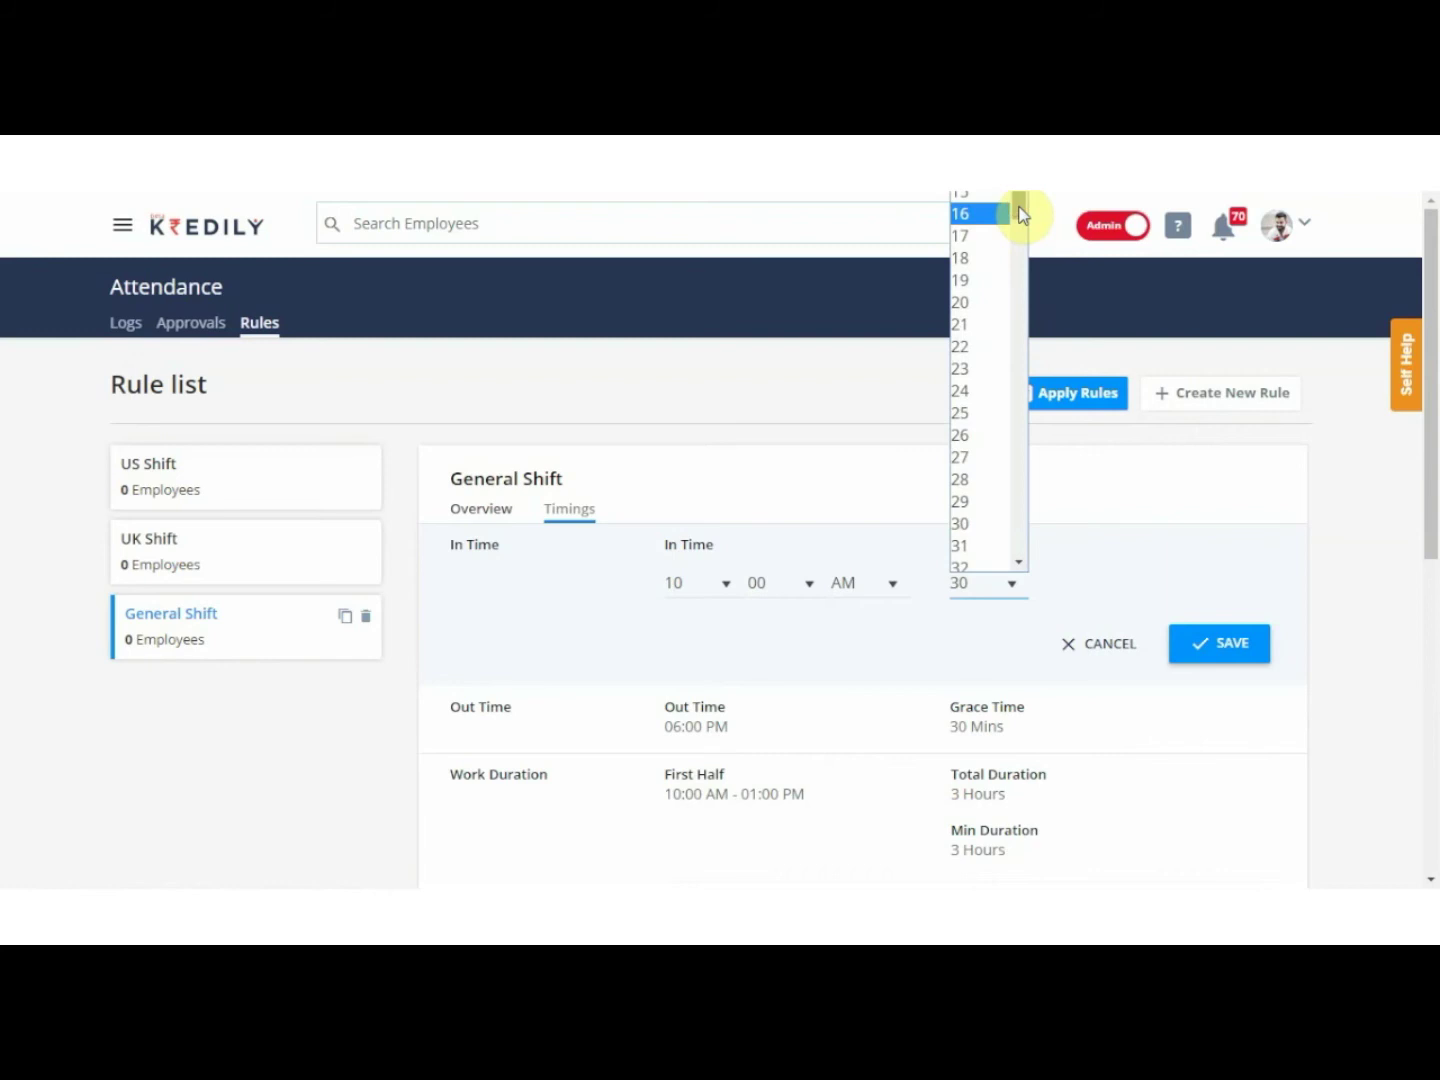
click(1180, 652)
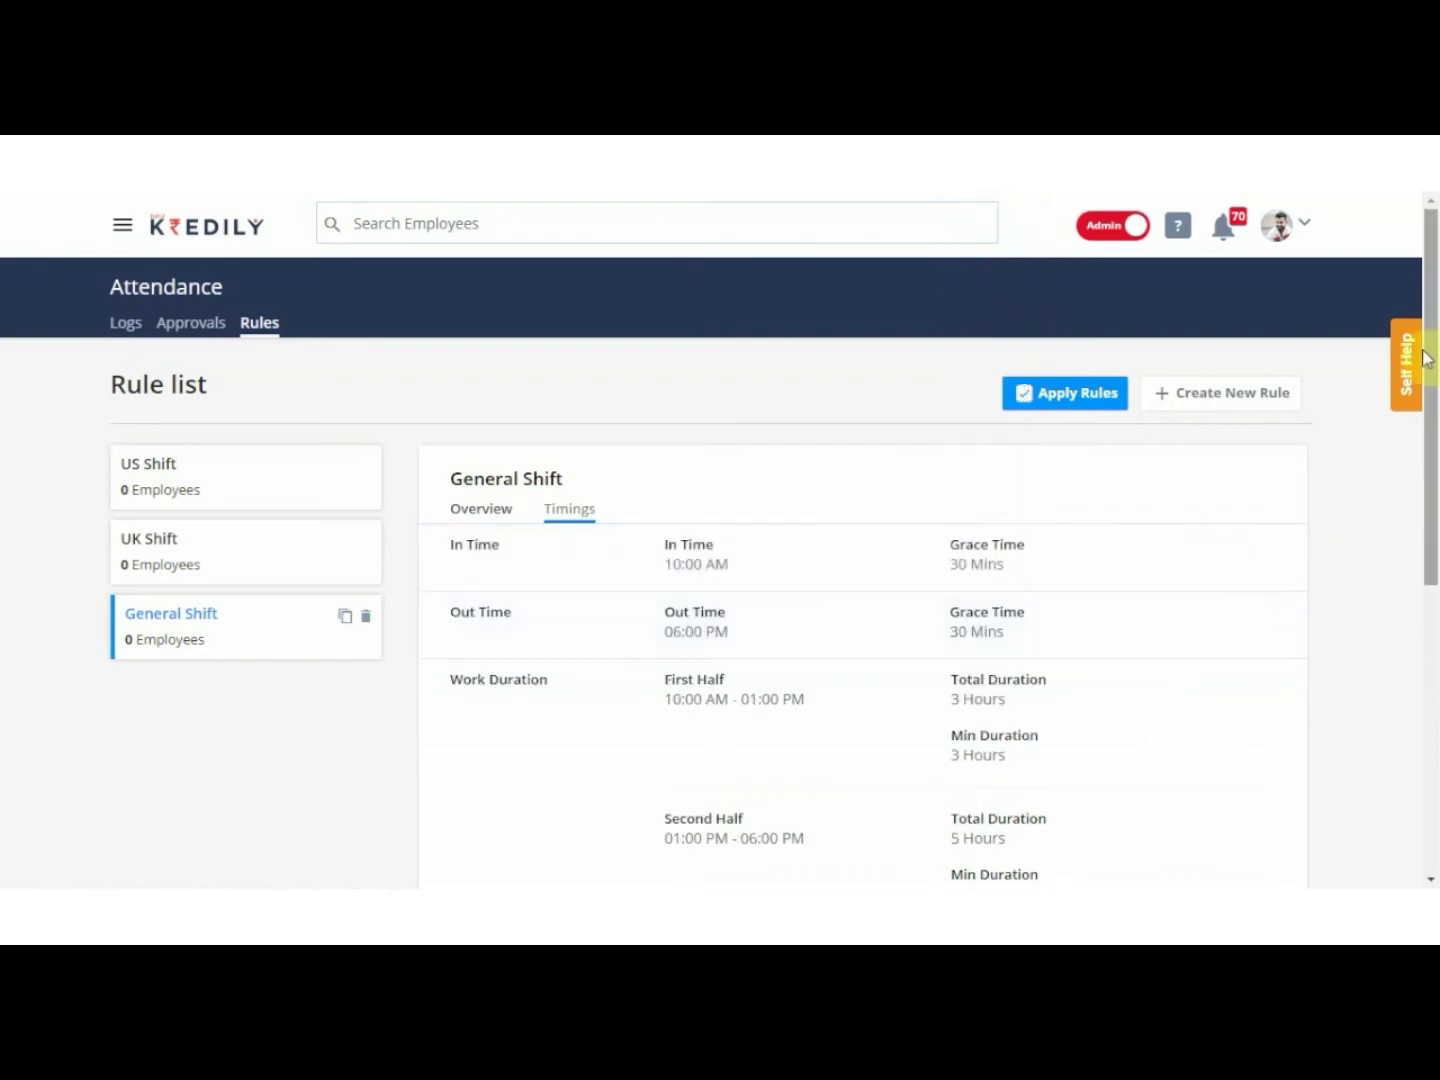
Scroll down to General Shift's Break Time and Leave Deduction settings.
scroll(1428, 362, down, 1)
scroll(1430, 364, up, 1)
scroll(1434, 368, down, 1)
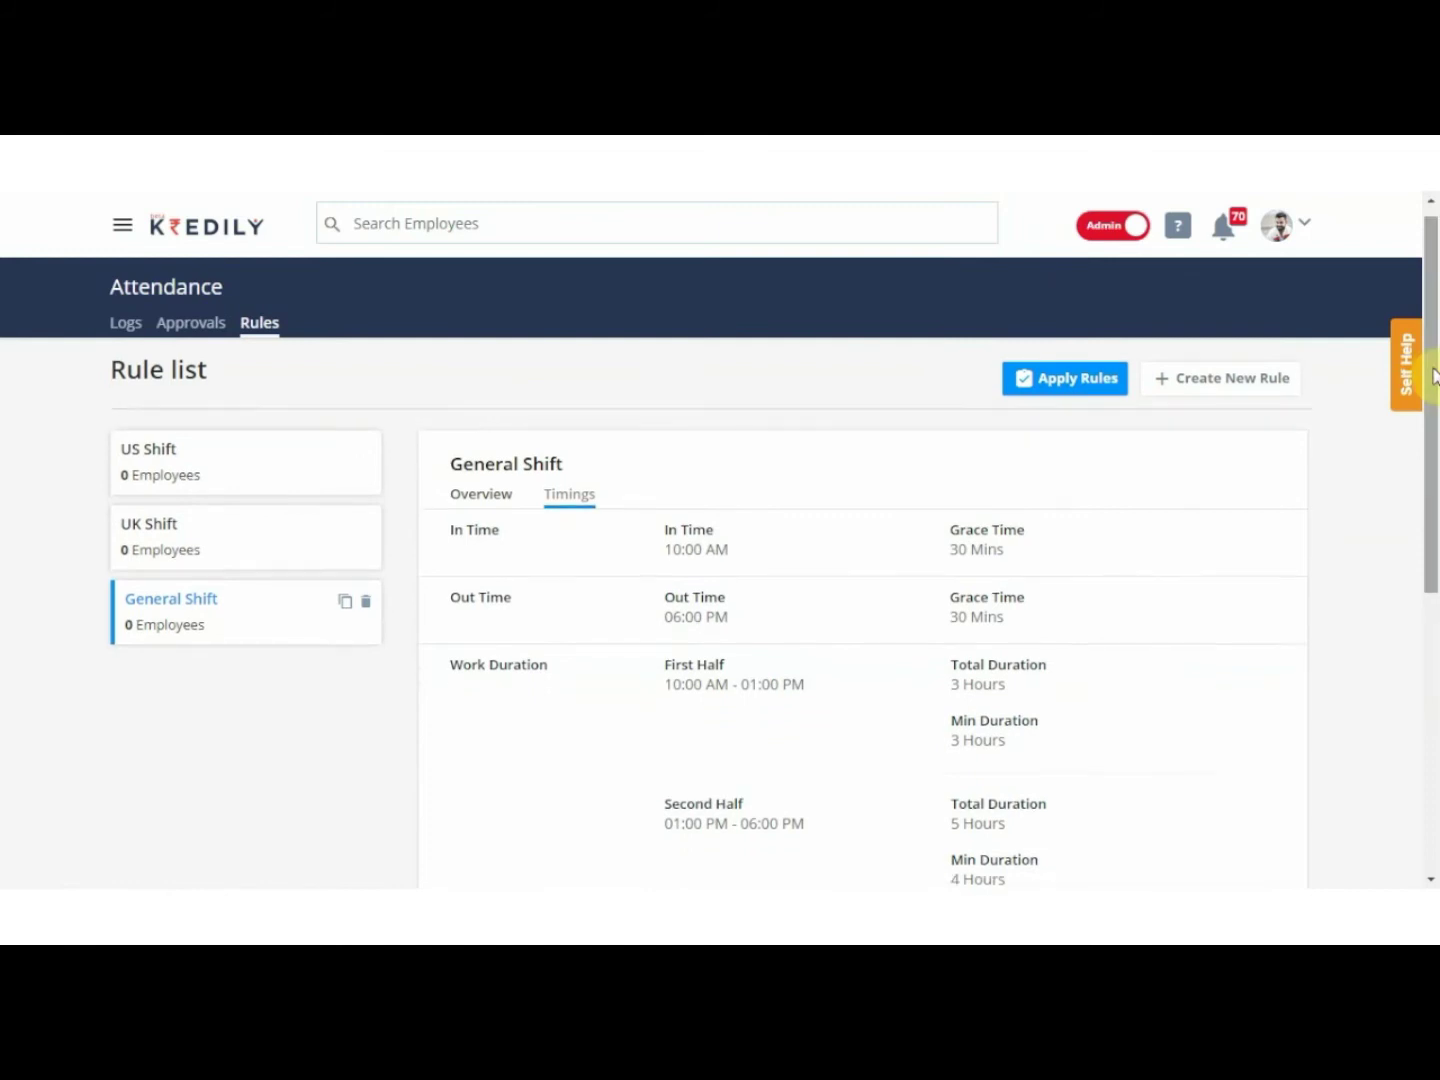
drag(1434, 374, 1427, 498)
End the first half at 01:00 PM with a 03-hour minimum, second half 04 hours, and save.
click(1290, 445)
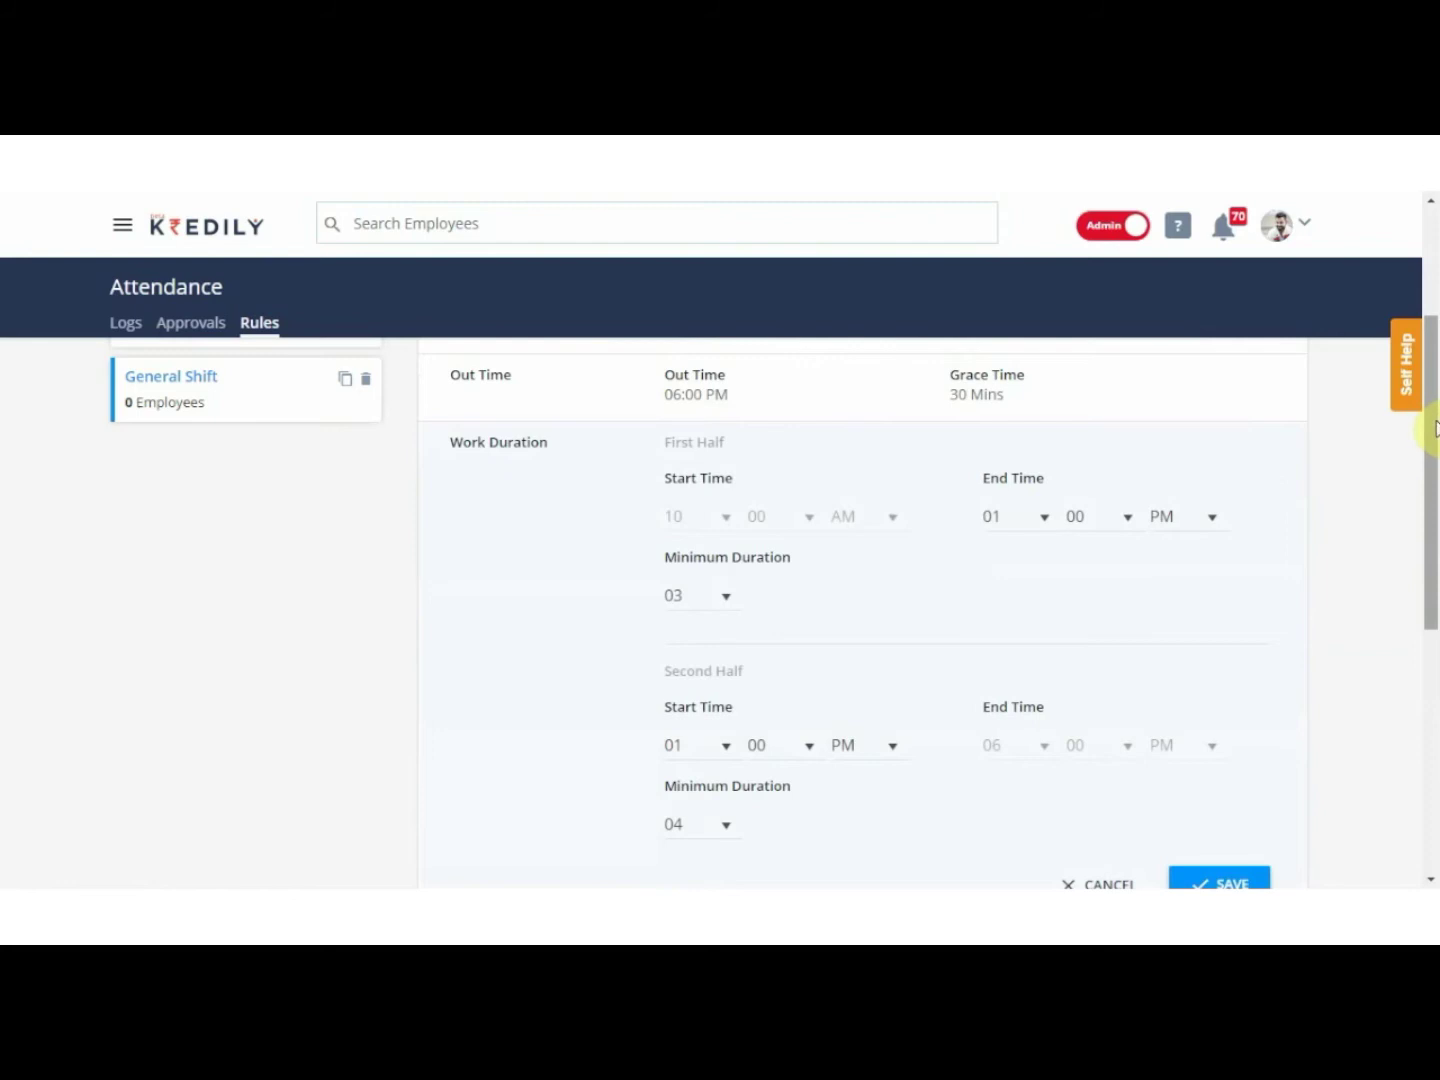
drag(1436, 428, 1430, 476)
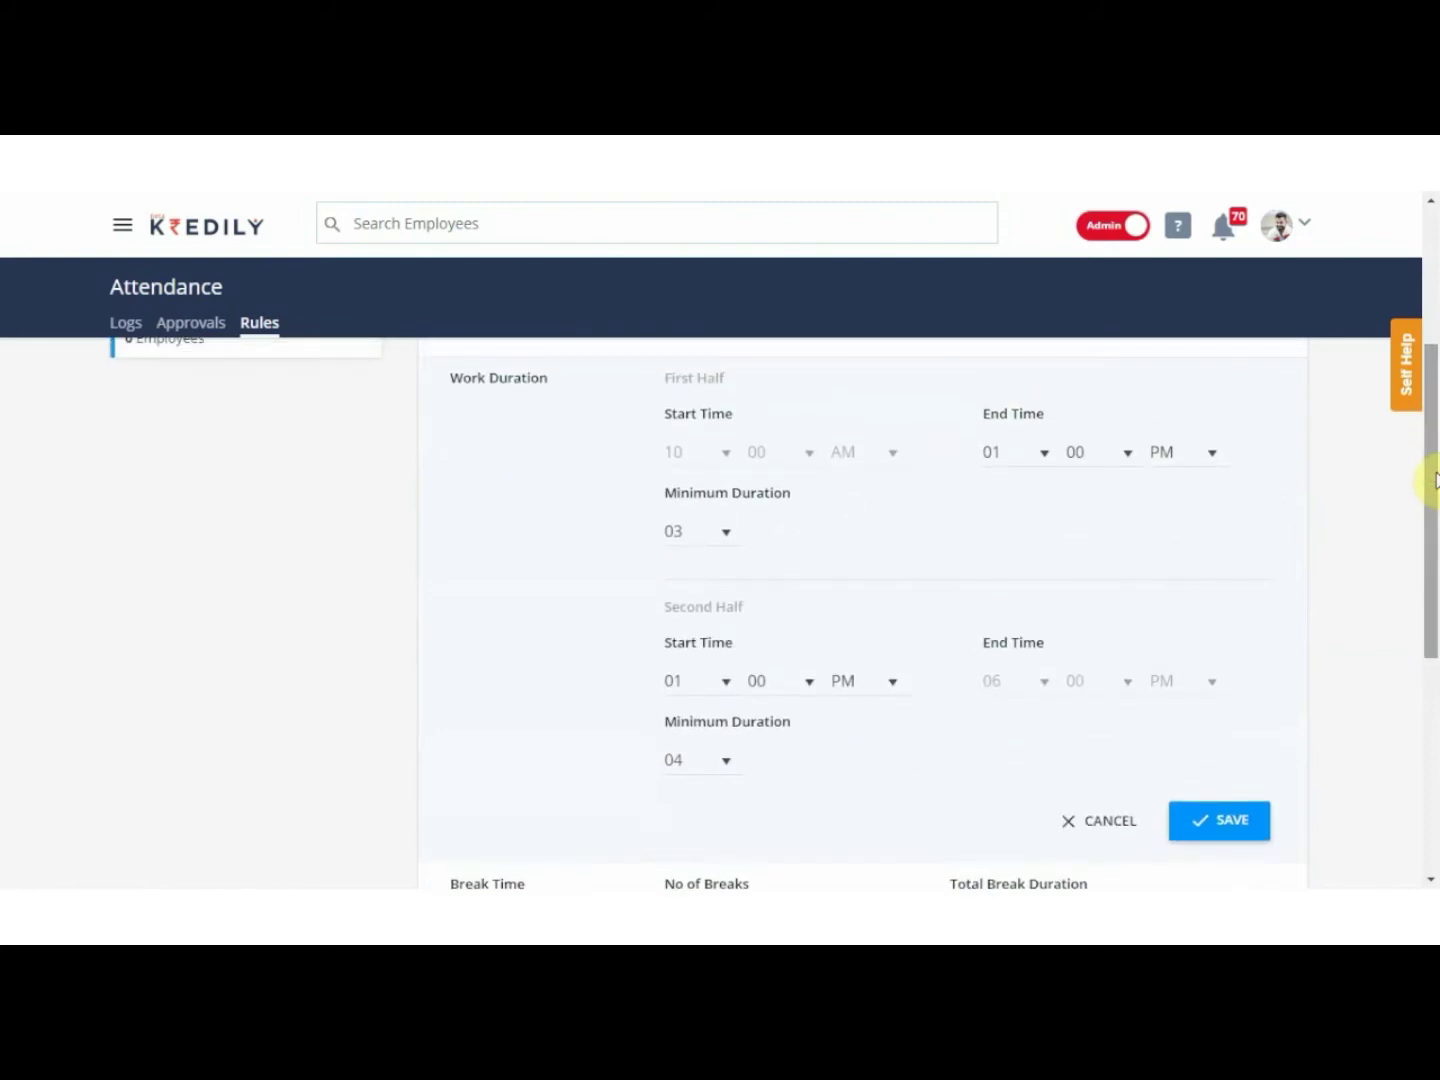
click(1047, 470)
click(1007, 477)
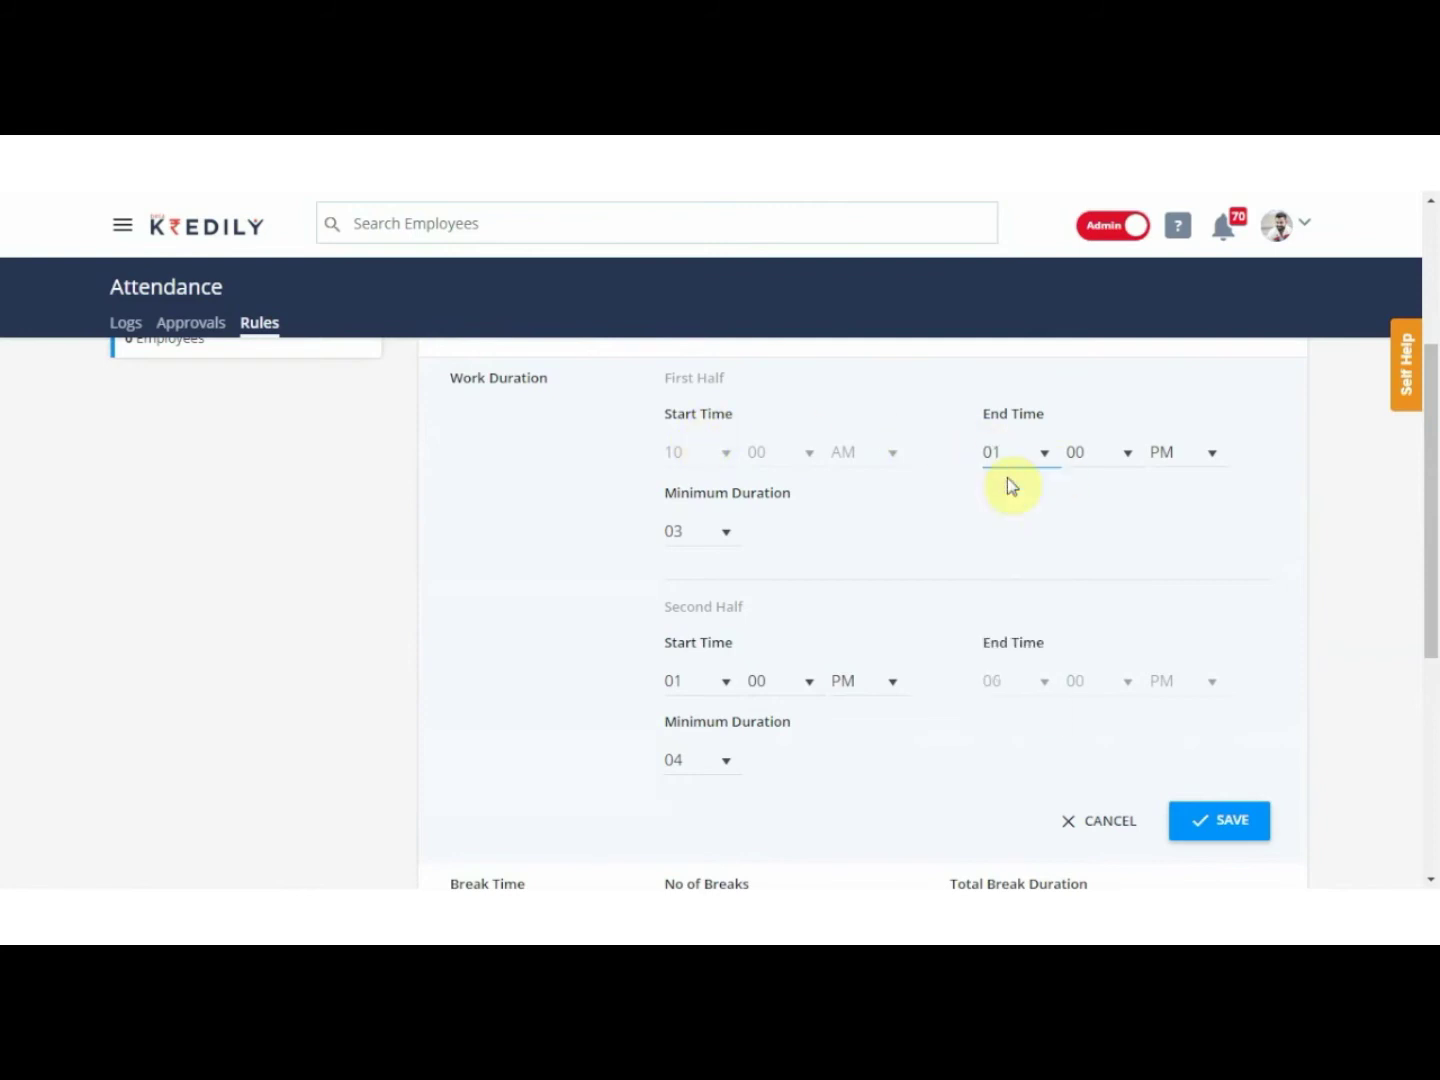
click(704, 534)
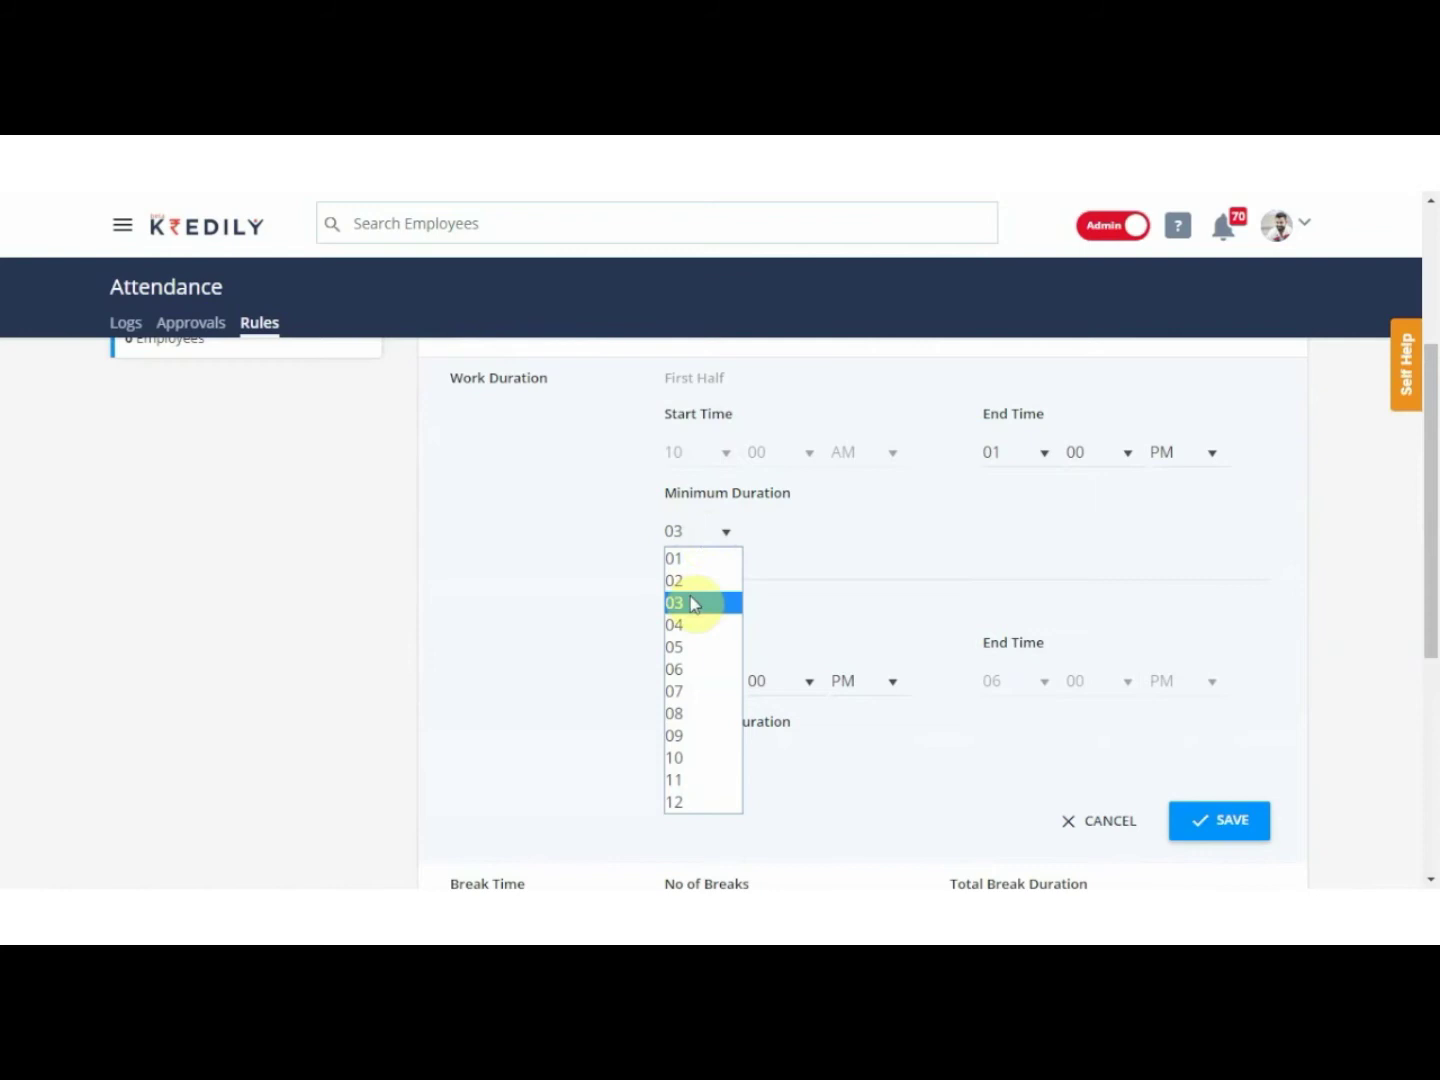
click(692, 602)
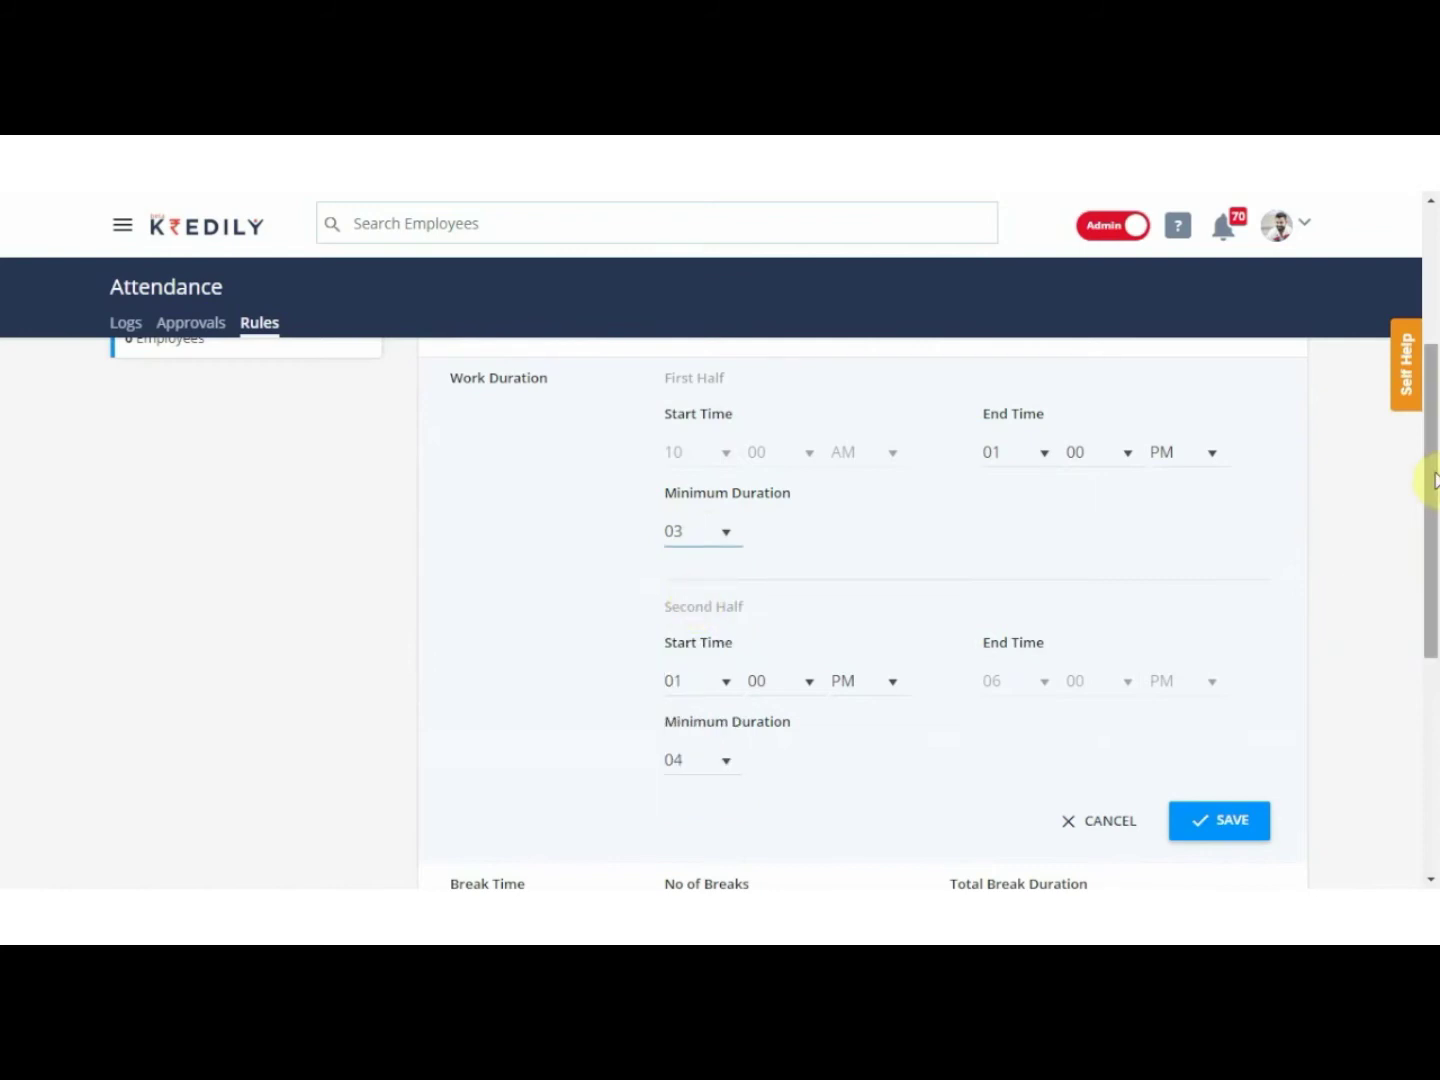
drag(1435, 480, 1435, 548)
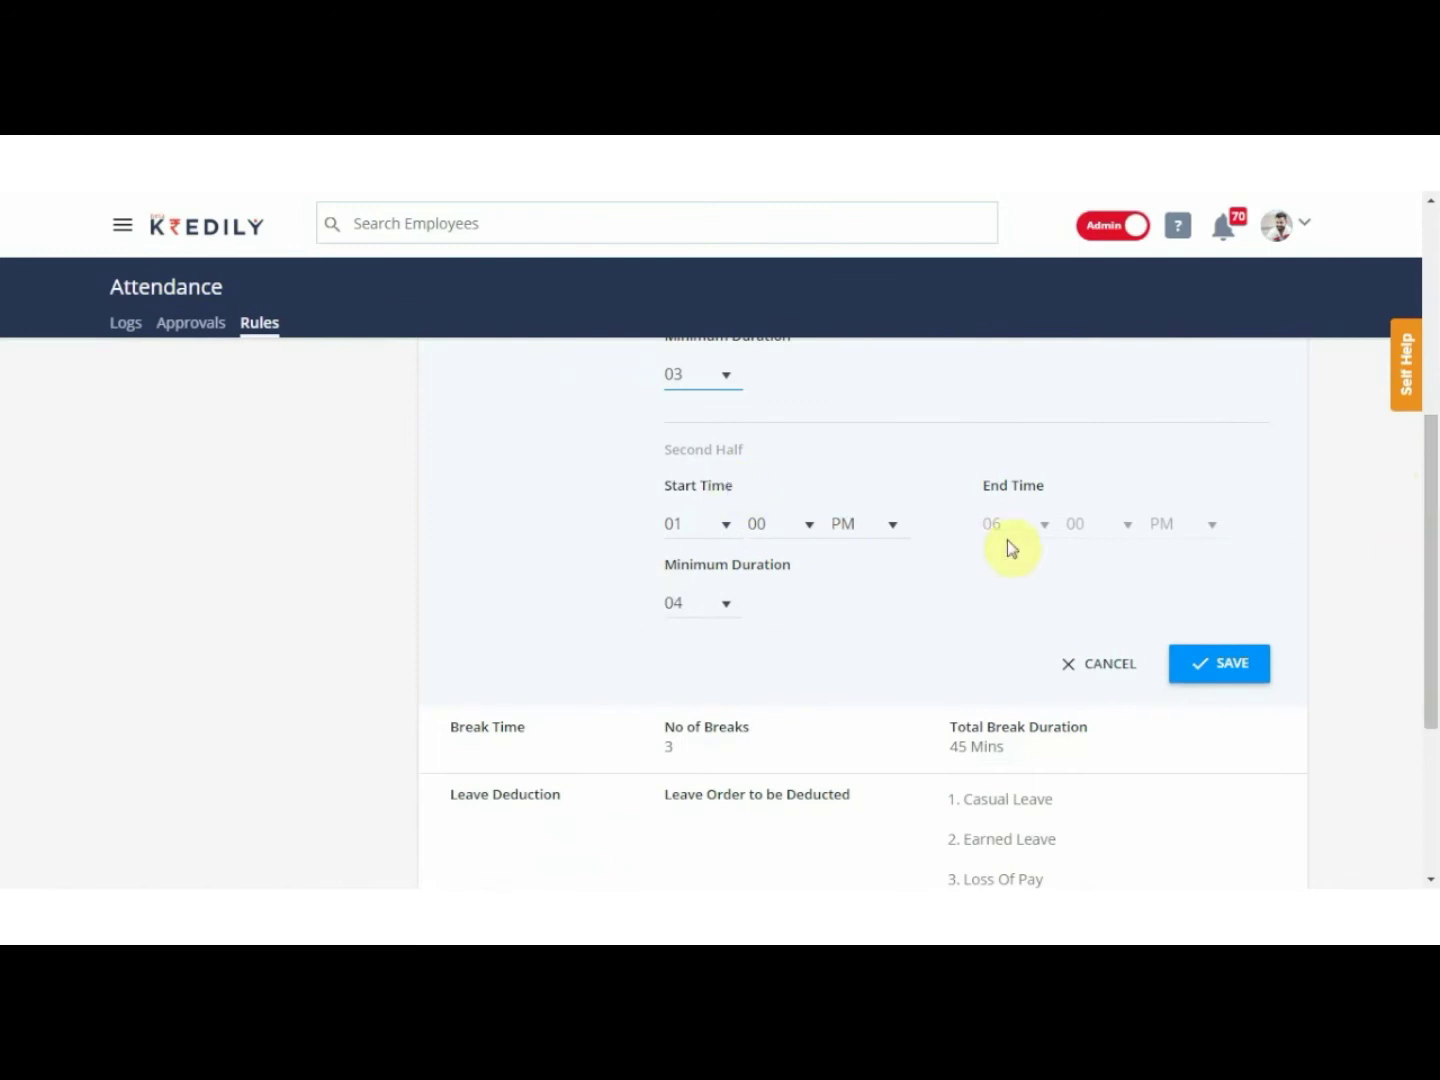
click(708, 598)
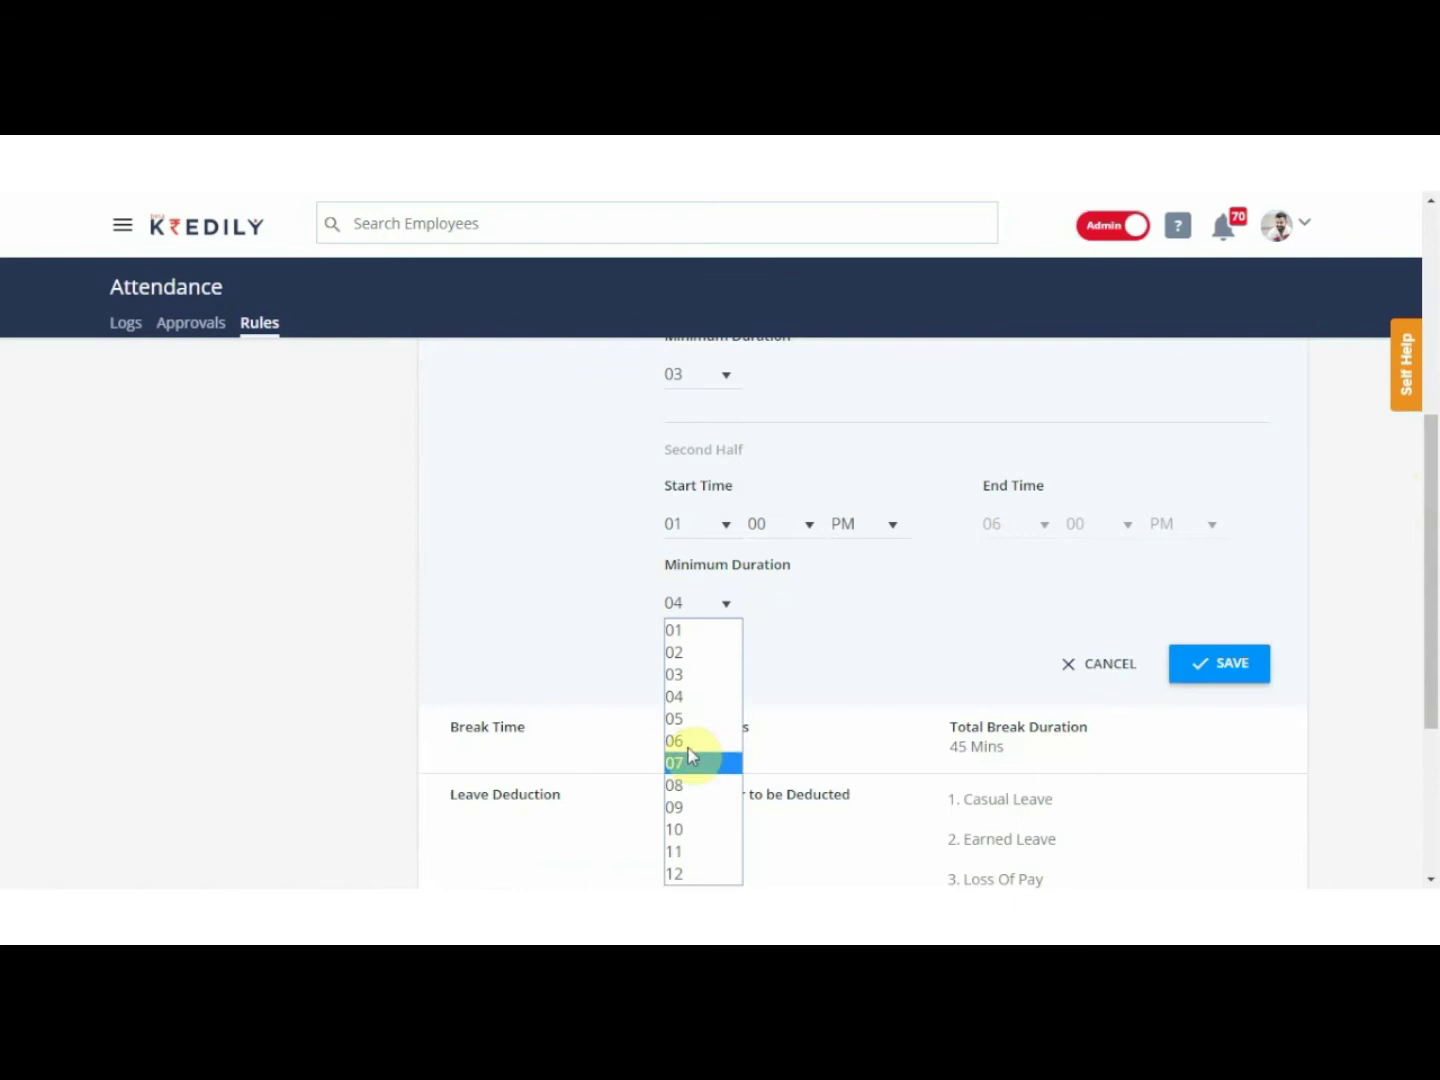
click(686, 697)
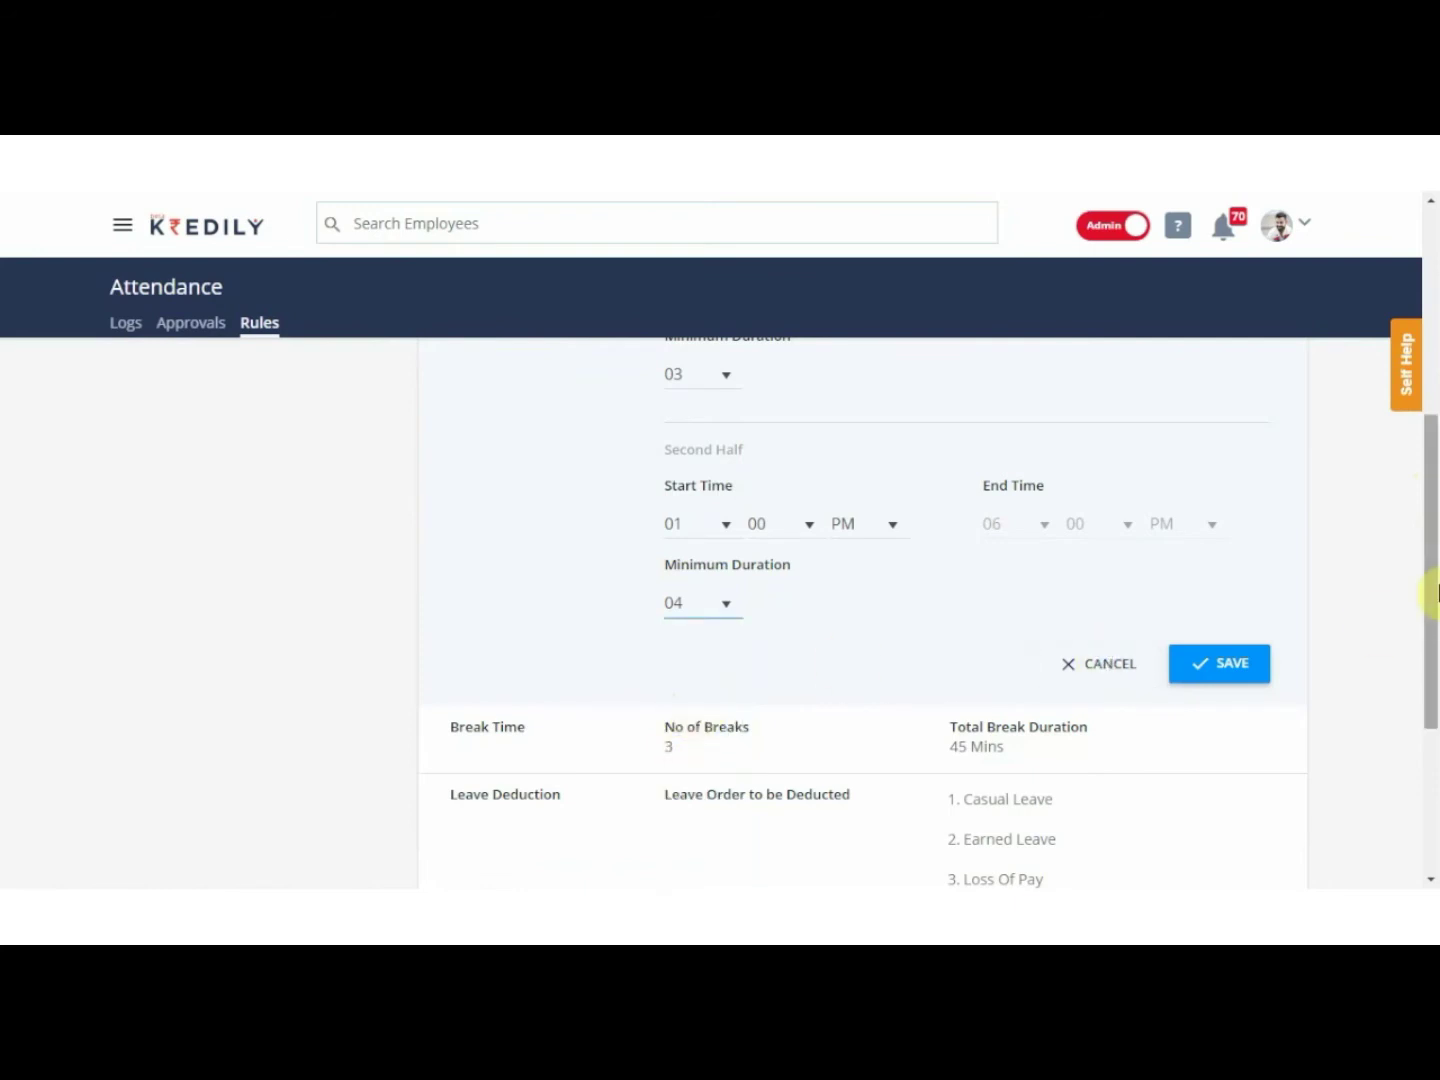
drag(1434, 590, 1431, 555)
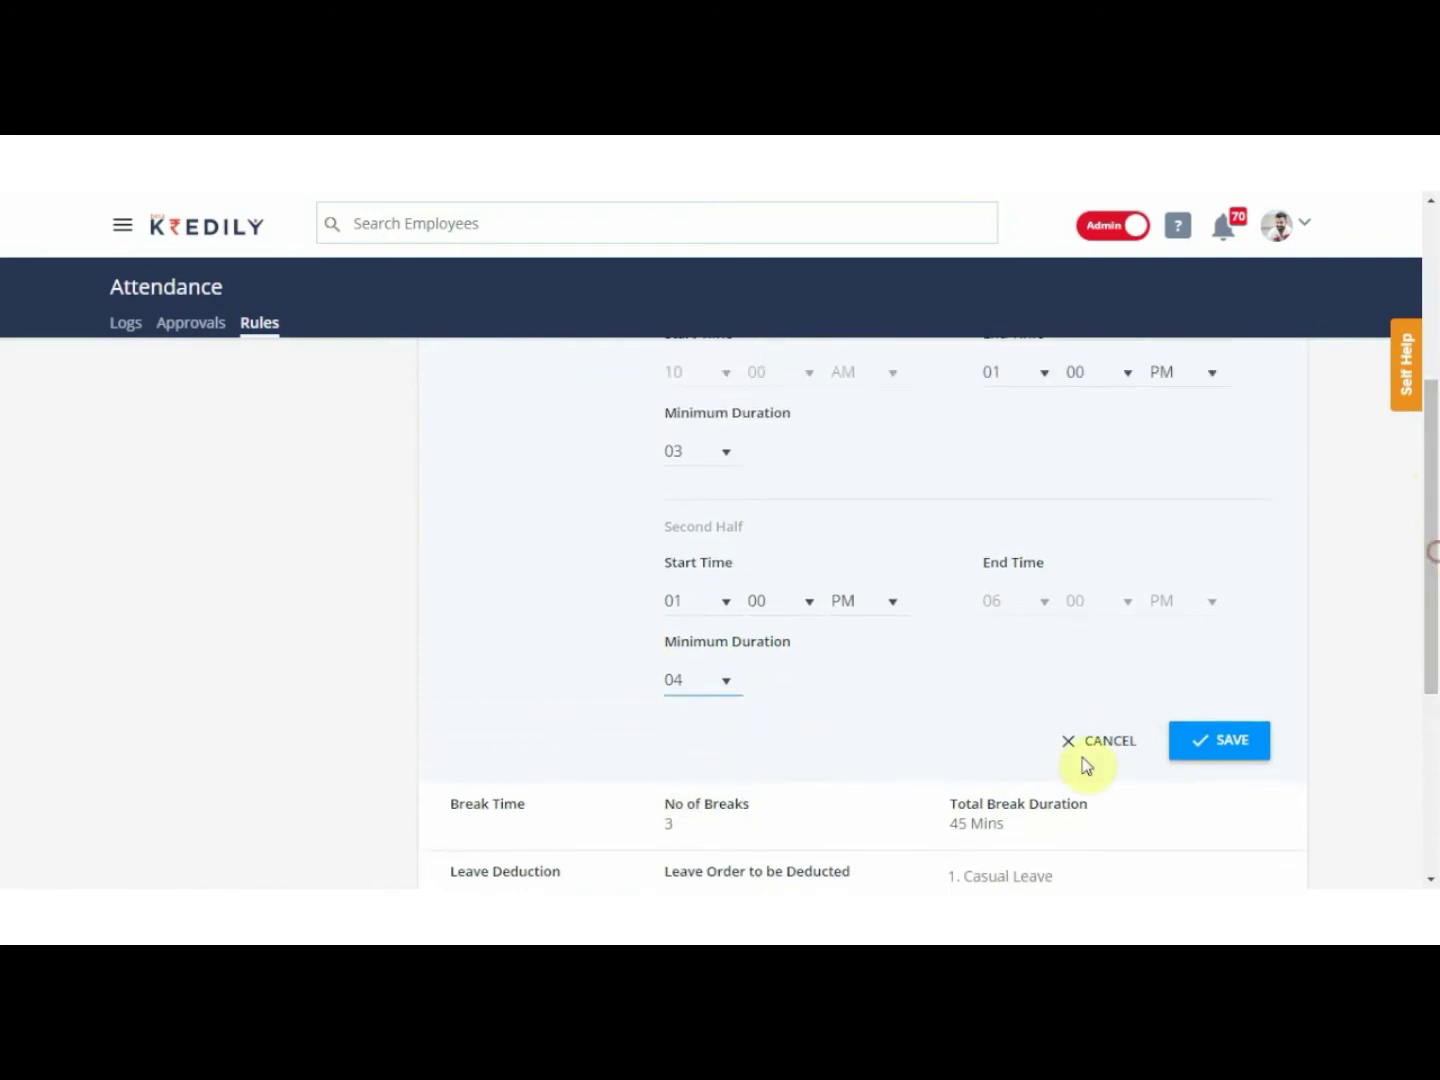
click(1230, 742)
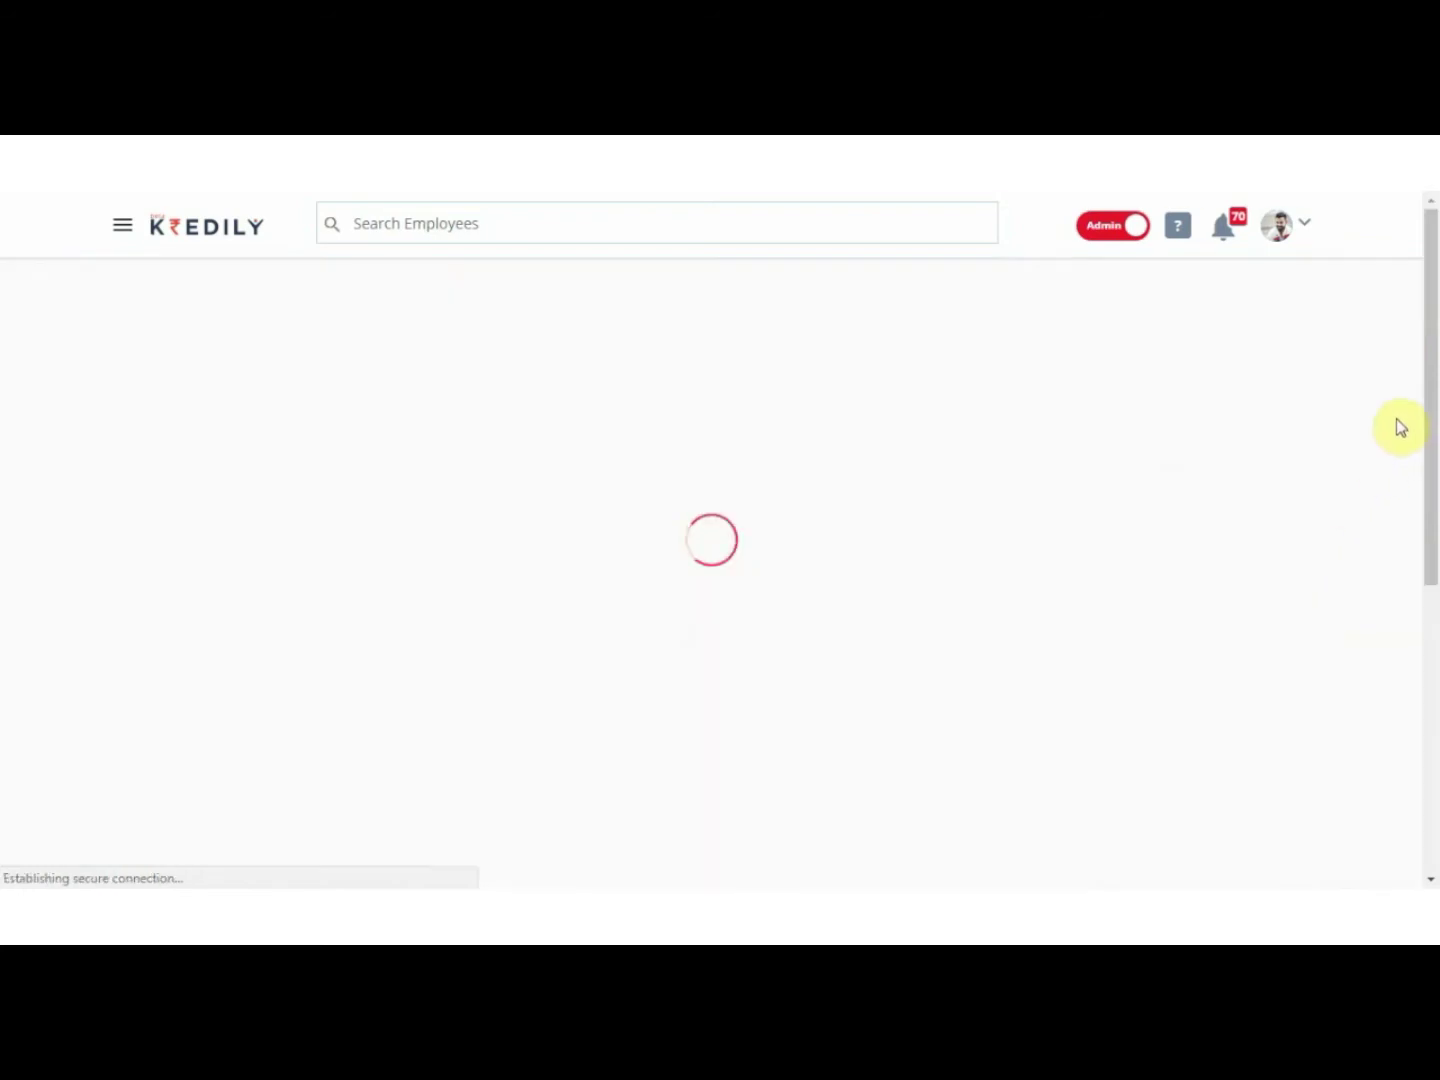
drag(1434, 350, 1434, 372)
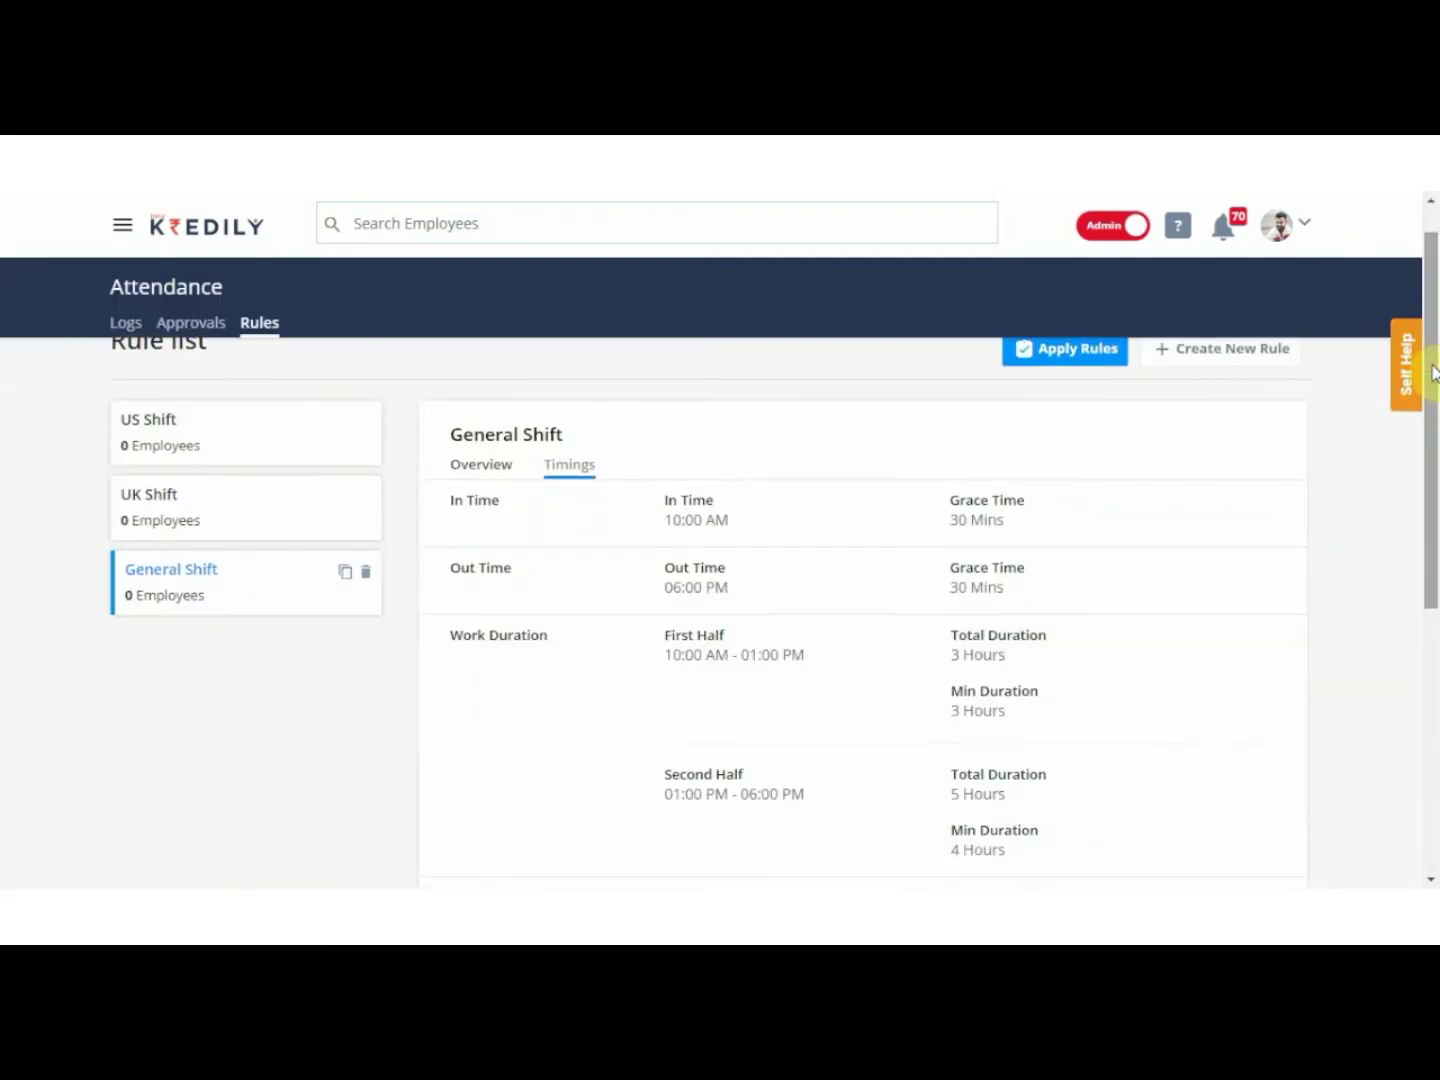
drag(1434, 372, 1434, 411)
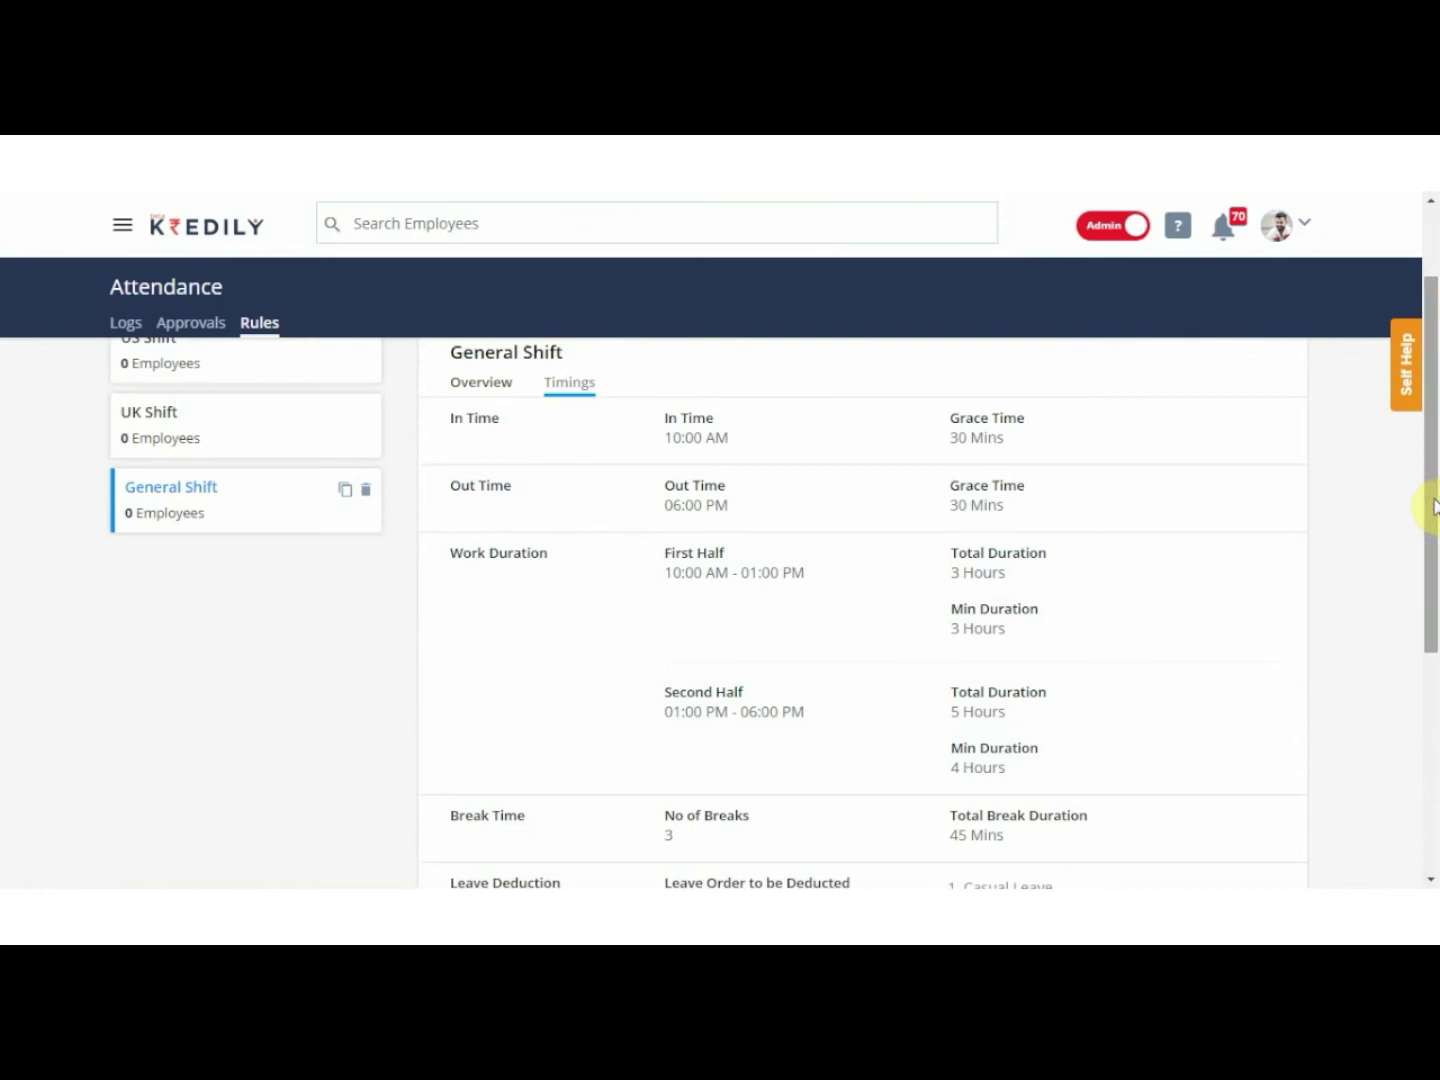
drag(1434, 503, 1433, 605)
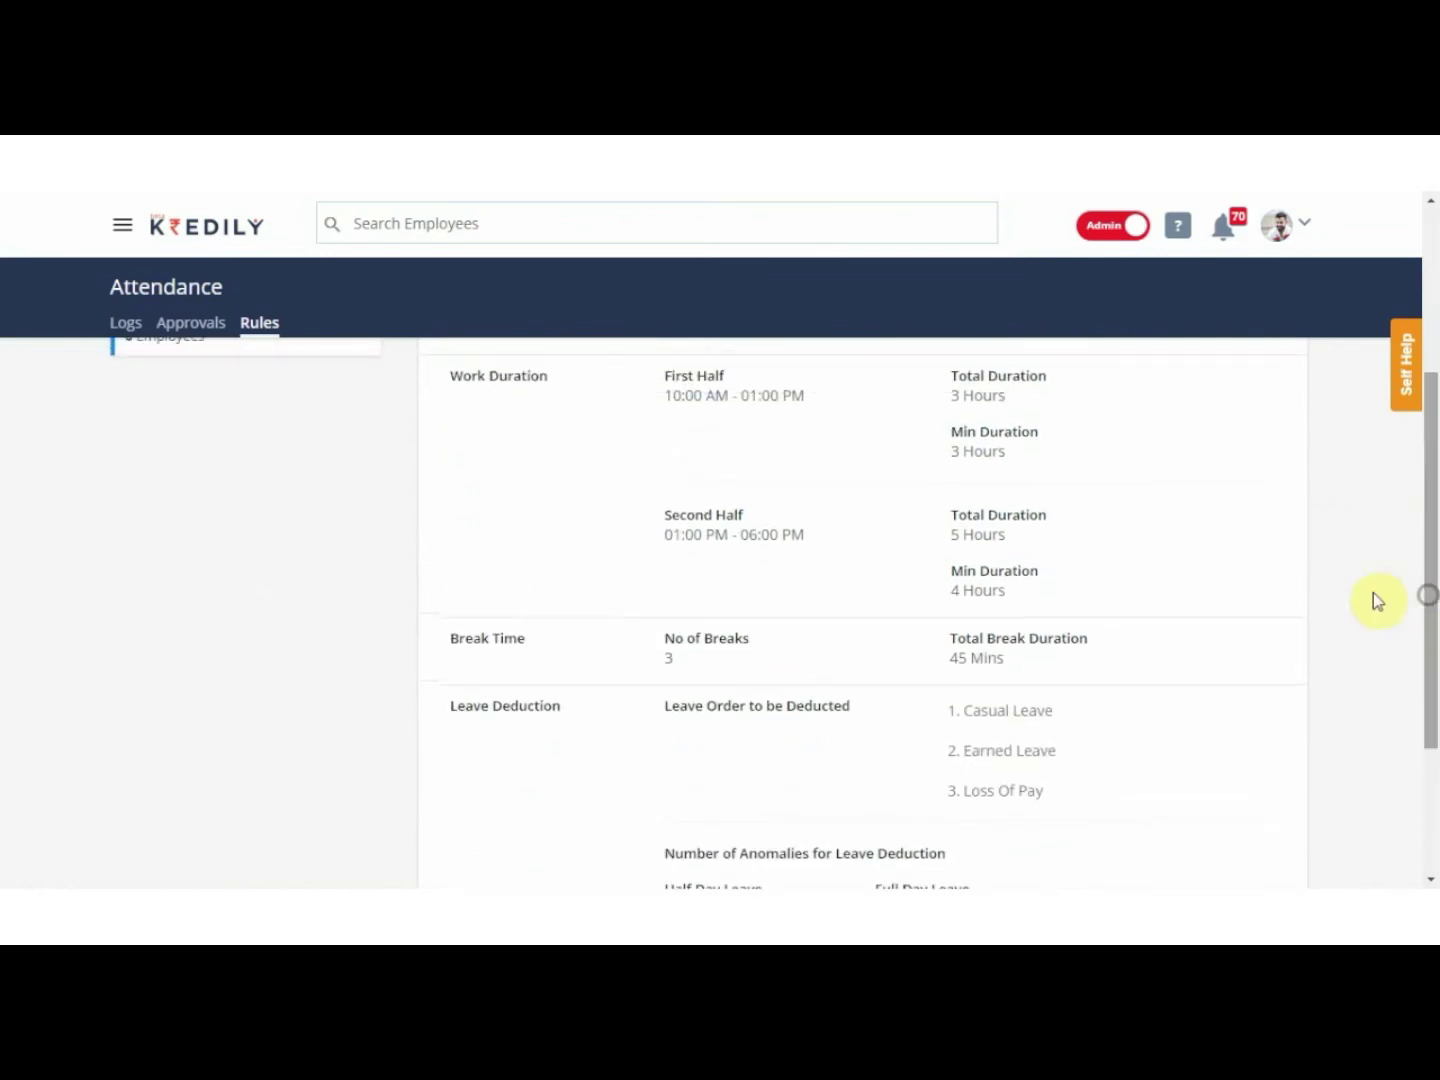
Keep break time enabled with 03 breaks and a 45-minute total duration, then save.
click(1280, 634)
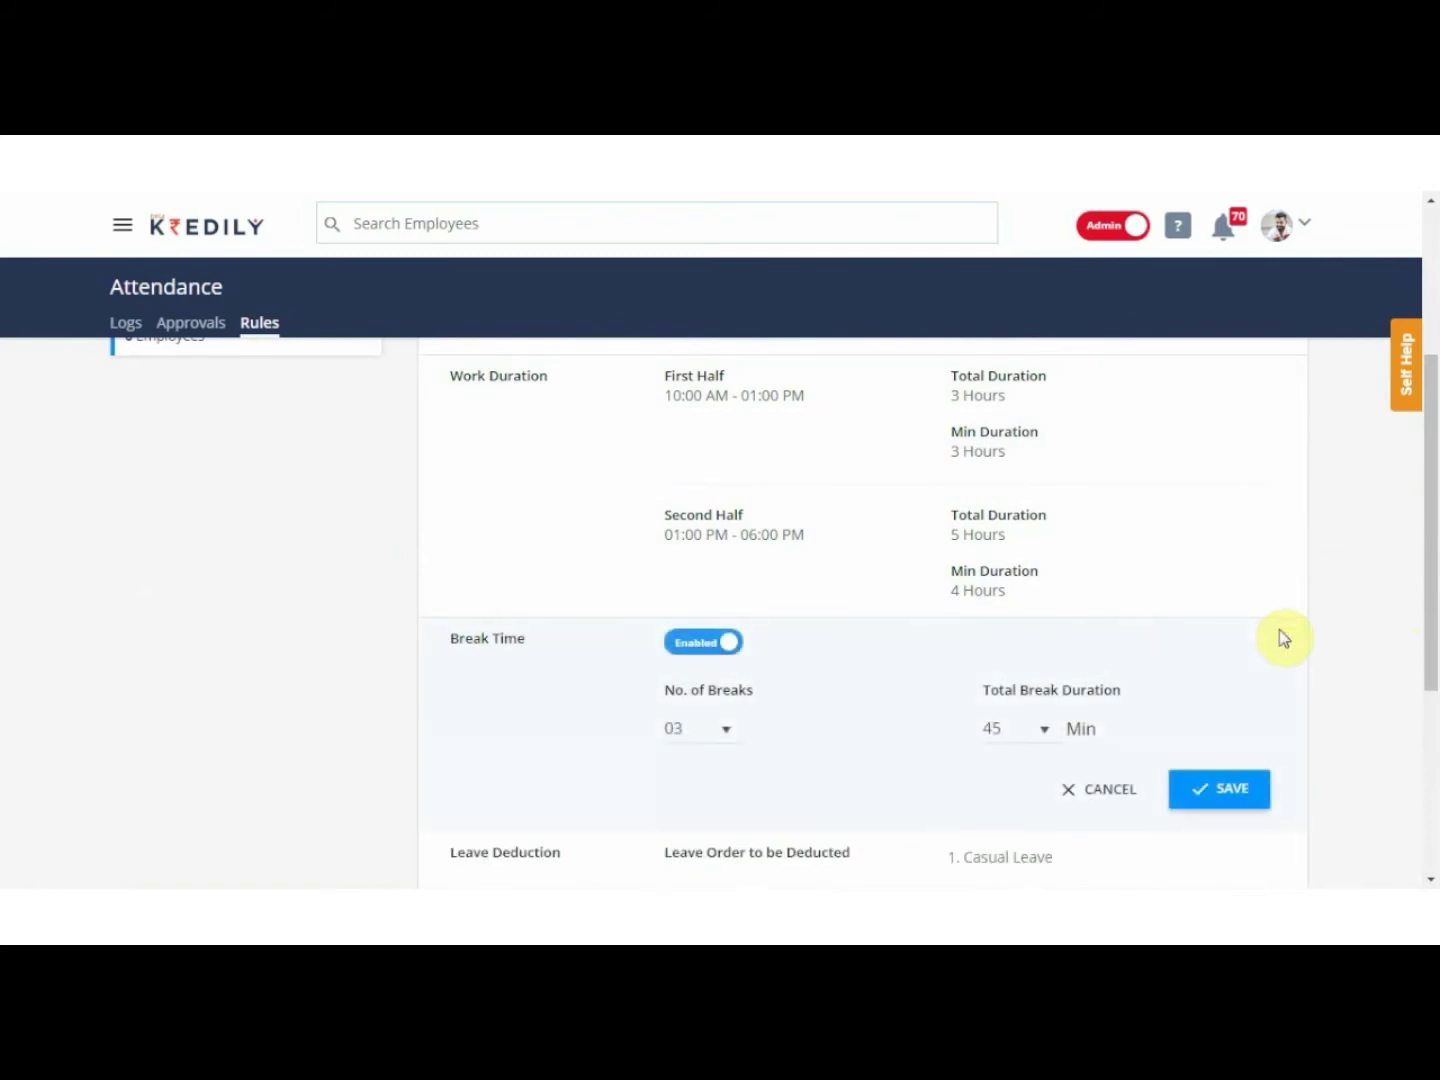
click(686, 641)
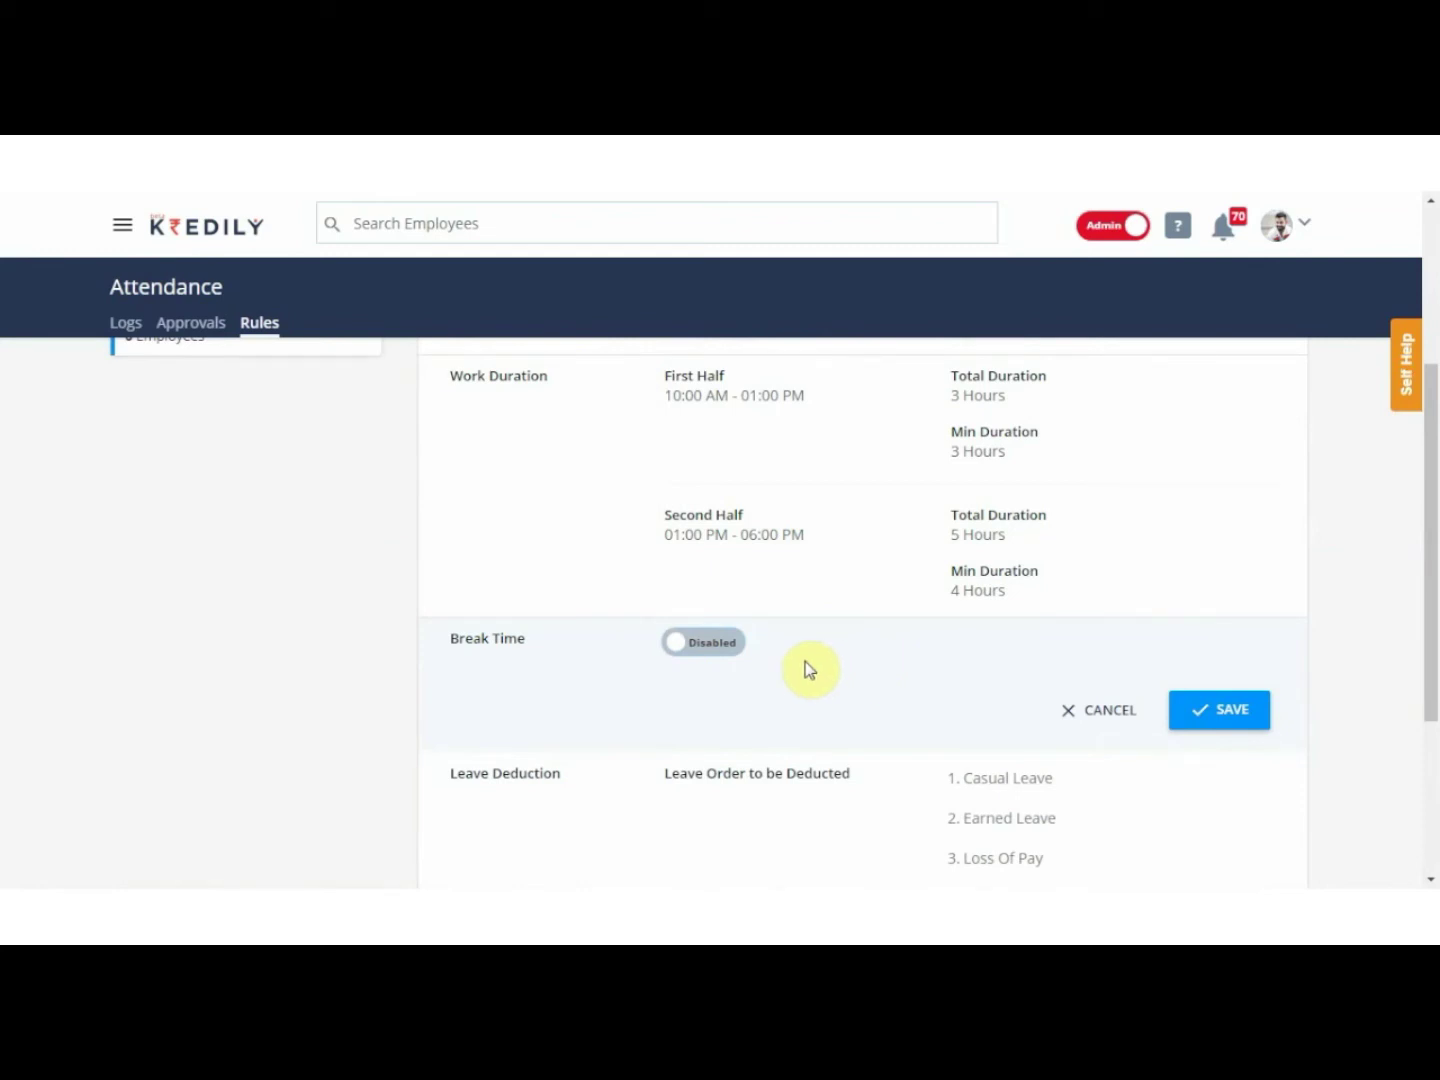
click(733, 655)
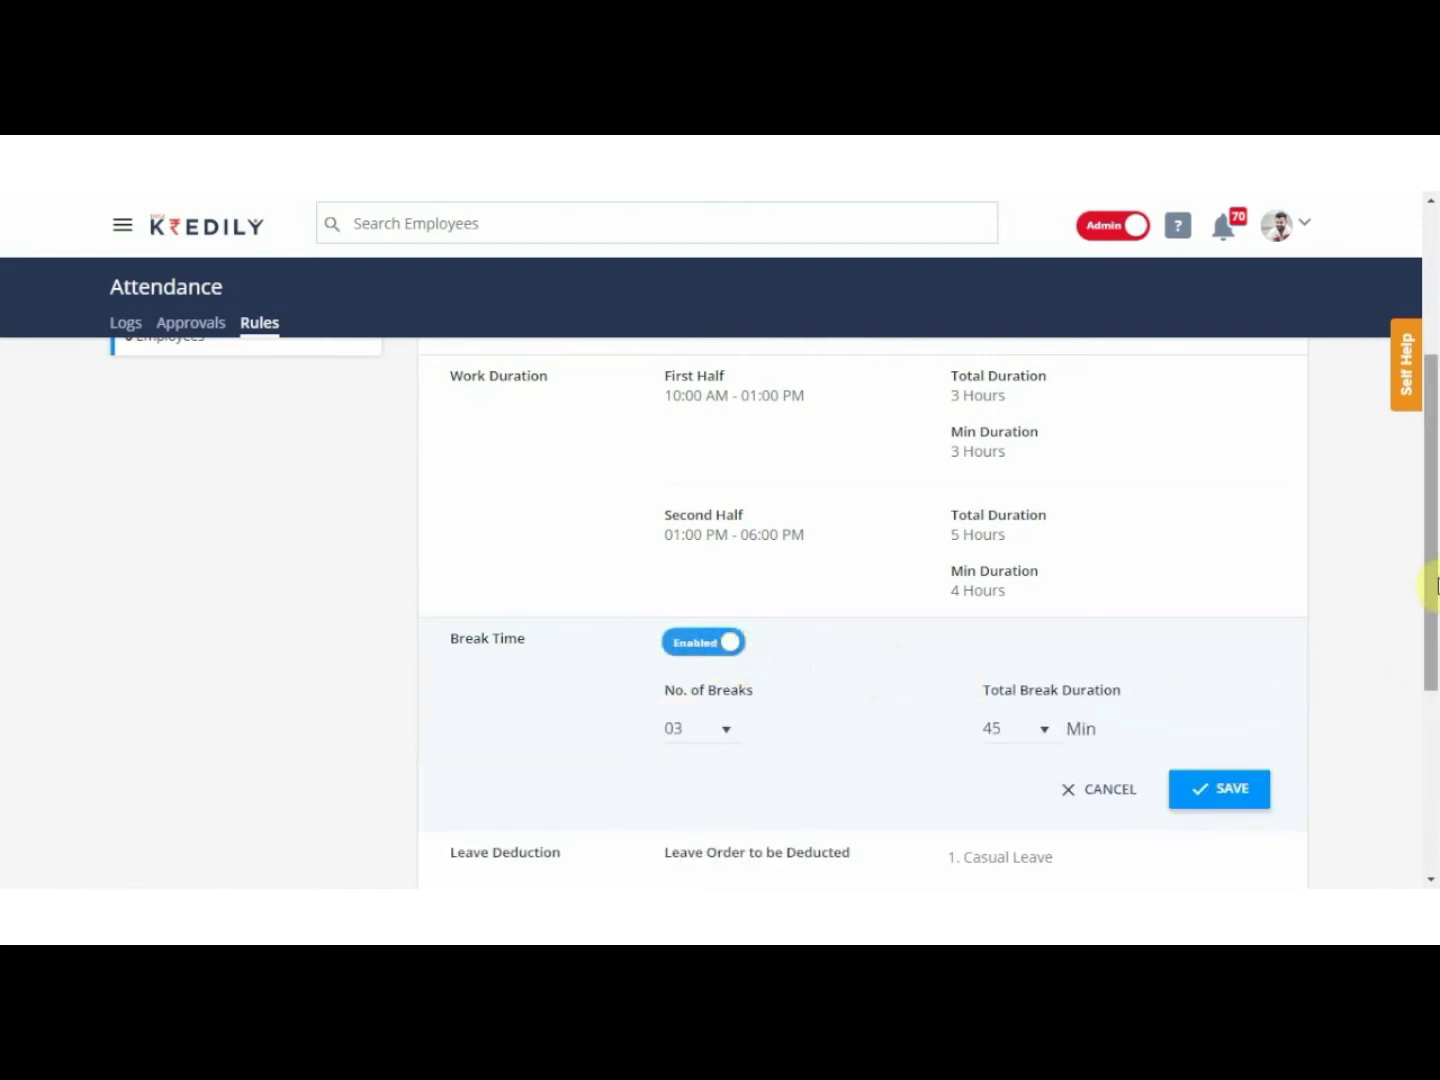
drag(1430, 585, 1433, 606)
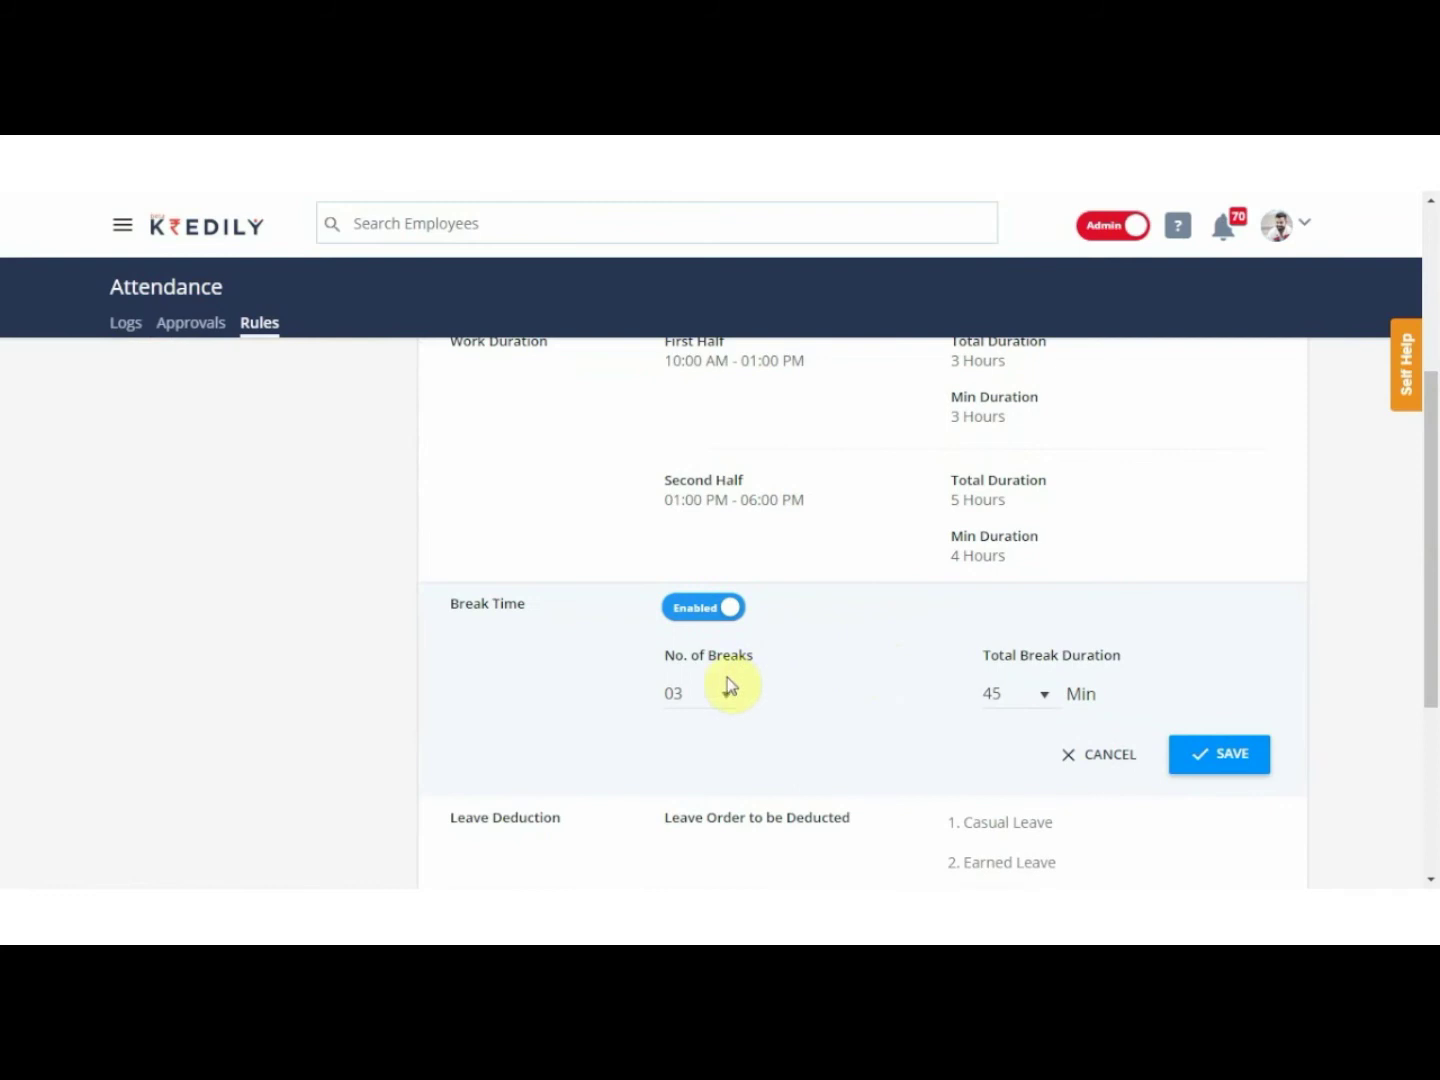
click(726, 694)
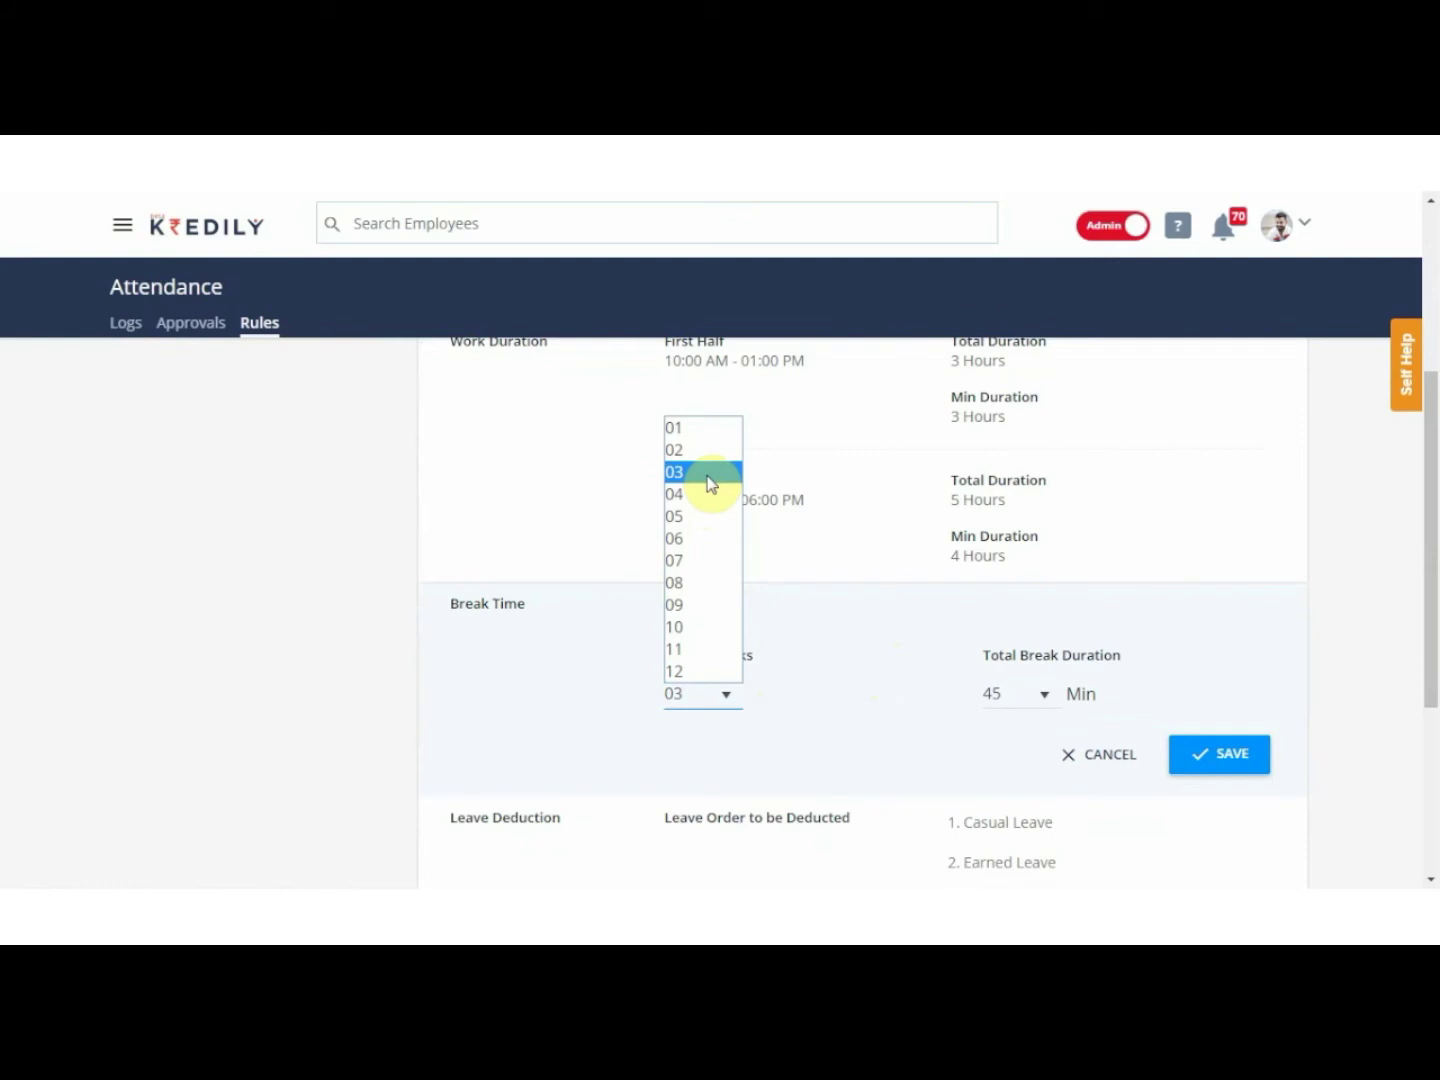
click(709, 484)
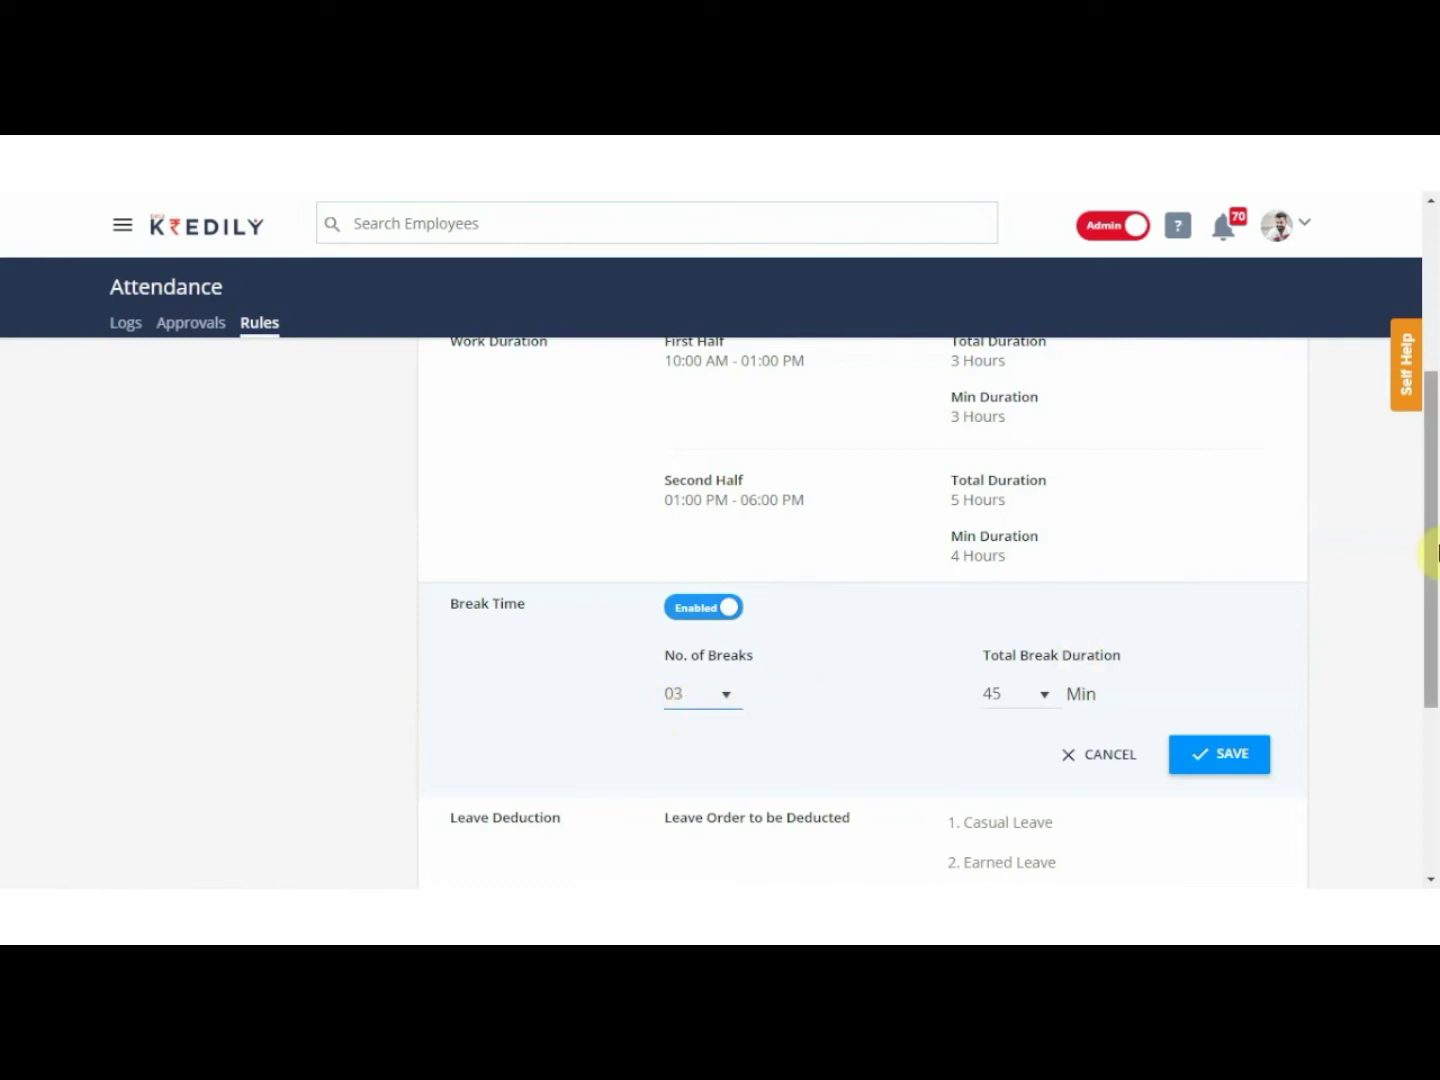
drag(1436, 556, 1430, 588)
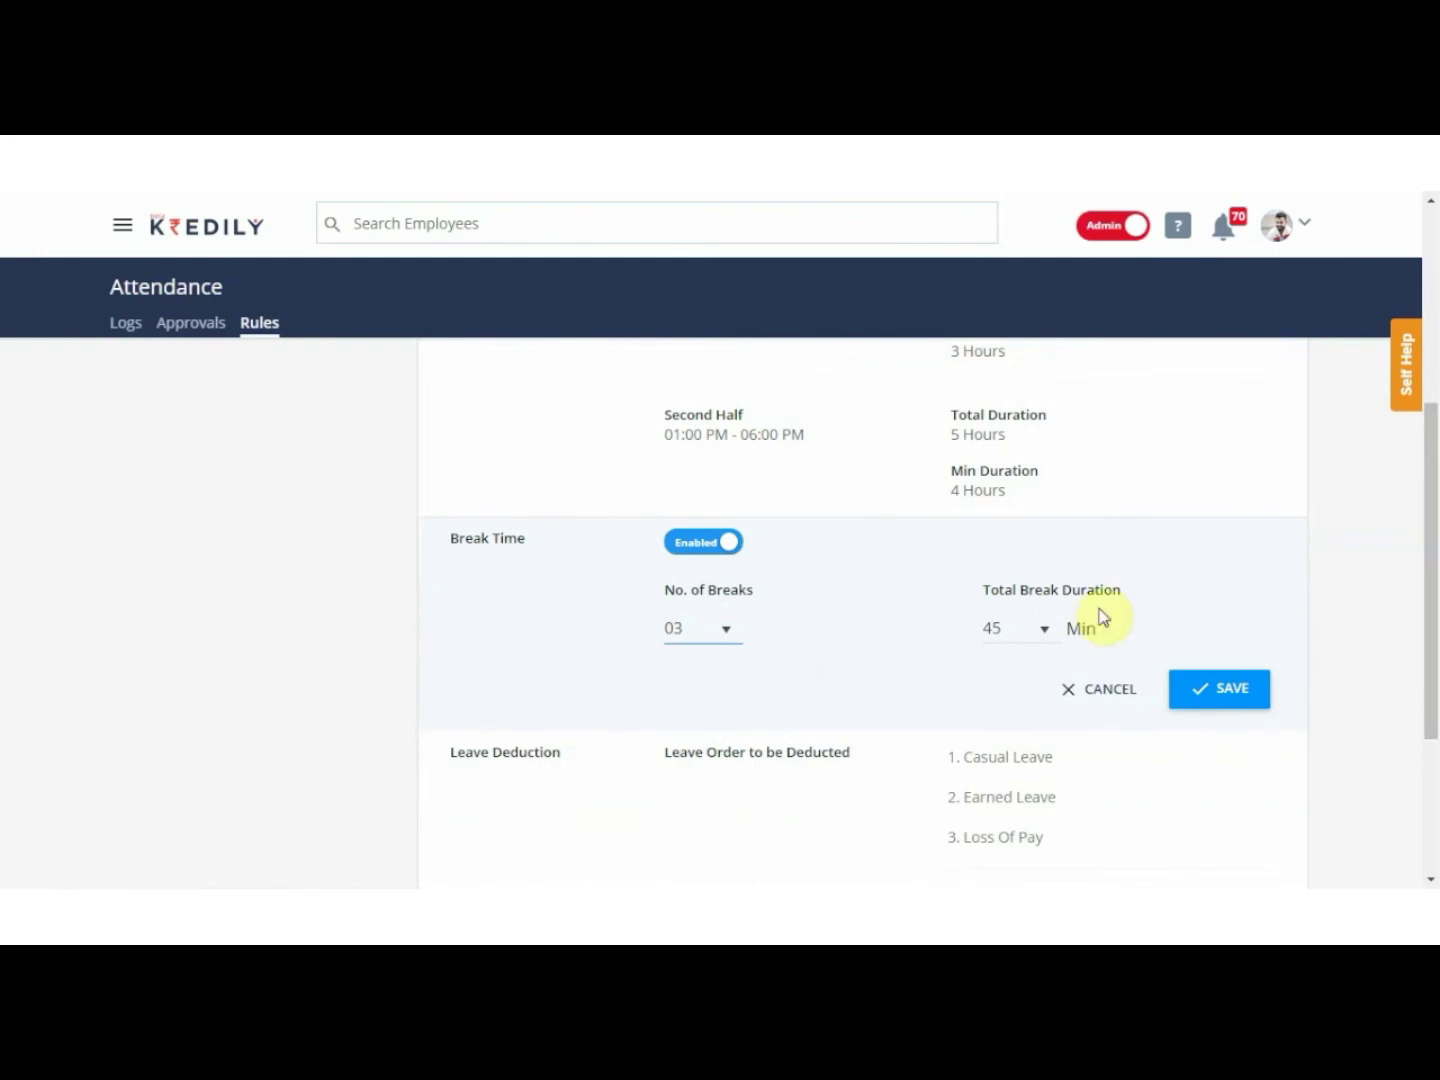
click(1022, 634)
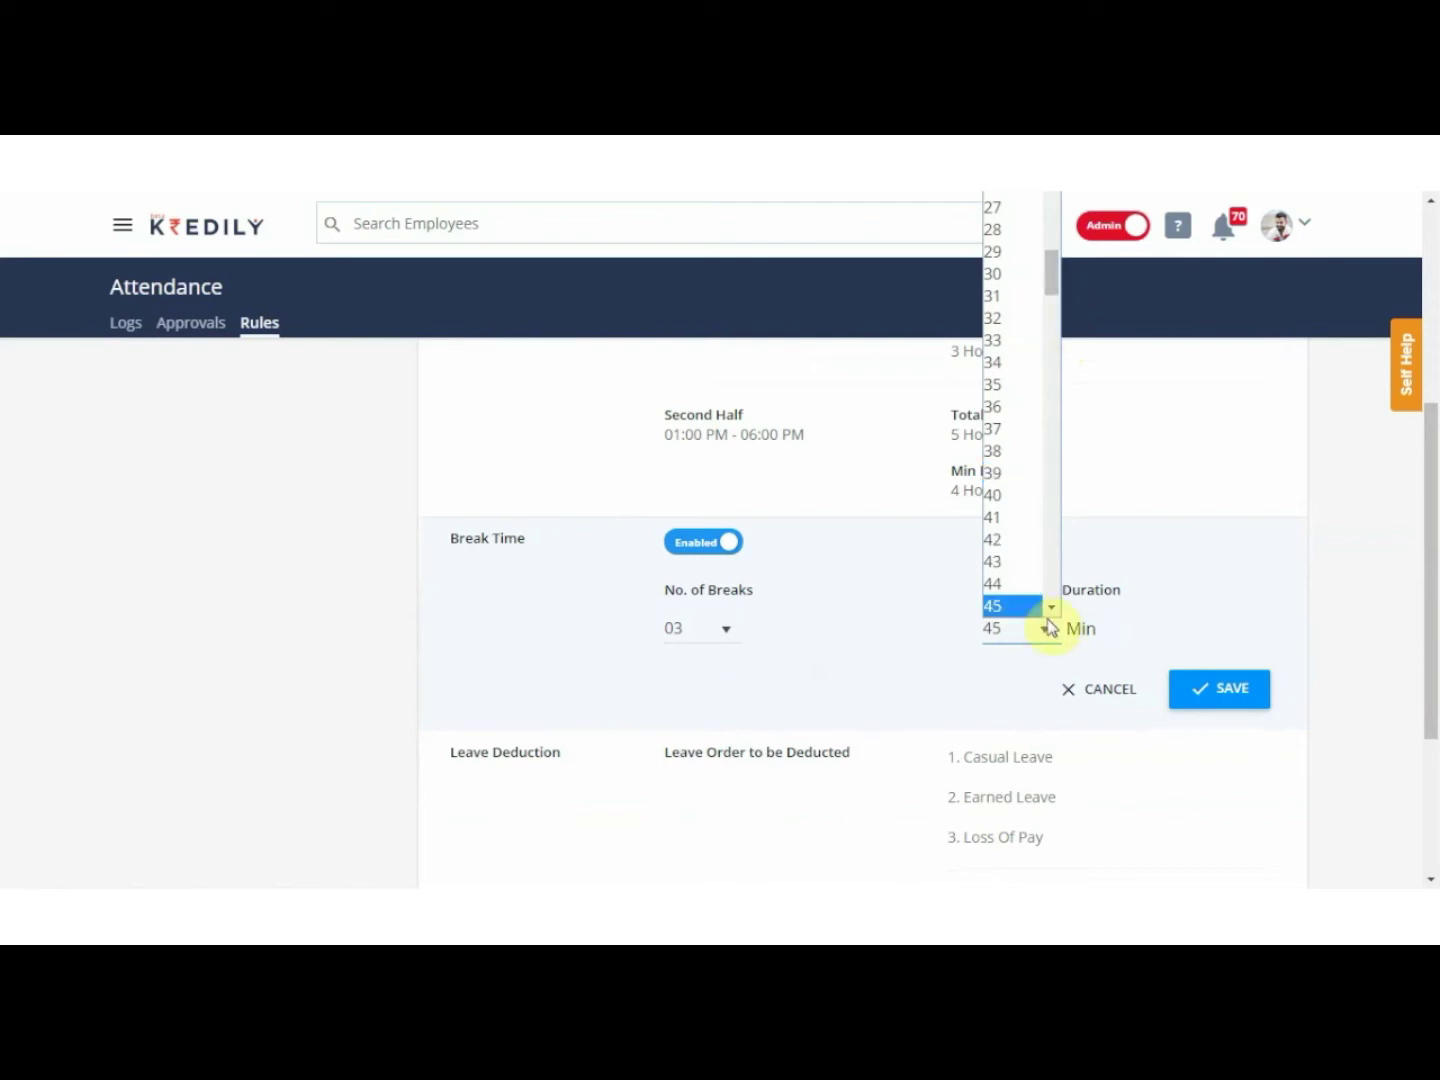
click(1197, 690)
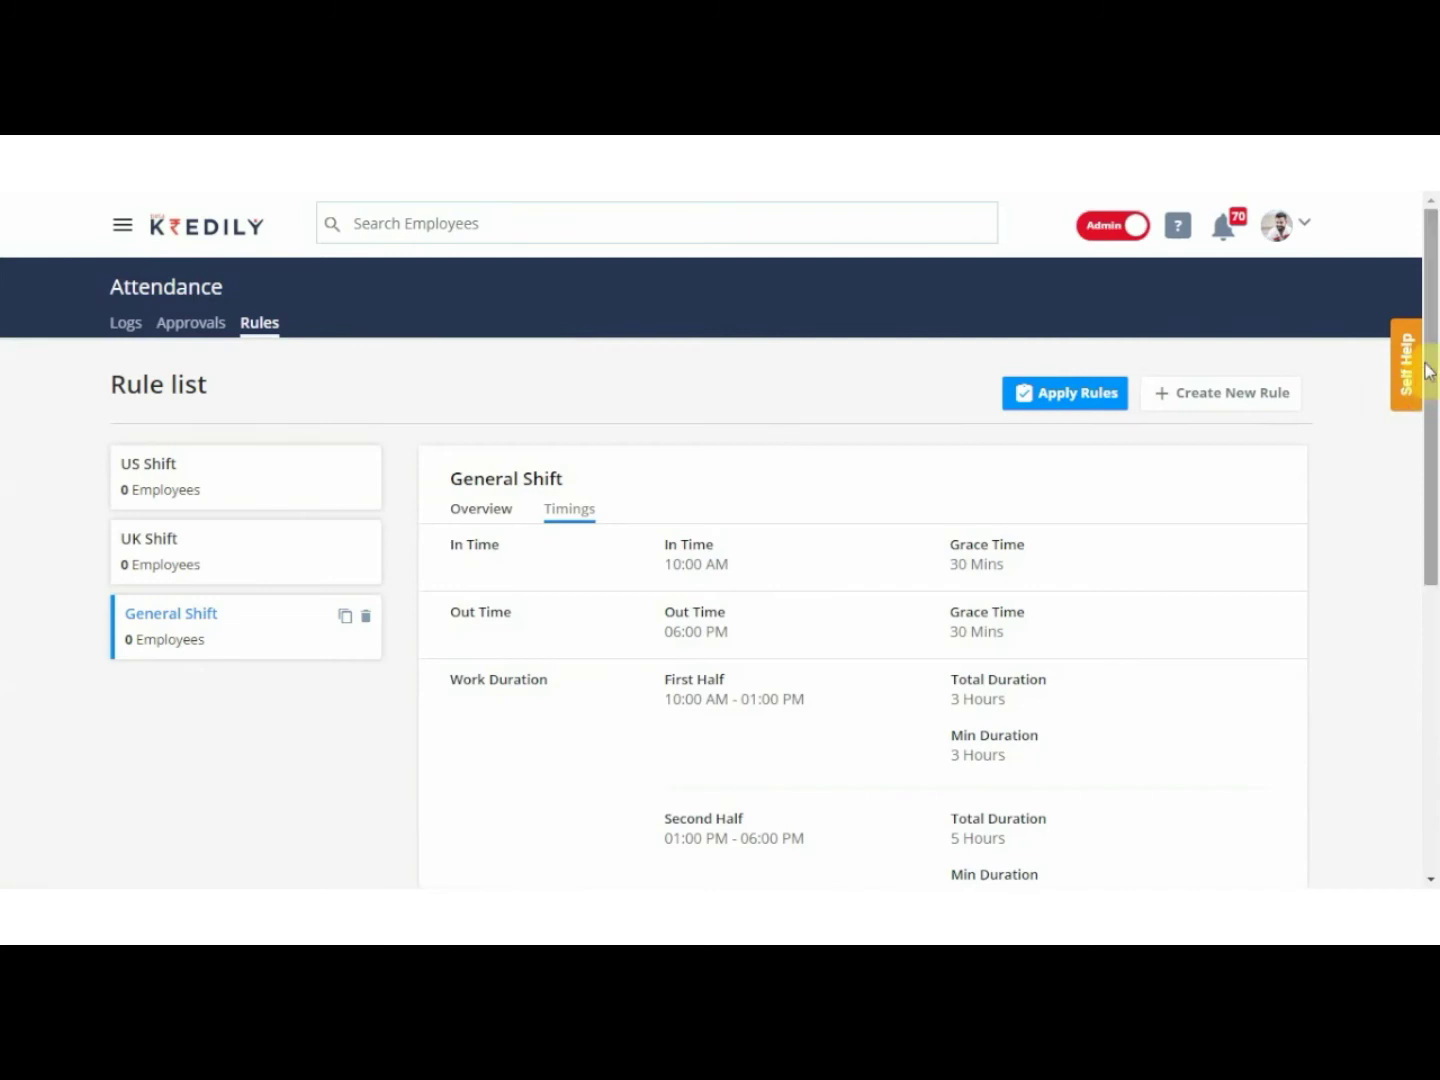
Scroll through General Shift's timings down to the Leave Deduction row.
mouse_move(1428, 385)
mouse_down()
mouse_move(1430, 430)
mouse_move(1435, 355)
mouse_up()
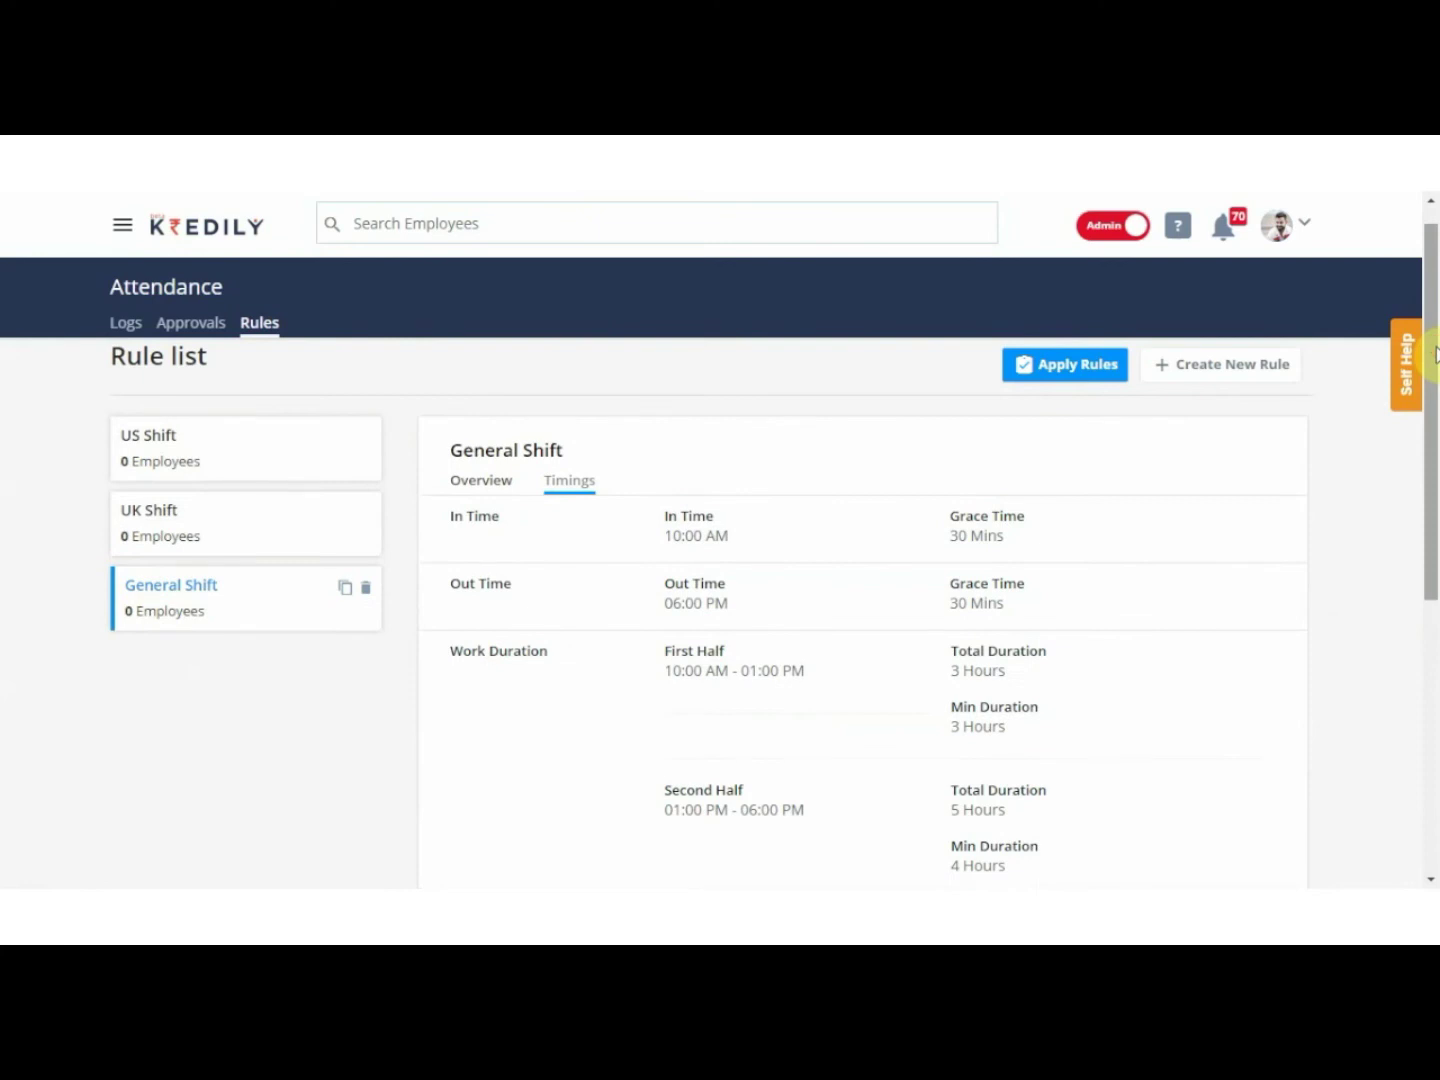
scroll(1433, 352, up, 1)
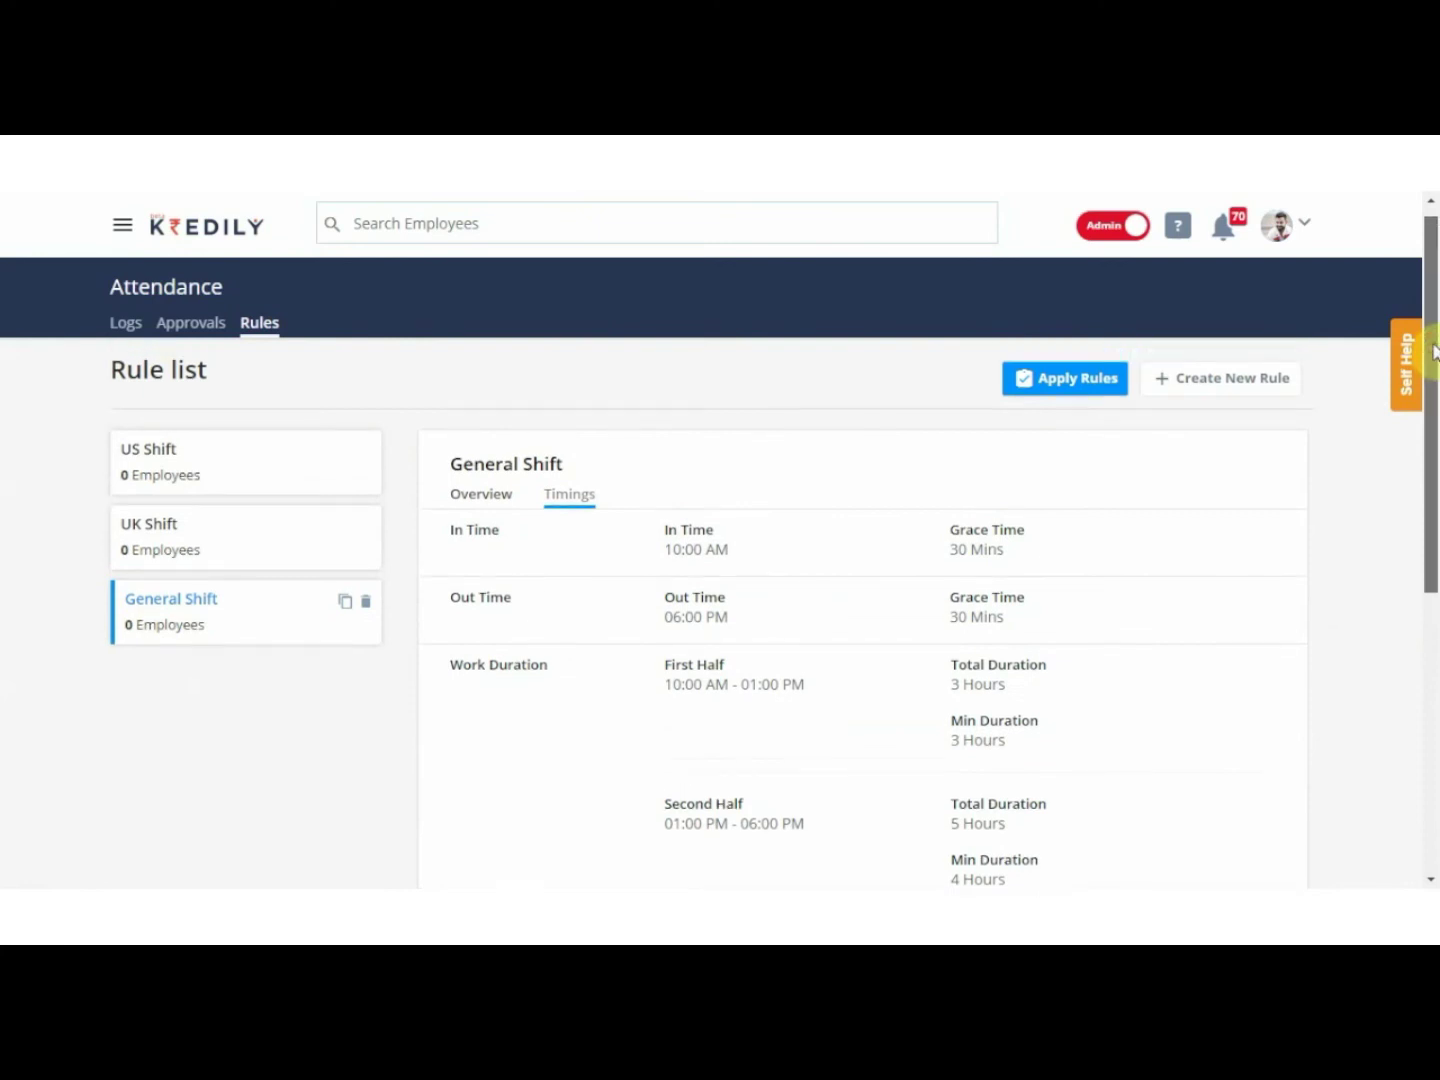
scroll(1433, 350, up, 1)
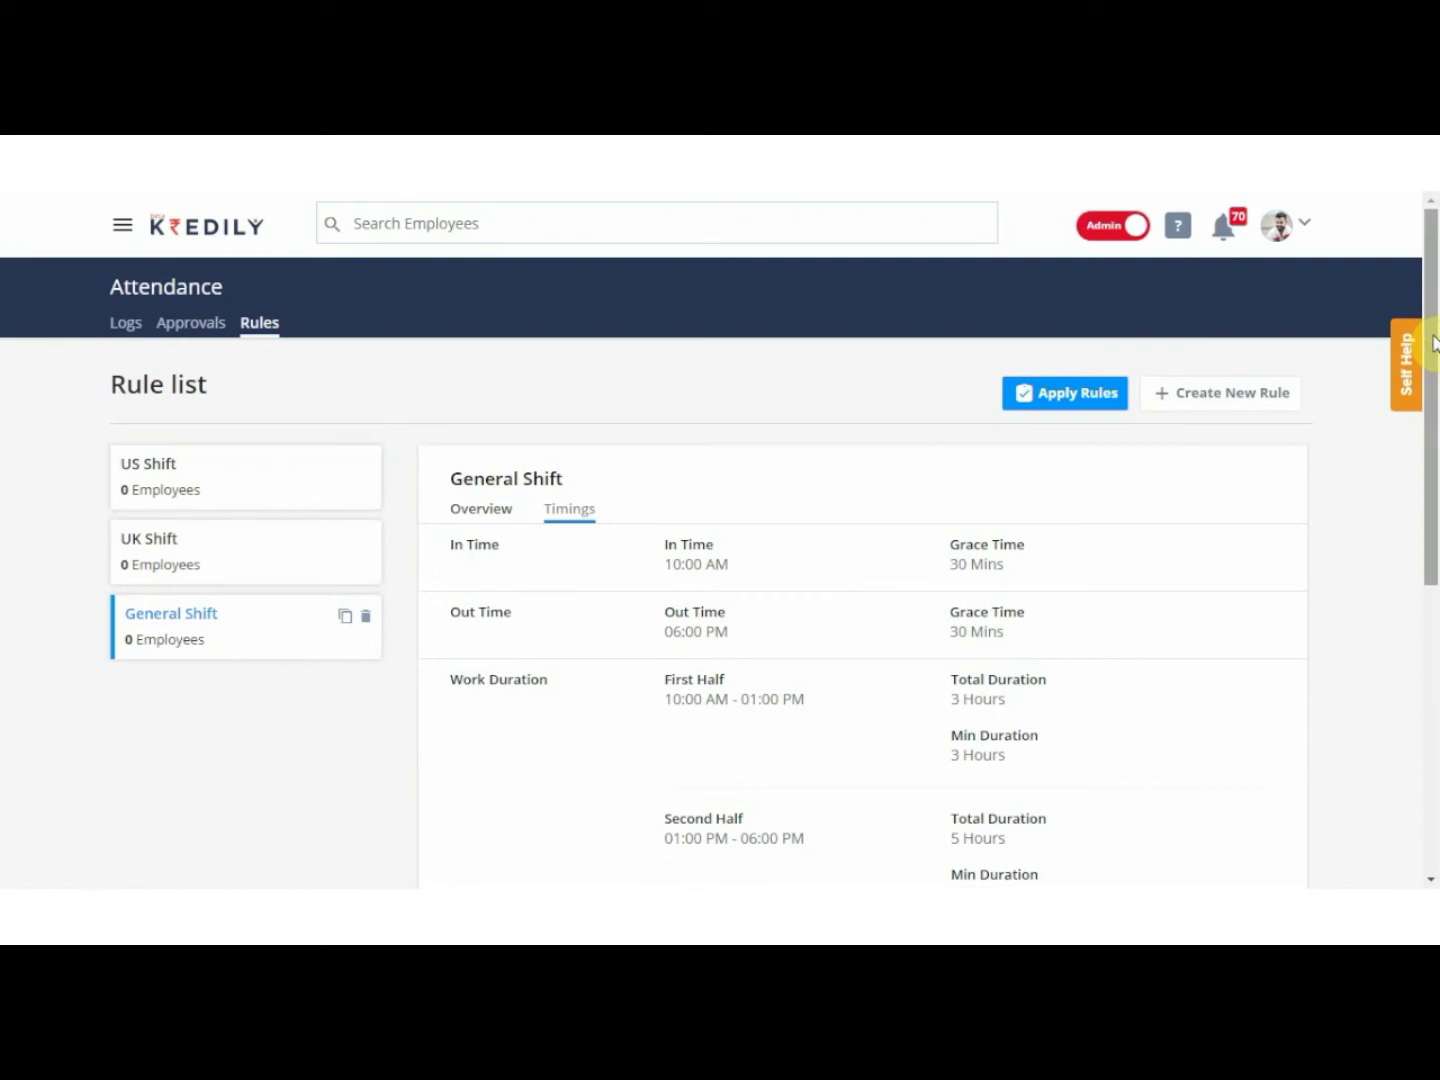
drag(1433, 343, 1424, 601)
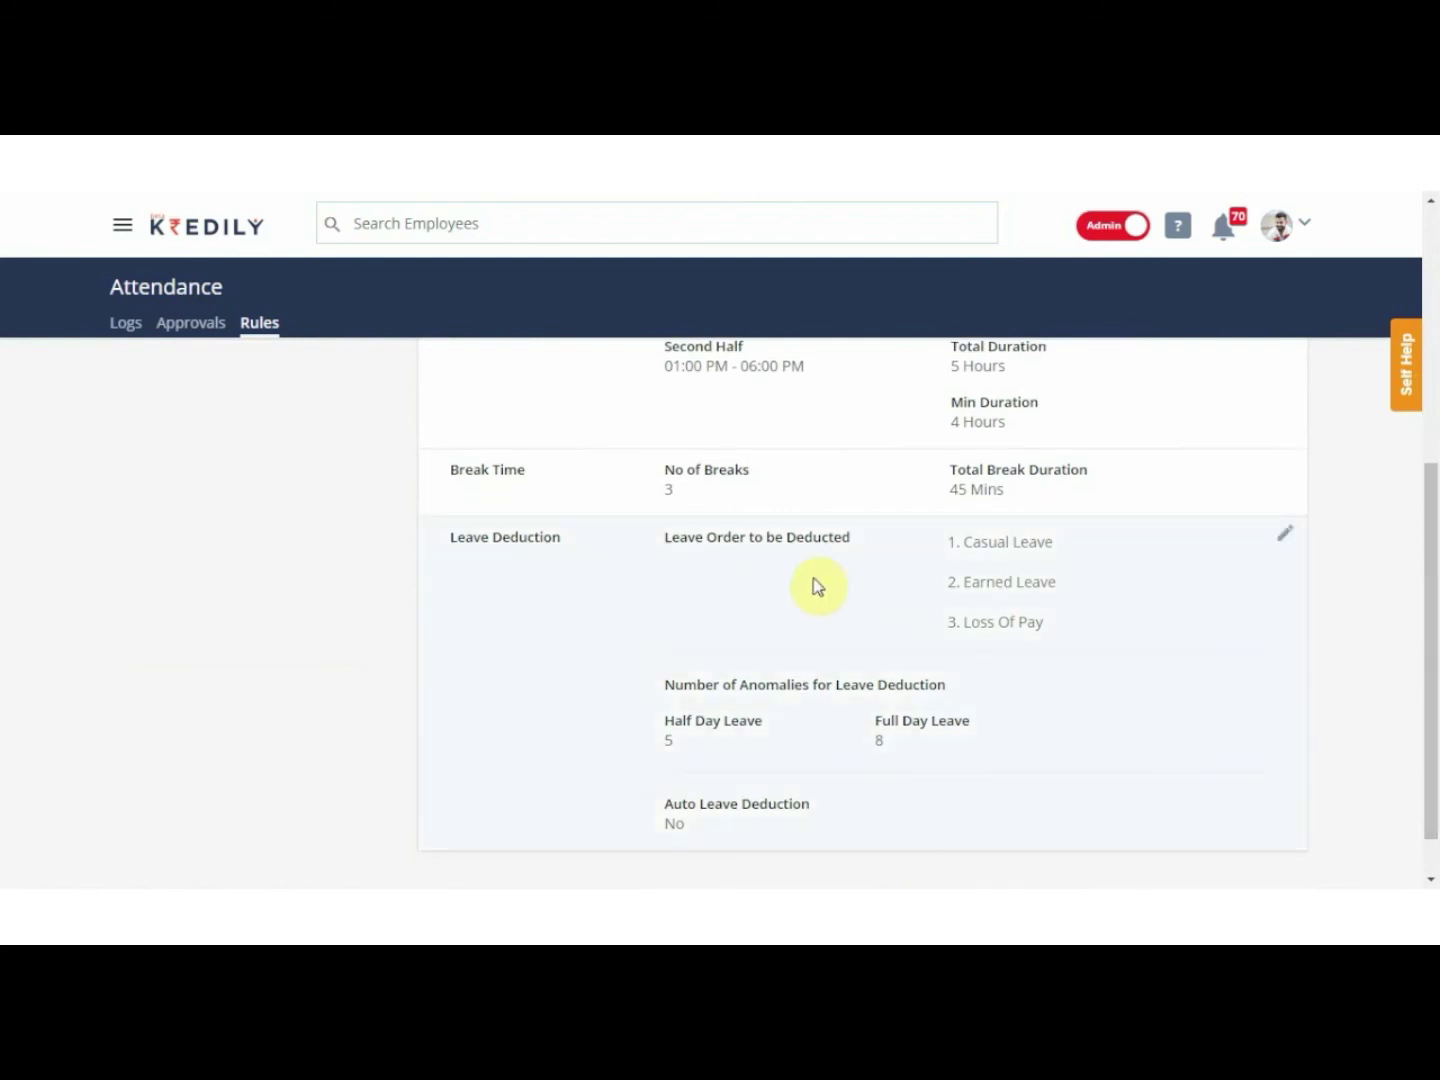
Keep the half-day leave anomaly count at 05 and full-day at 08.
click(1289, 540)
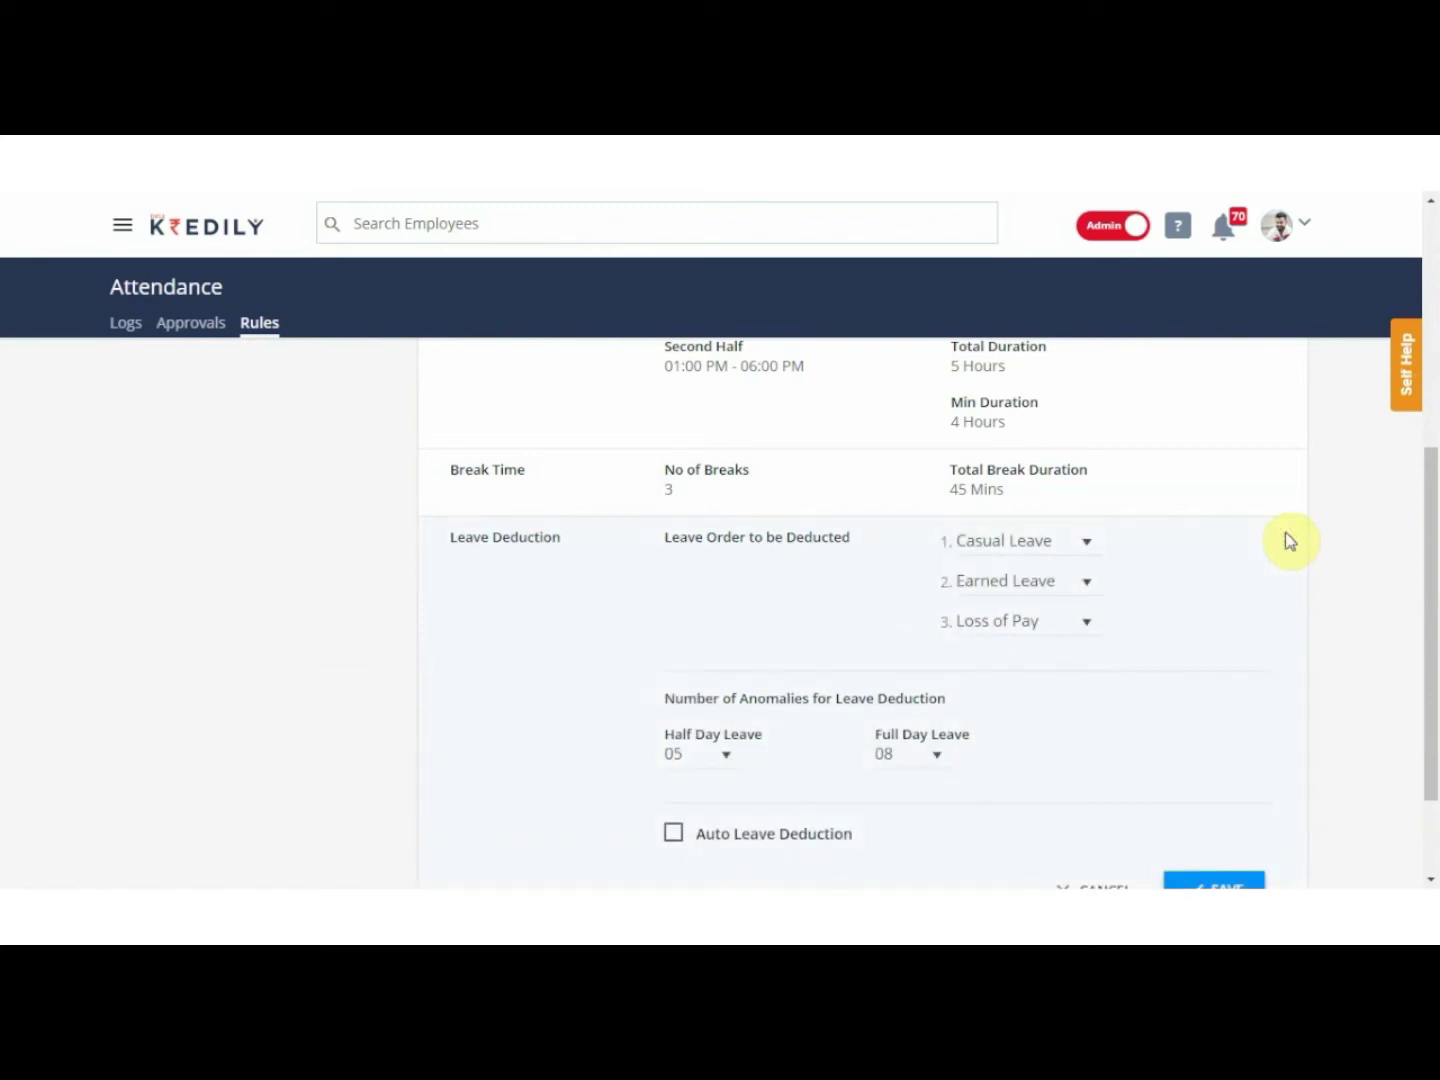
drag(1428, 492, 1432, 530)
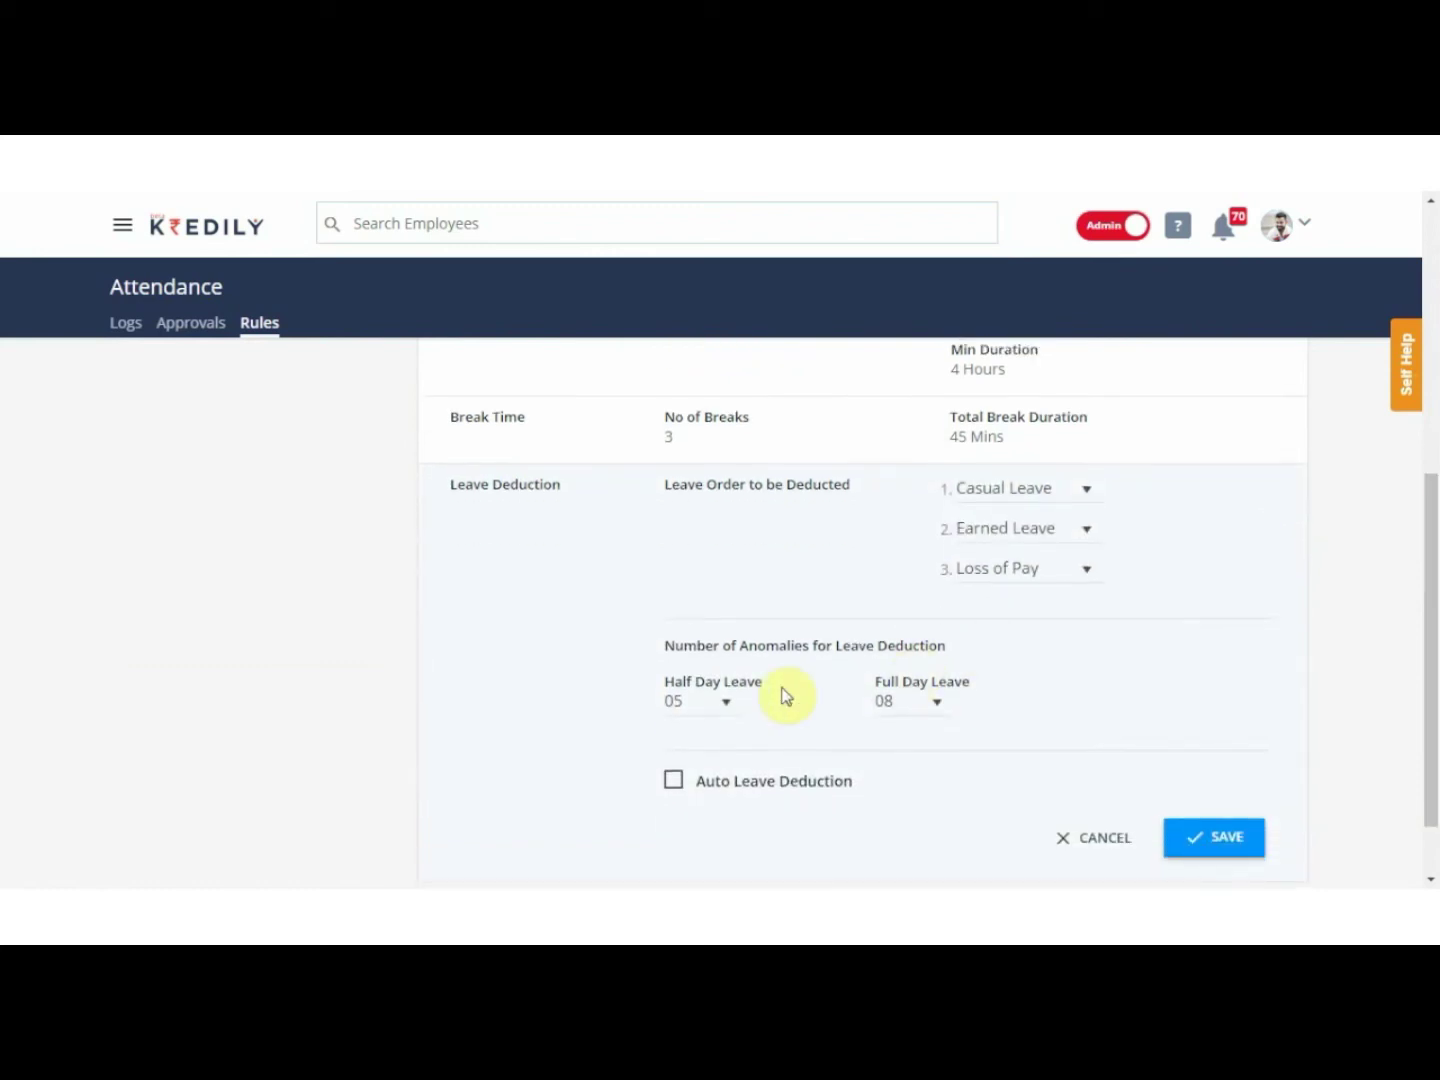
click(727, 705)
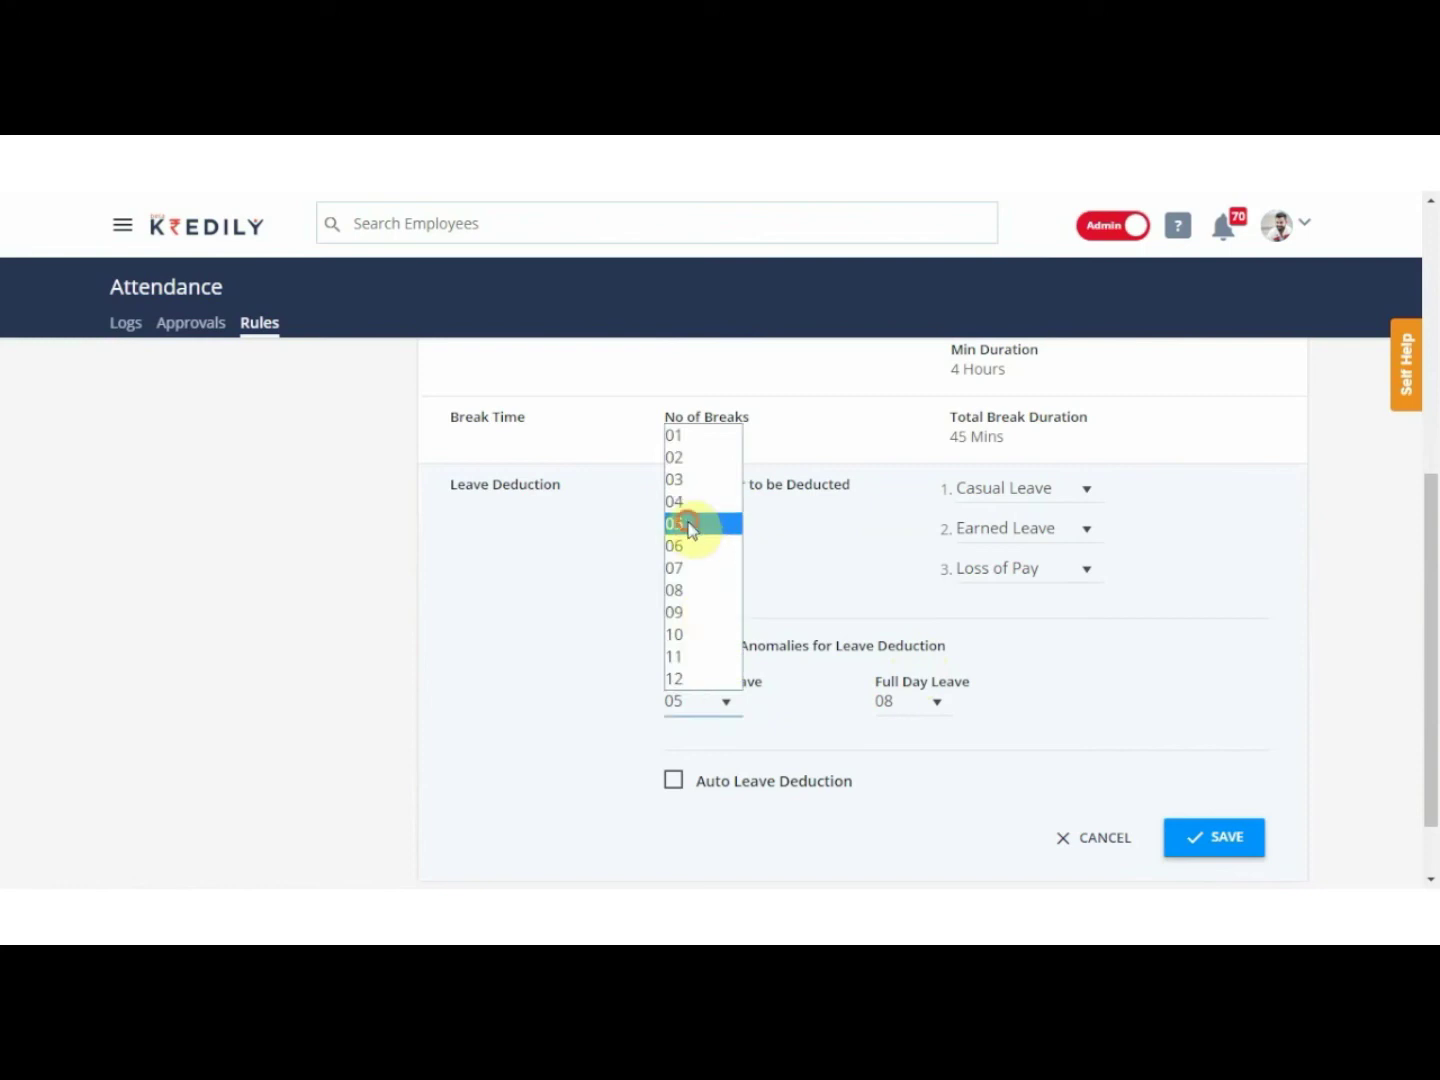
click(690, 527)
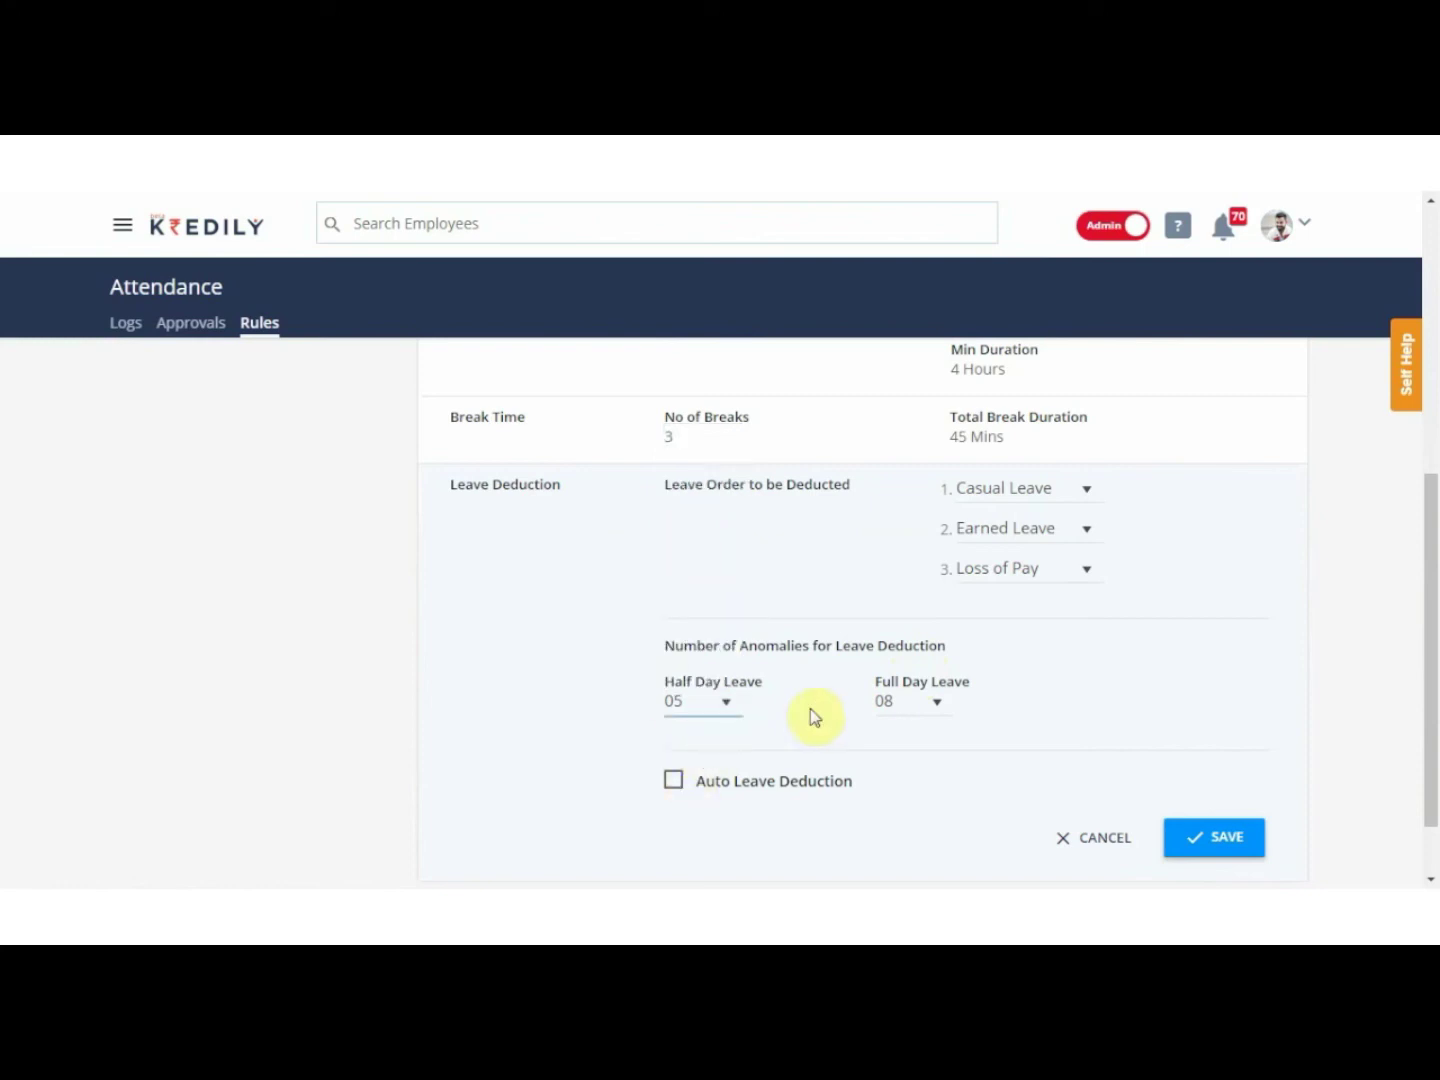
click(903, 710)
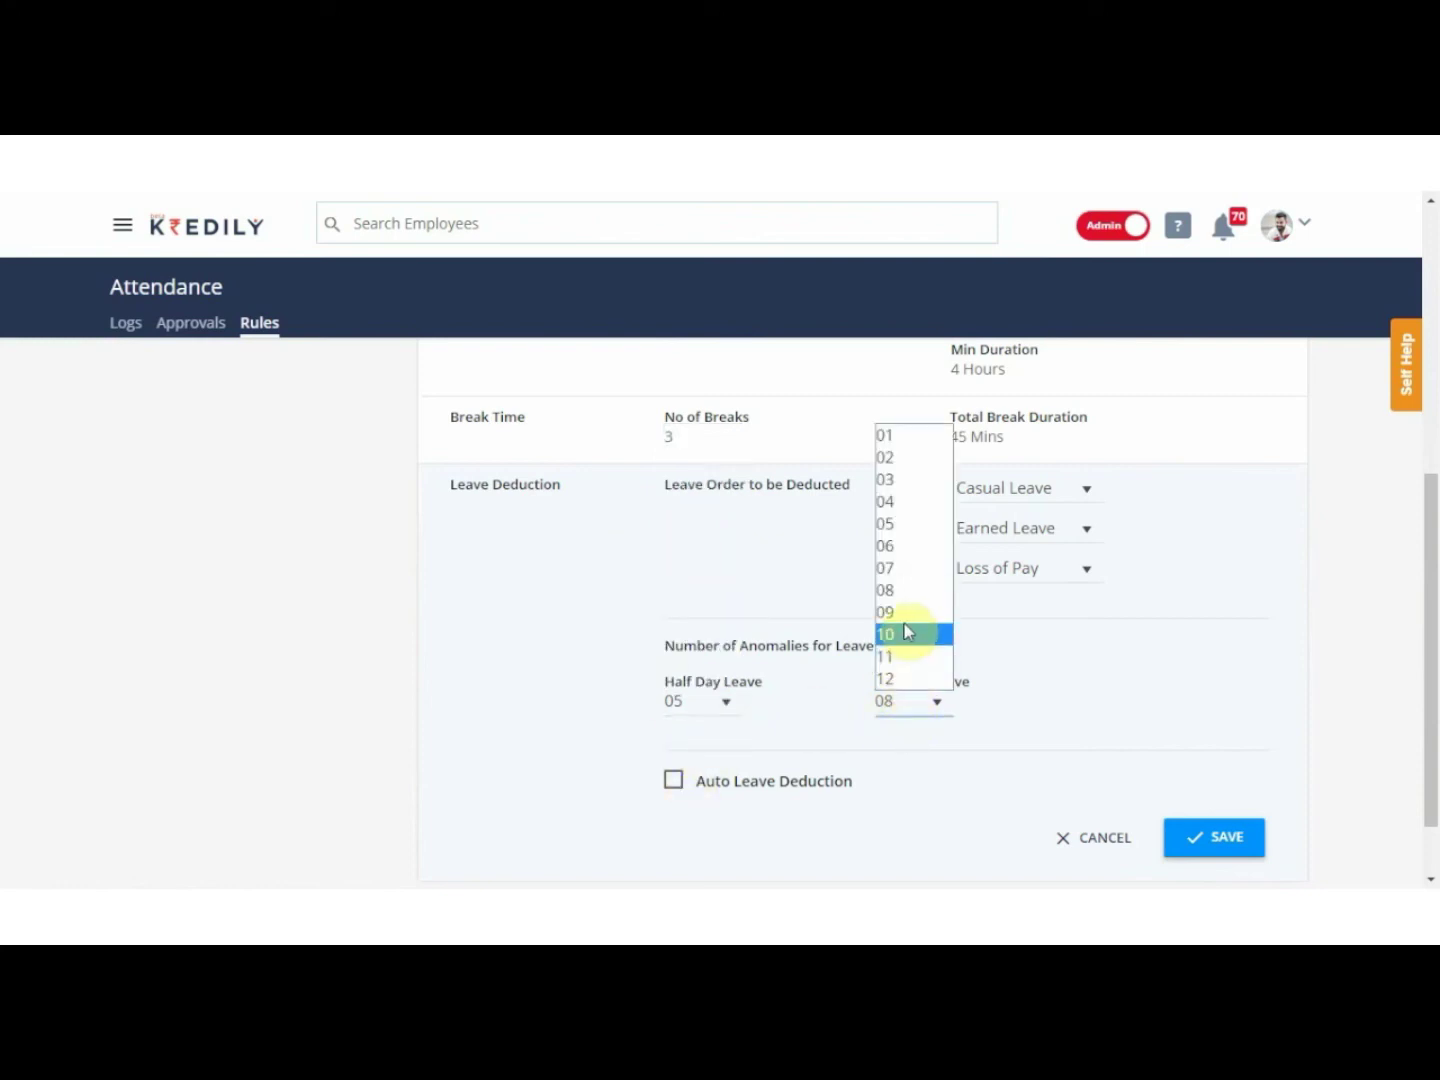
click(911, 596)
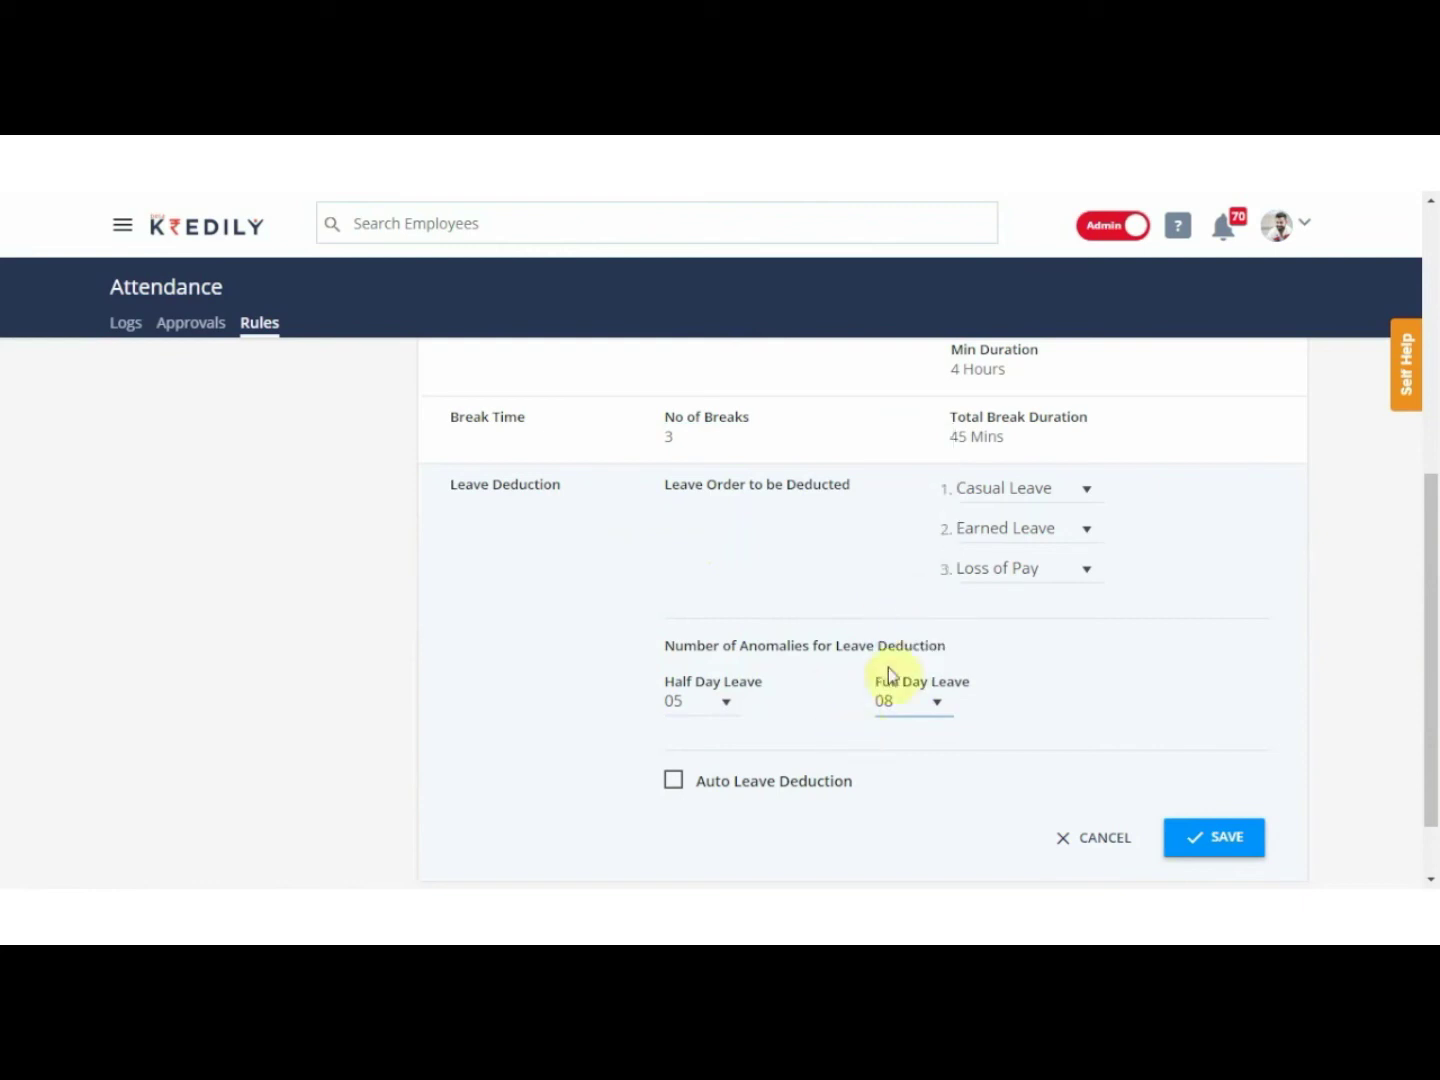
Order deductions Casual, Earned, Loss of Pay, leave auto-deduction off, and save.
click(1086, 492)
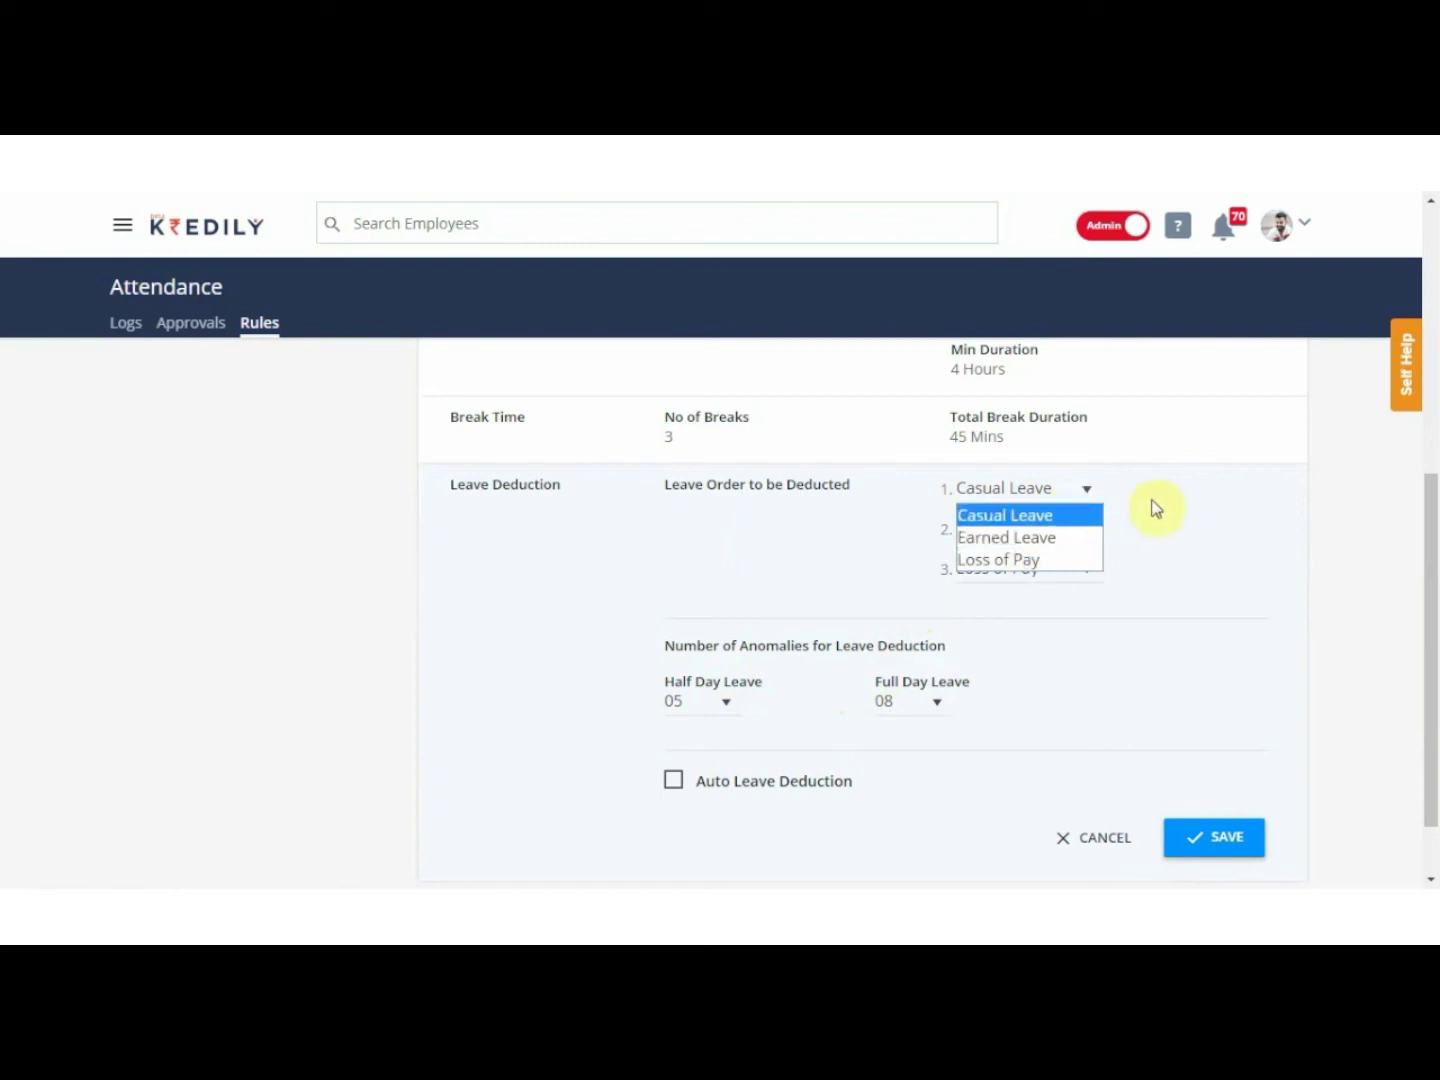
click(1052, 540)
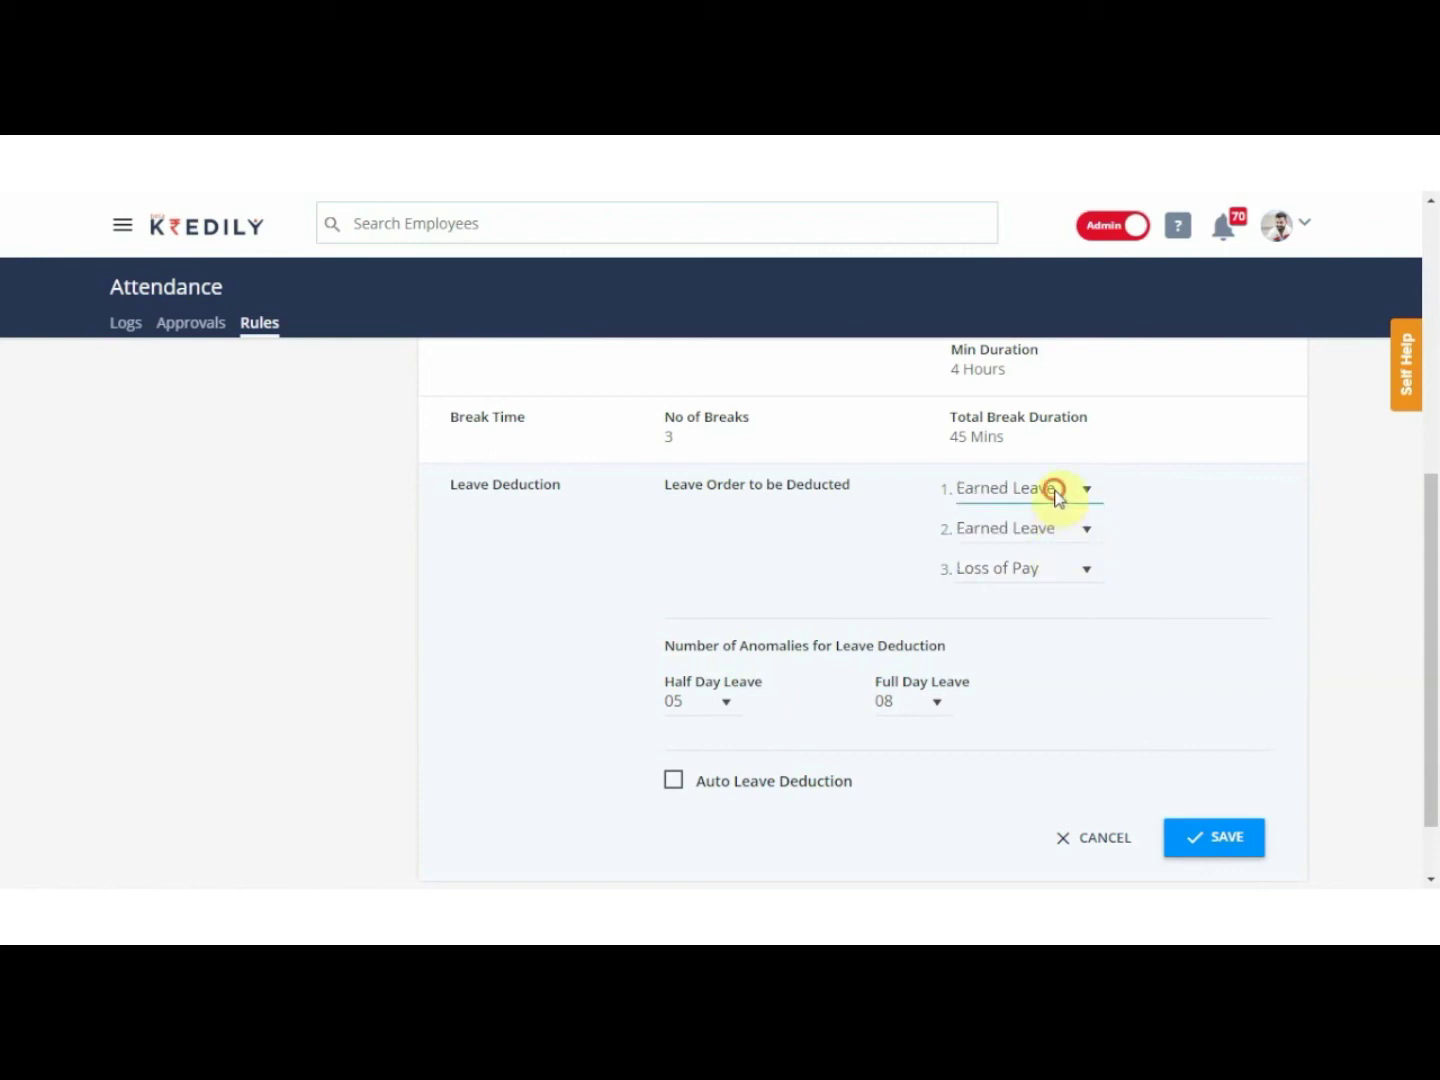
click(1052, 489)
click(1016, 518)
drag(1427, 563, 1427, 580)
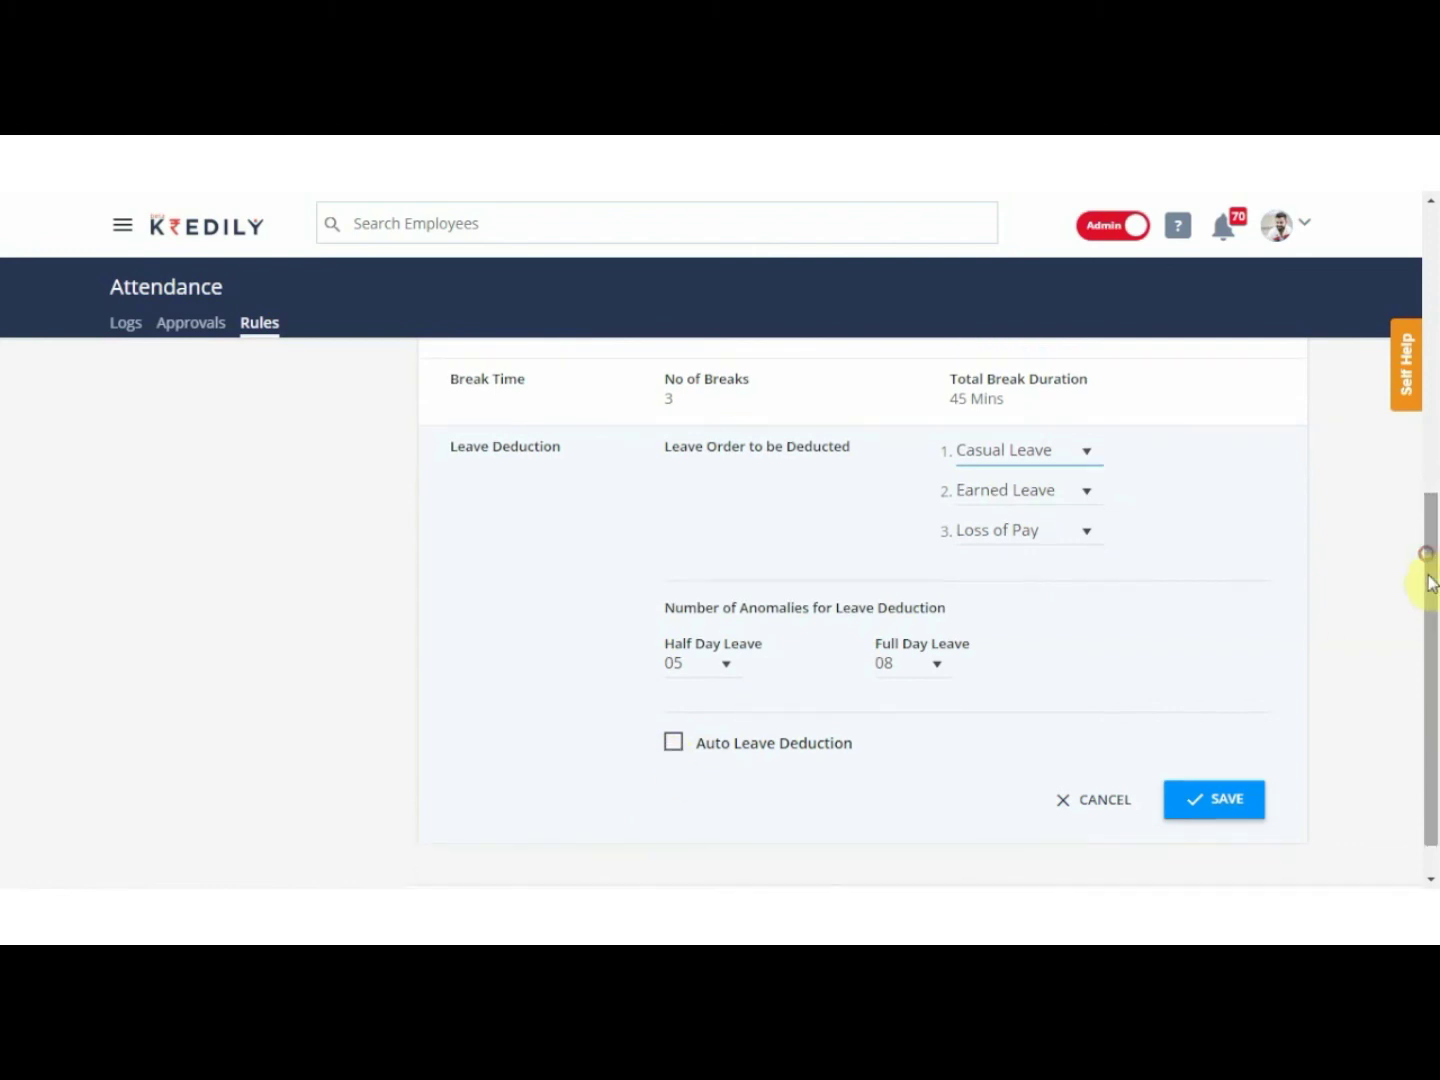
click(671, 737)
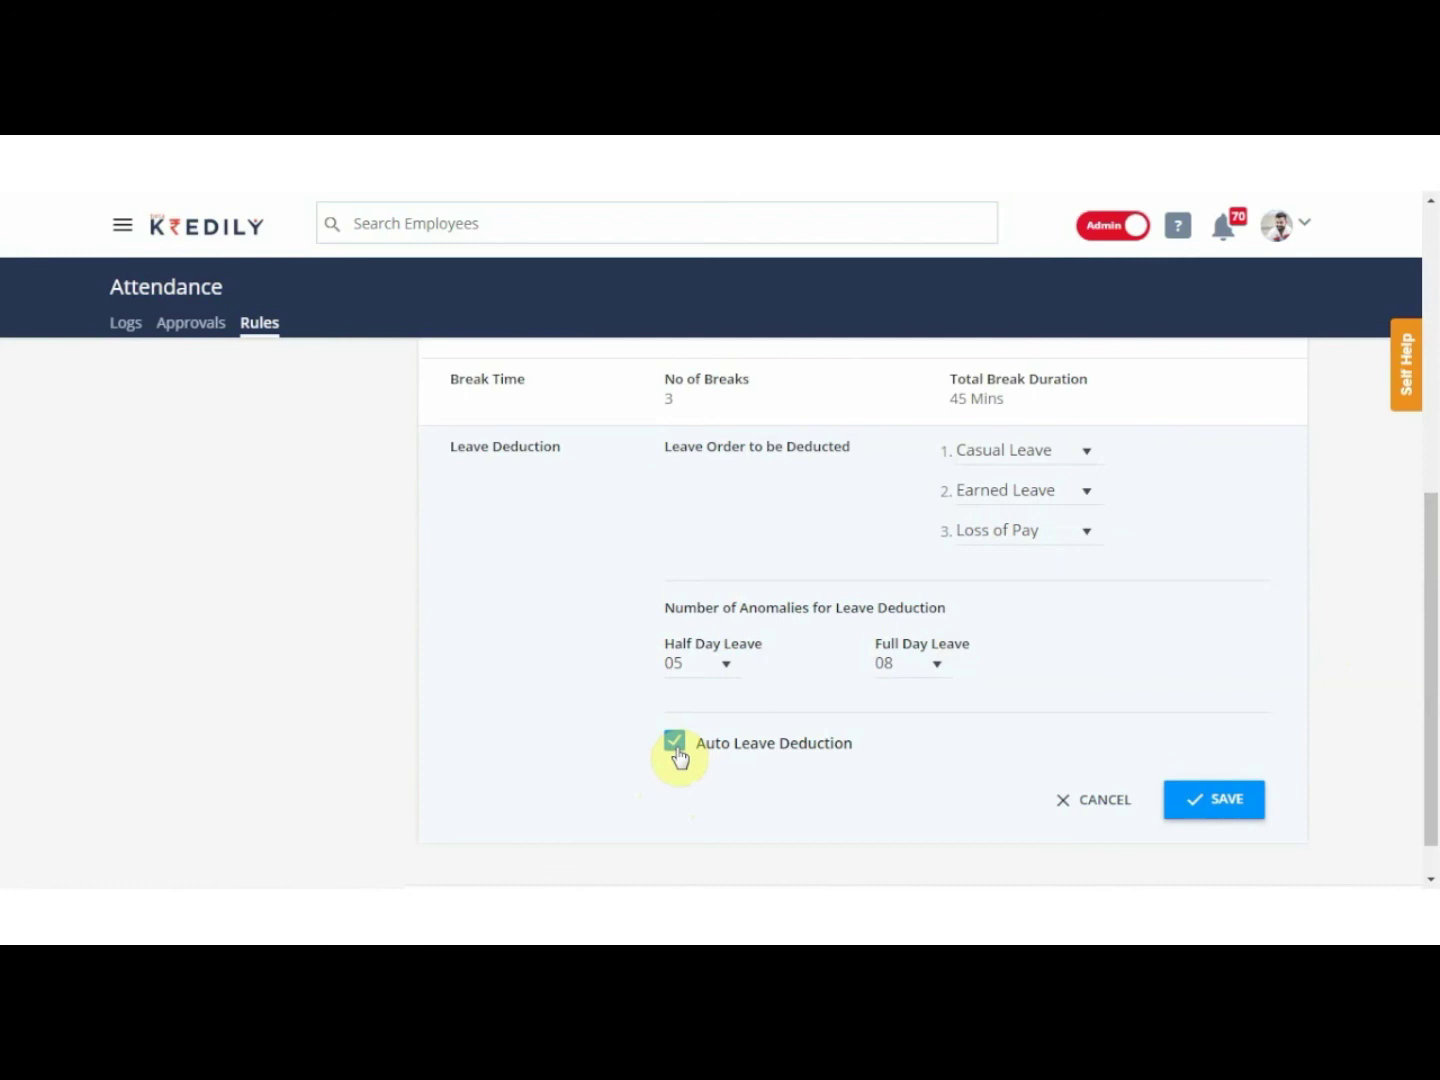
click(676, 750)
click(1191, 822)
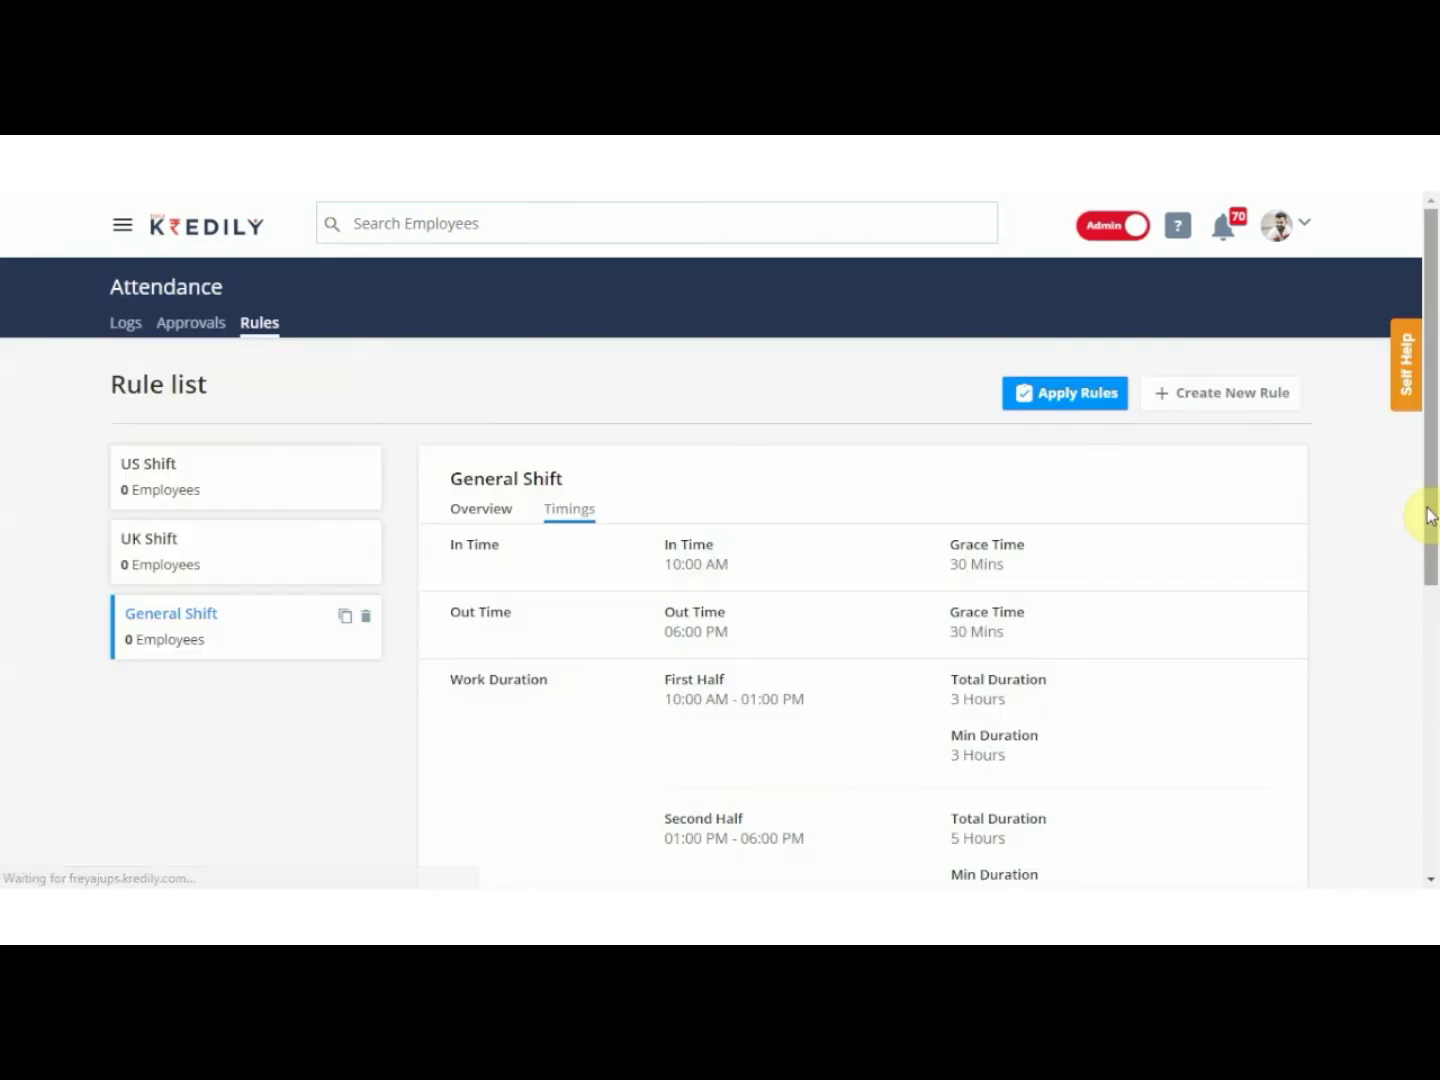
Start assigning General Shift to employees, trying a few selections before clearing them all.
click(179, 581)
click(171, 619)
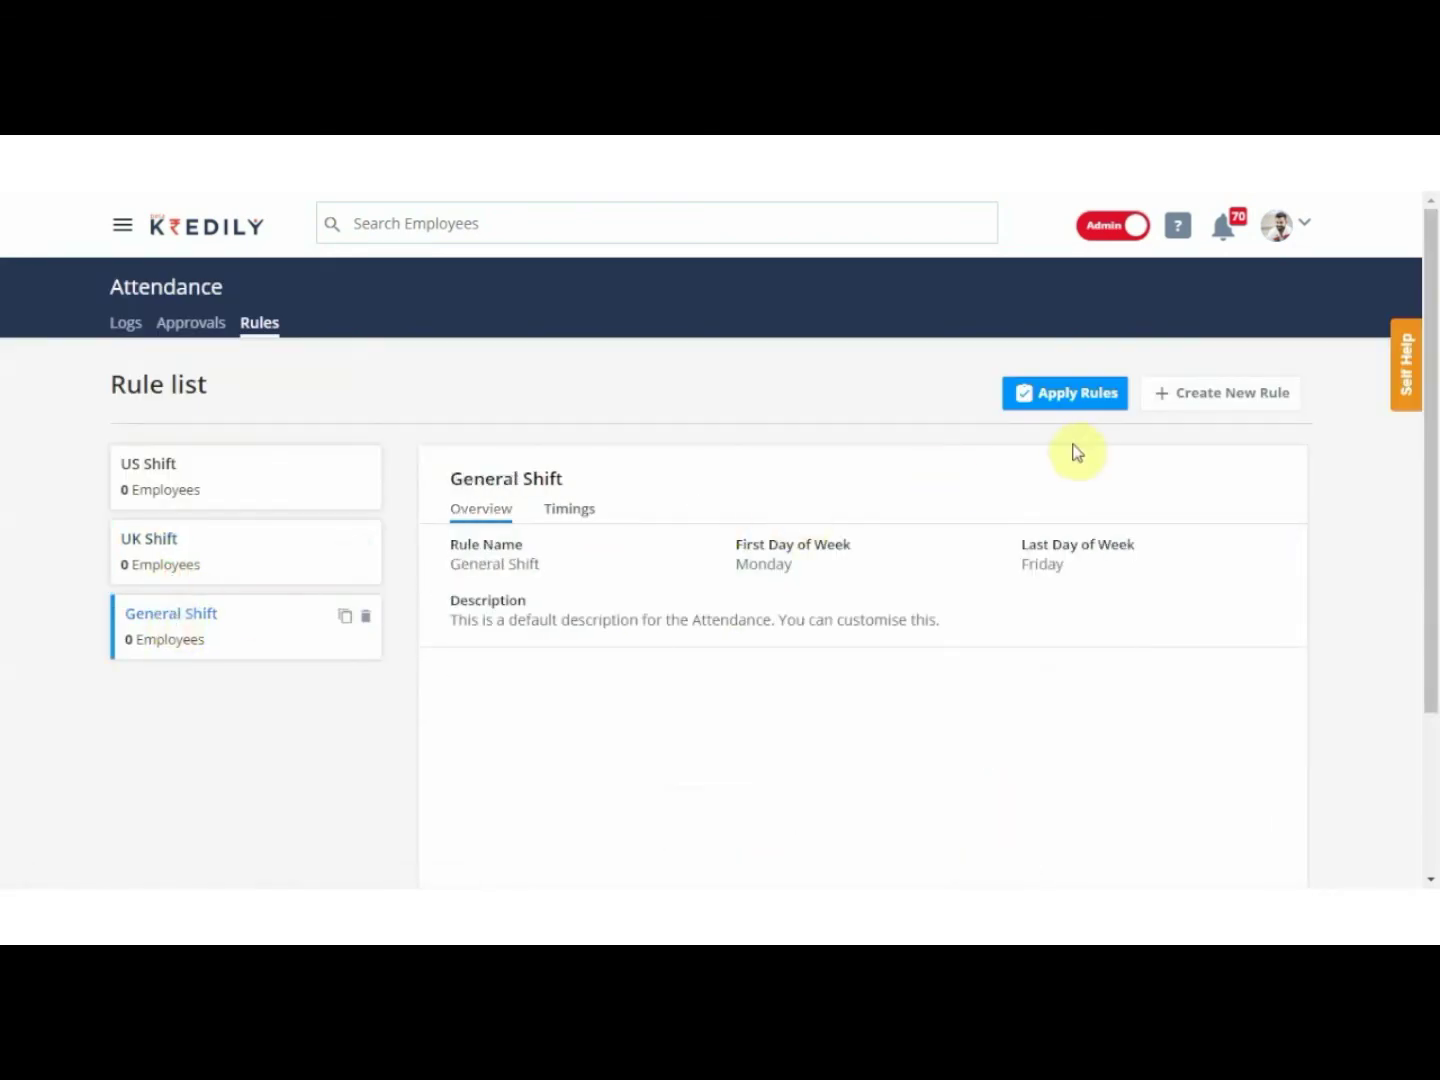
click(1063, 398)
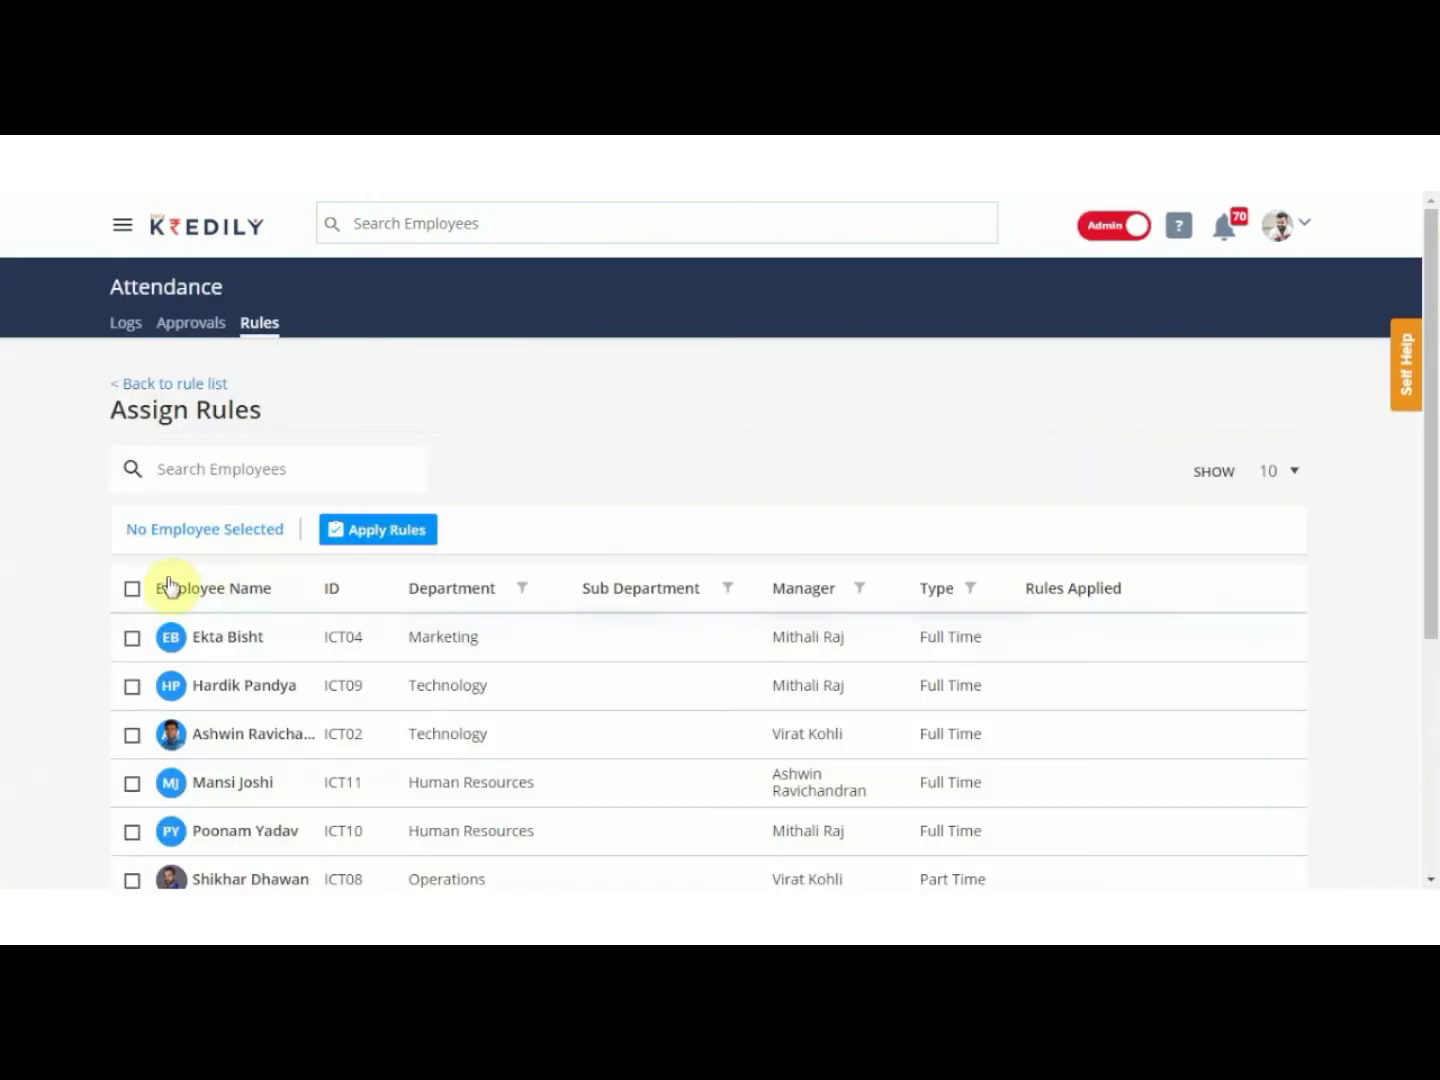
click(131, 637)
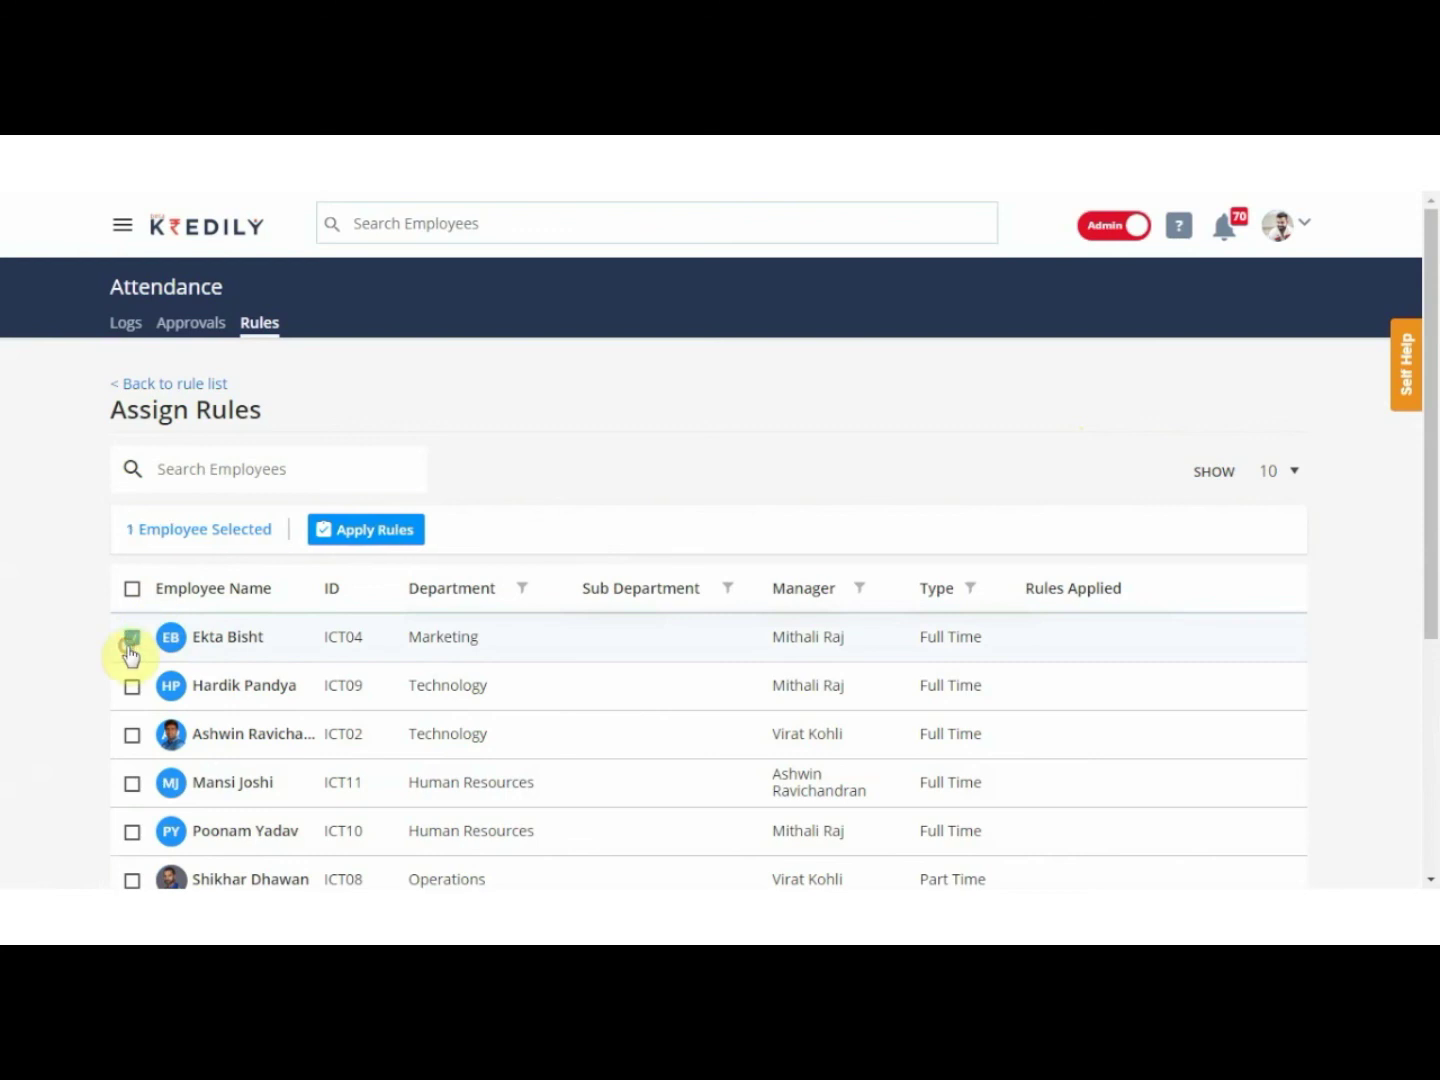
click(131, 686)
click(132, 734)
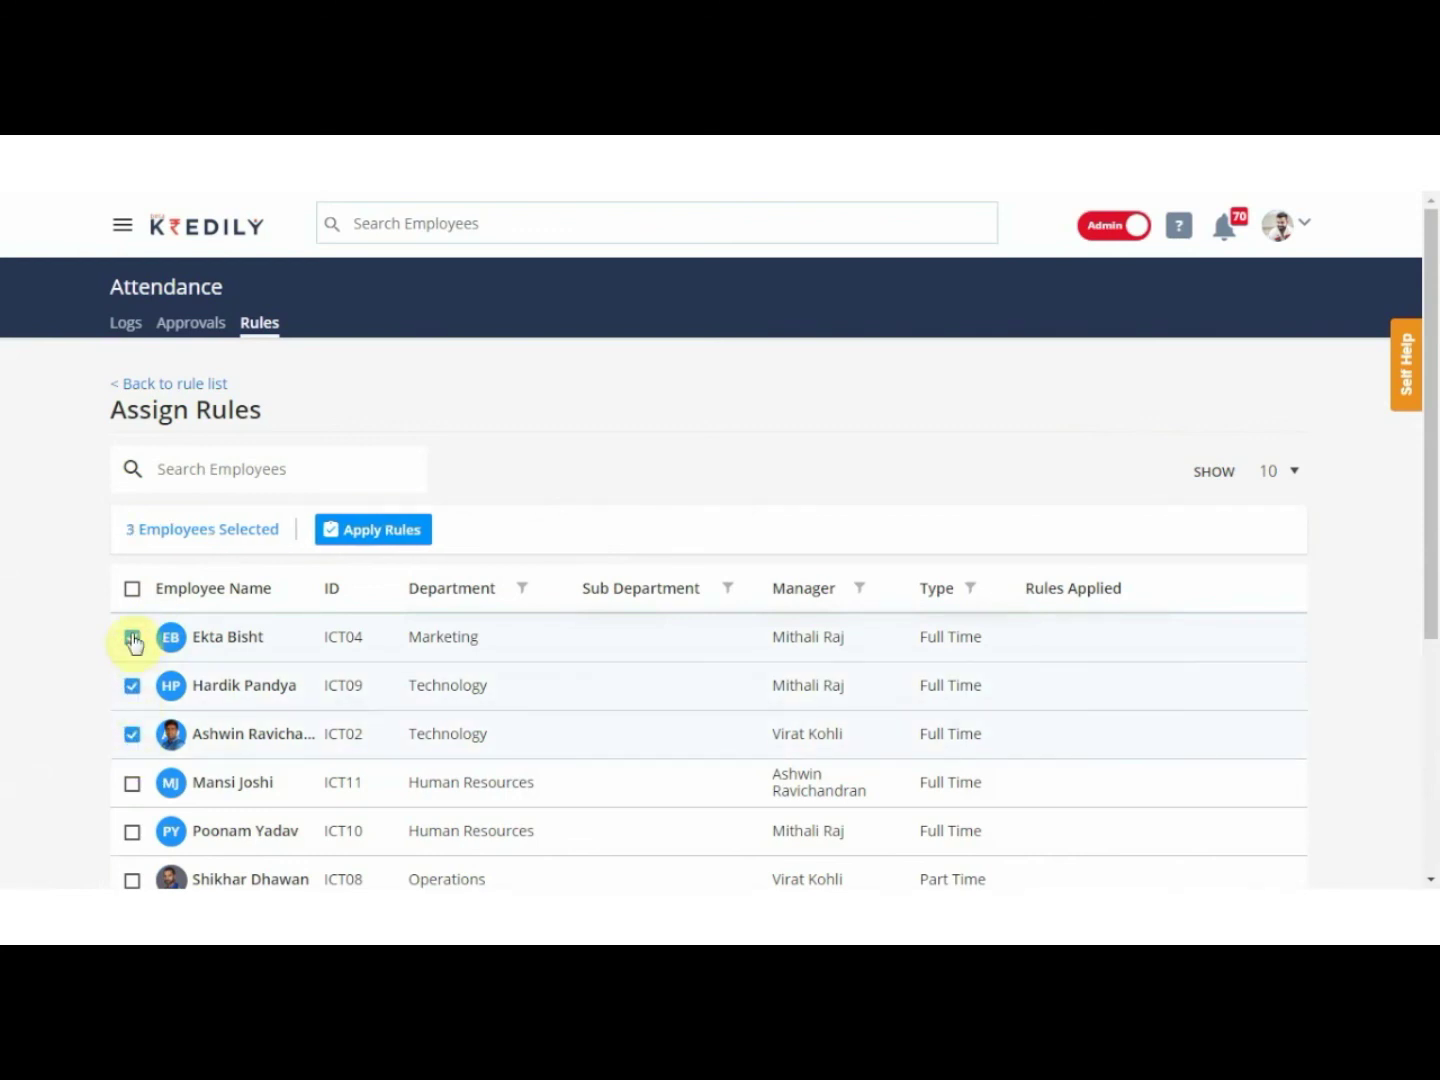
click(131, 590)
click(132, 594)
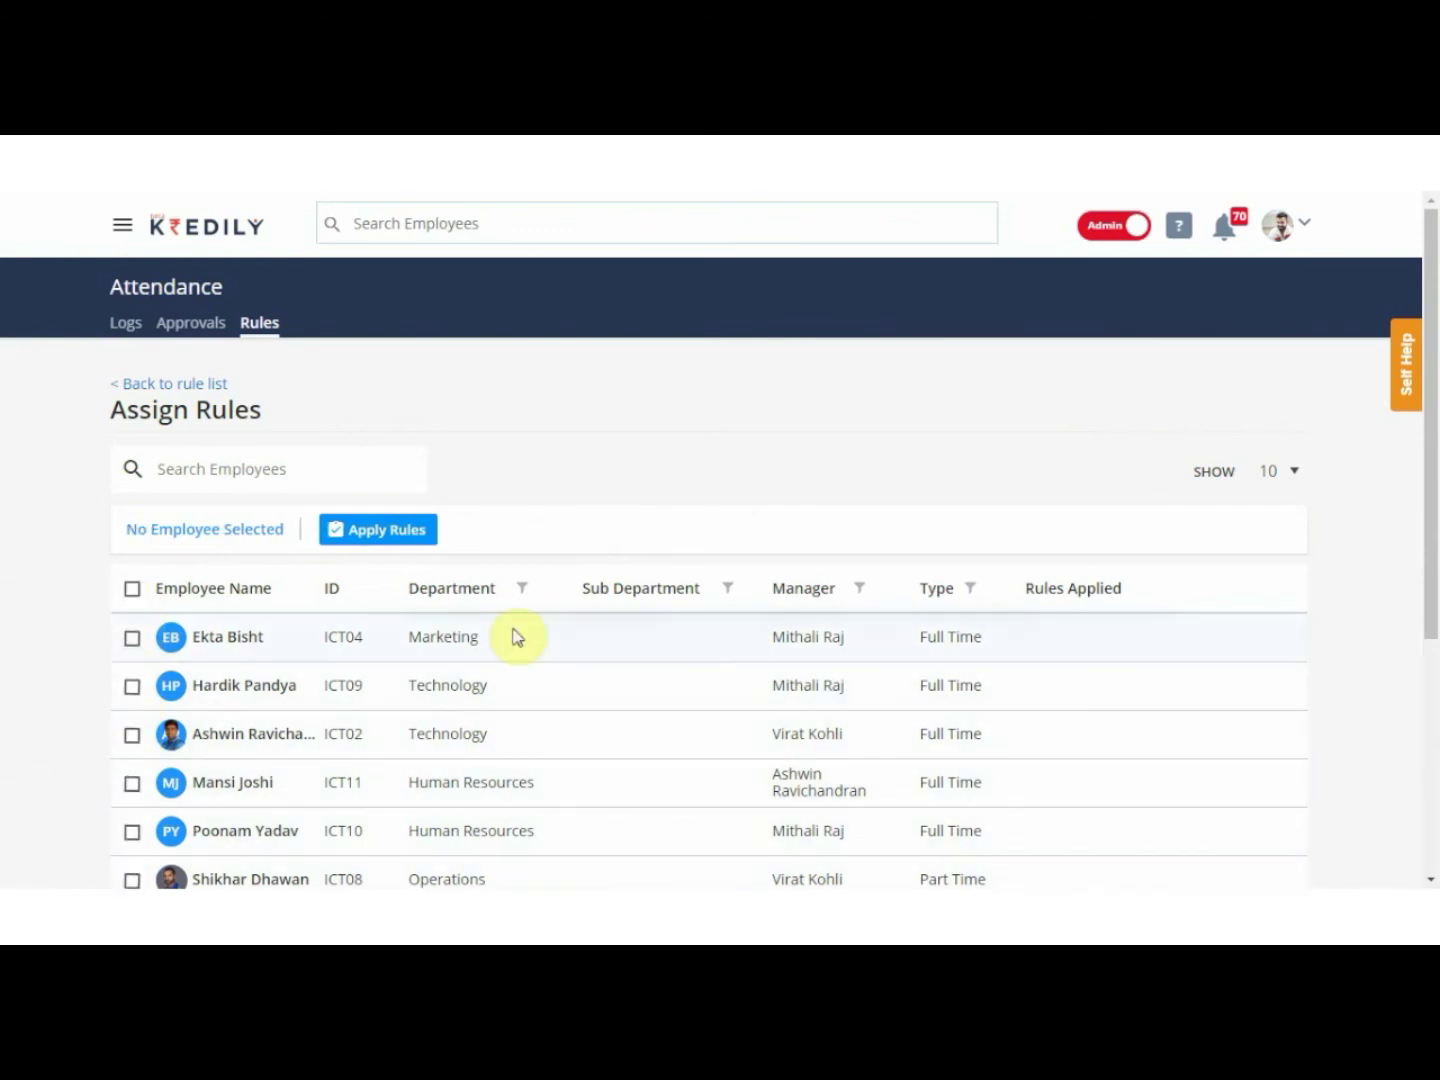
Filter to the Technology department, select all four employees, and apply General Shift.
click(519, 590)
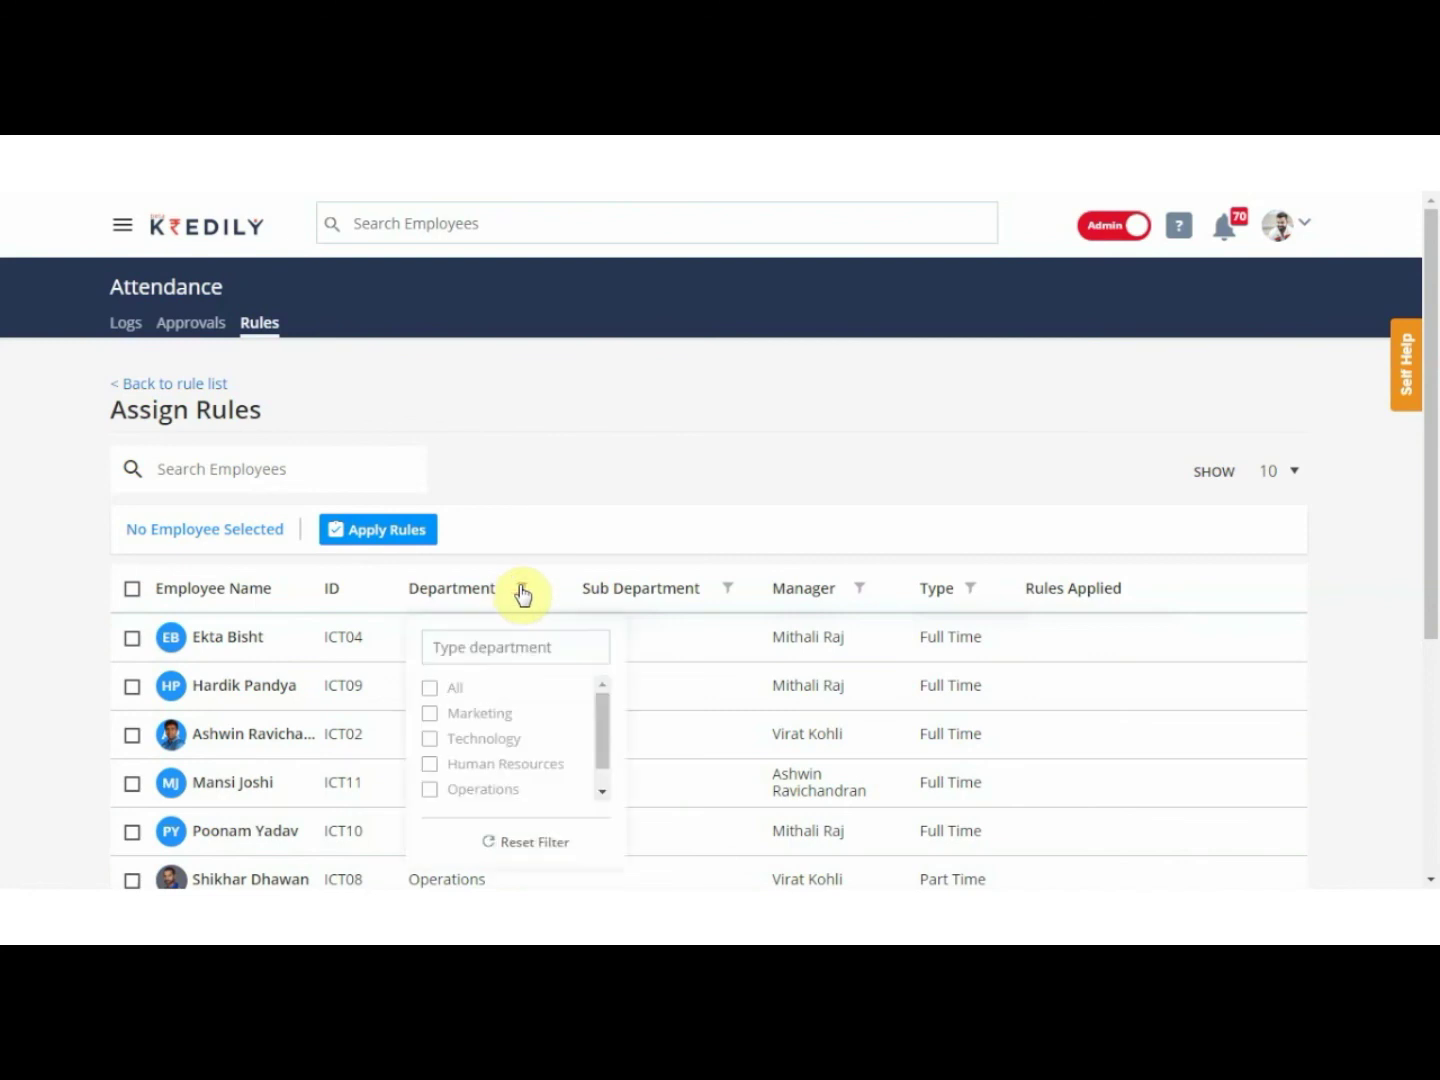
click(492, 738)
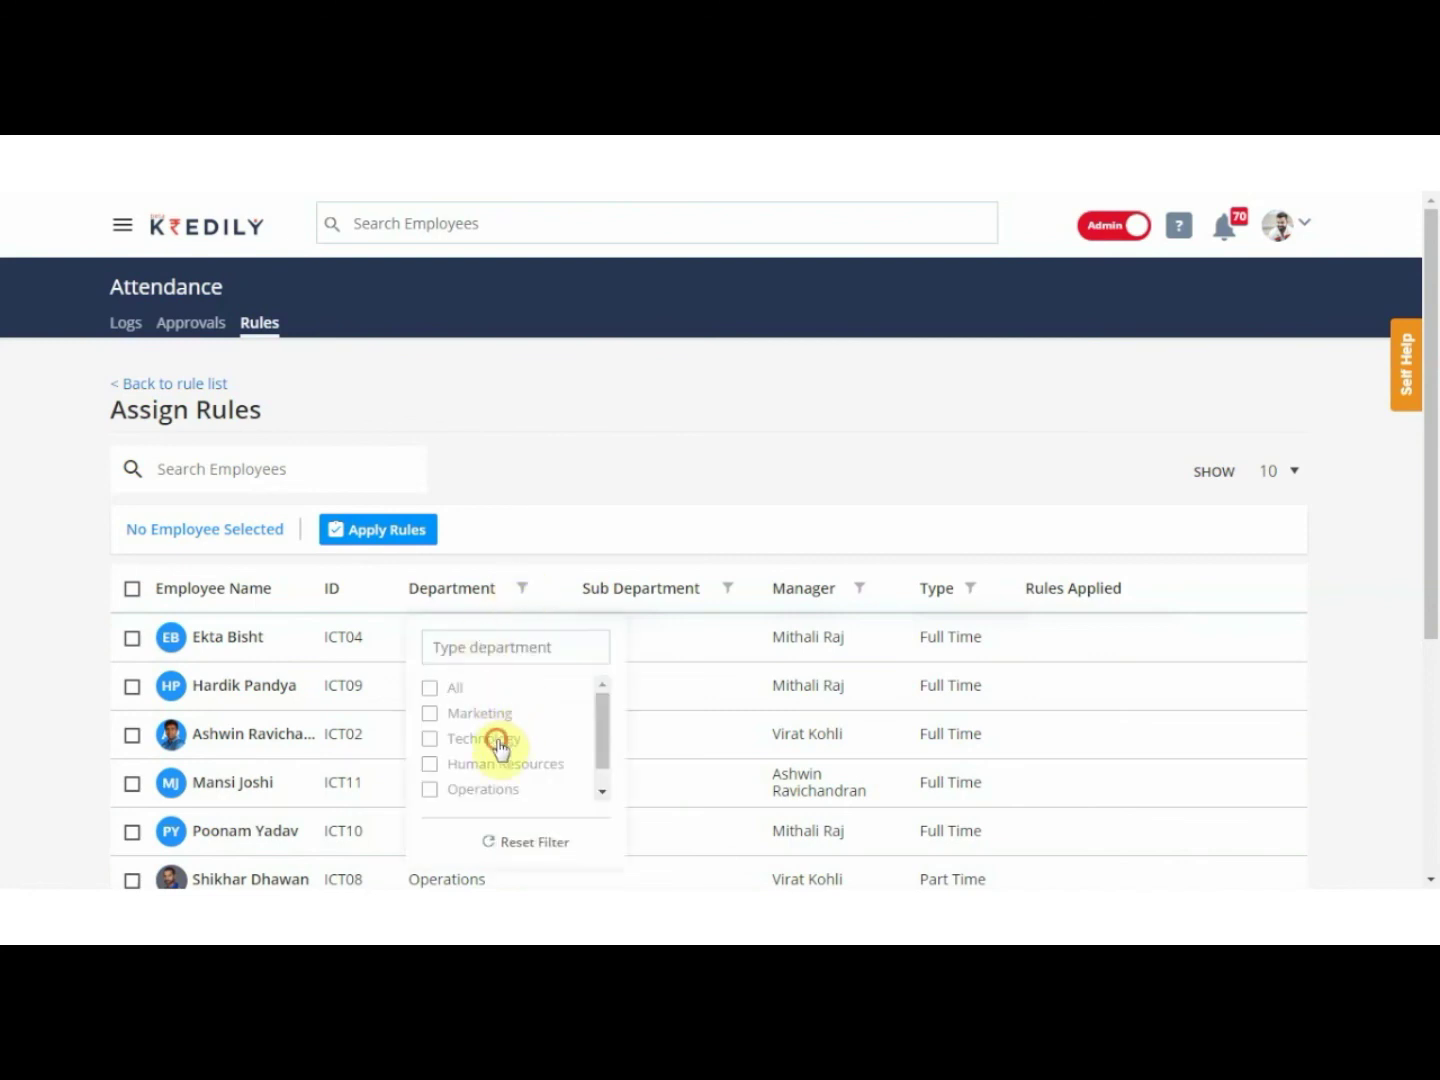
click(132, 590)
click(342, 540)
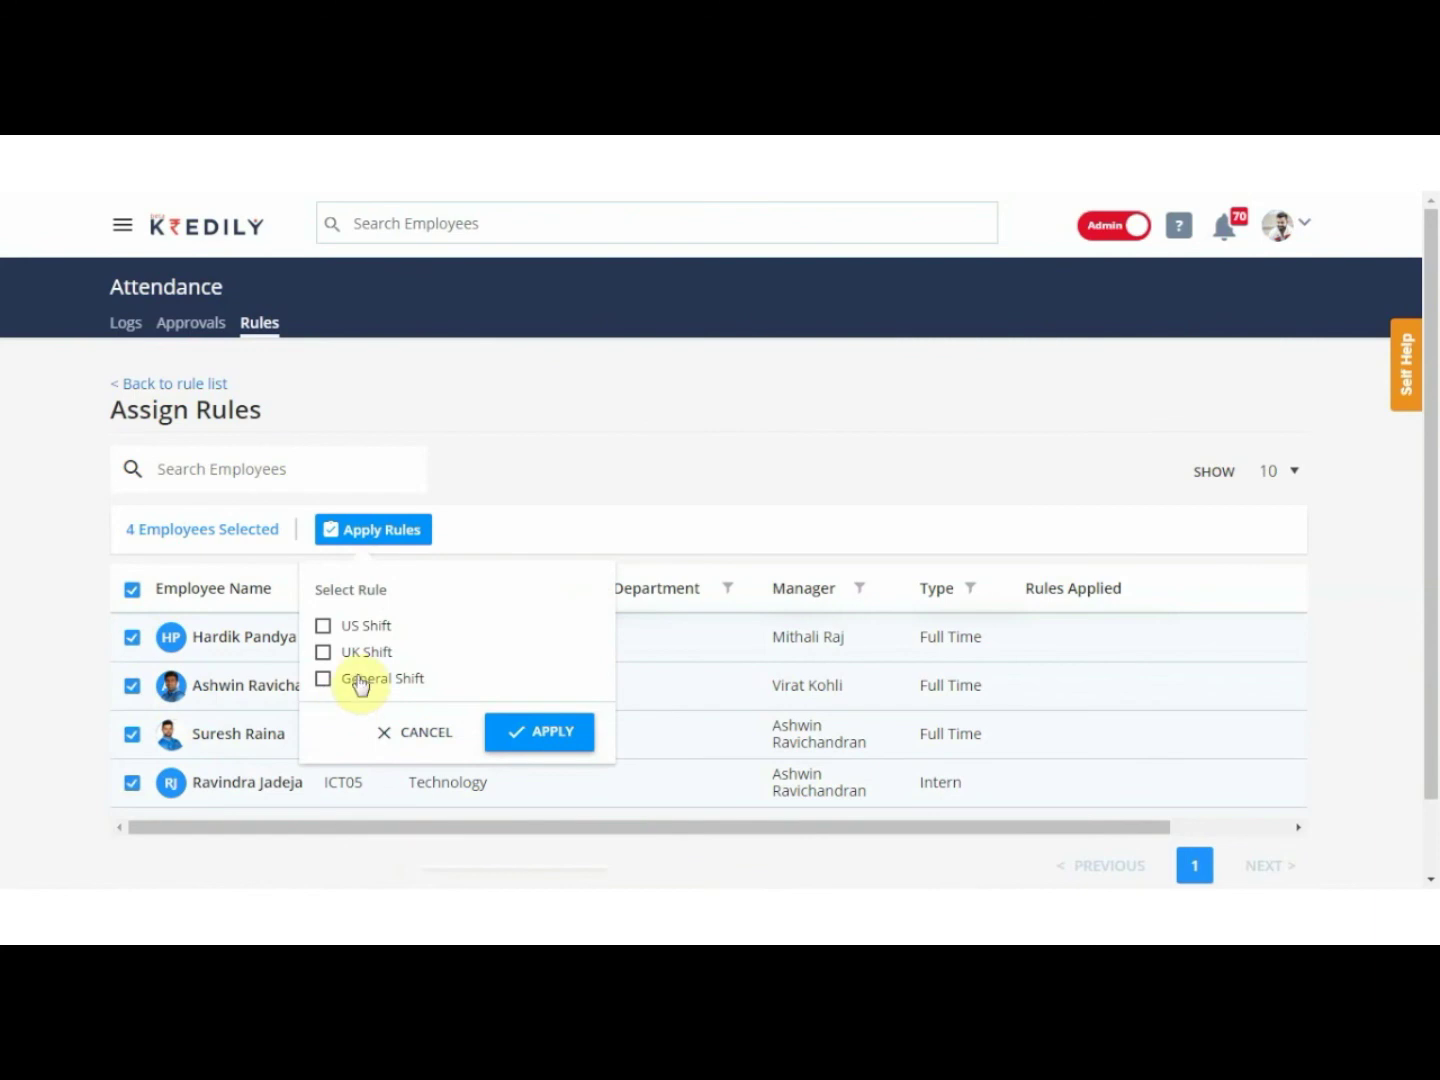
click(361, 683)
click(537, 733)
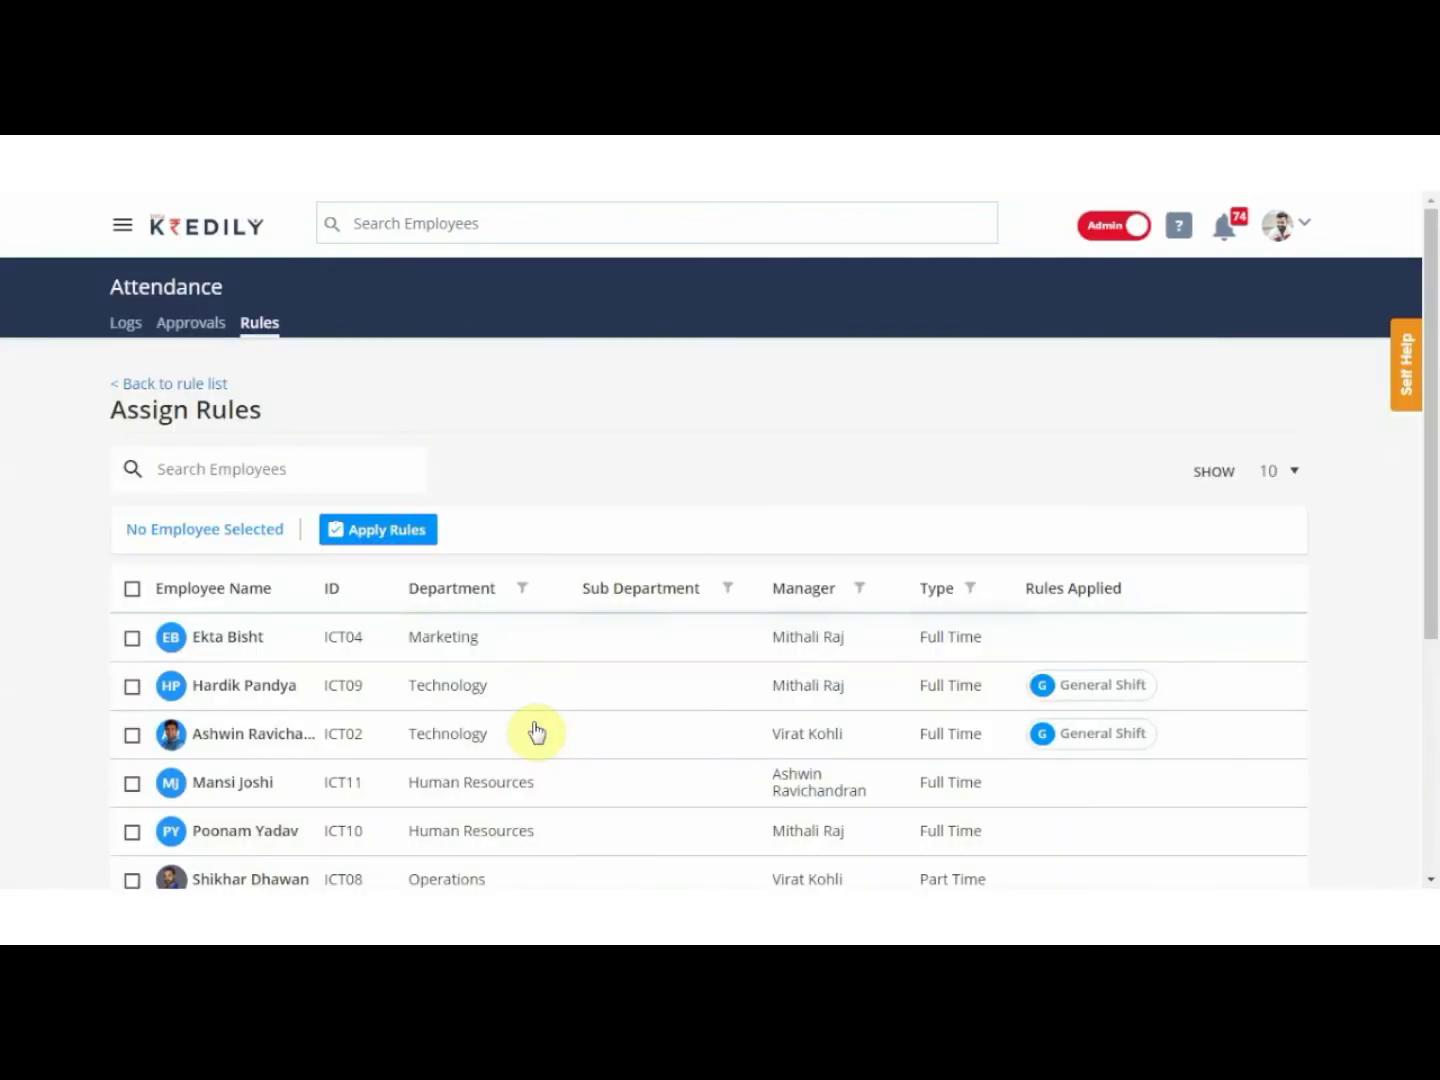
Check the notifications for the rule assignments, then return to the home dashboard.
click(1234, 226)
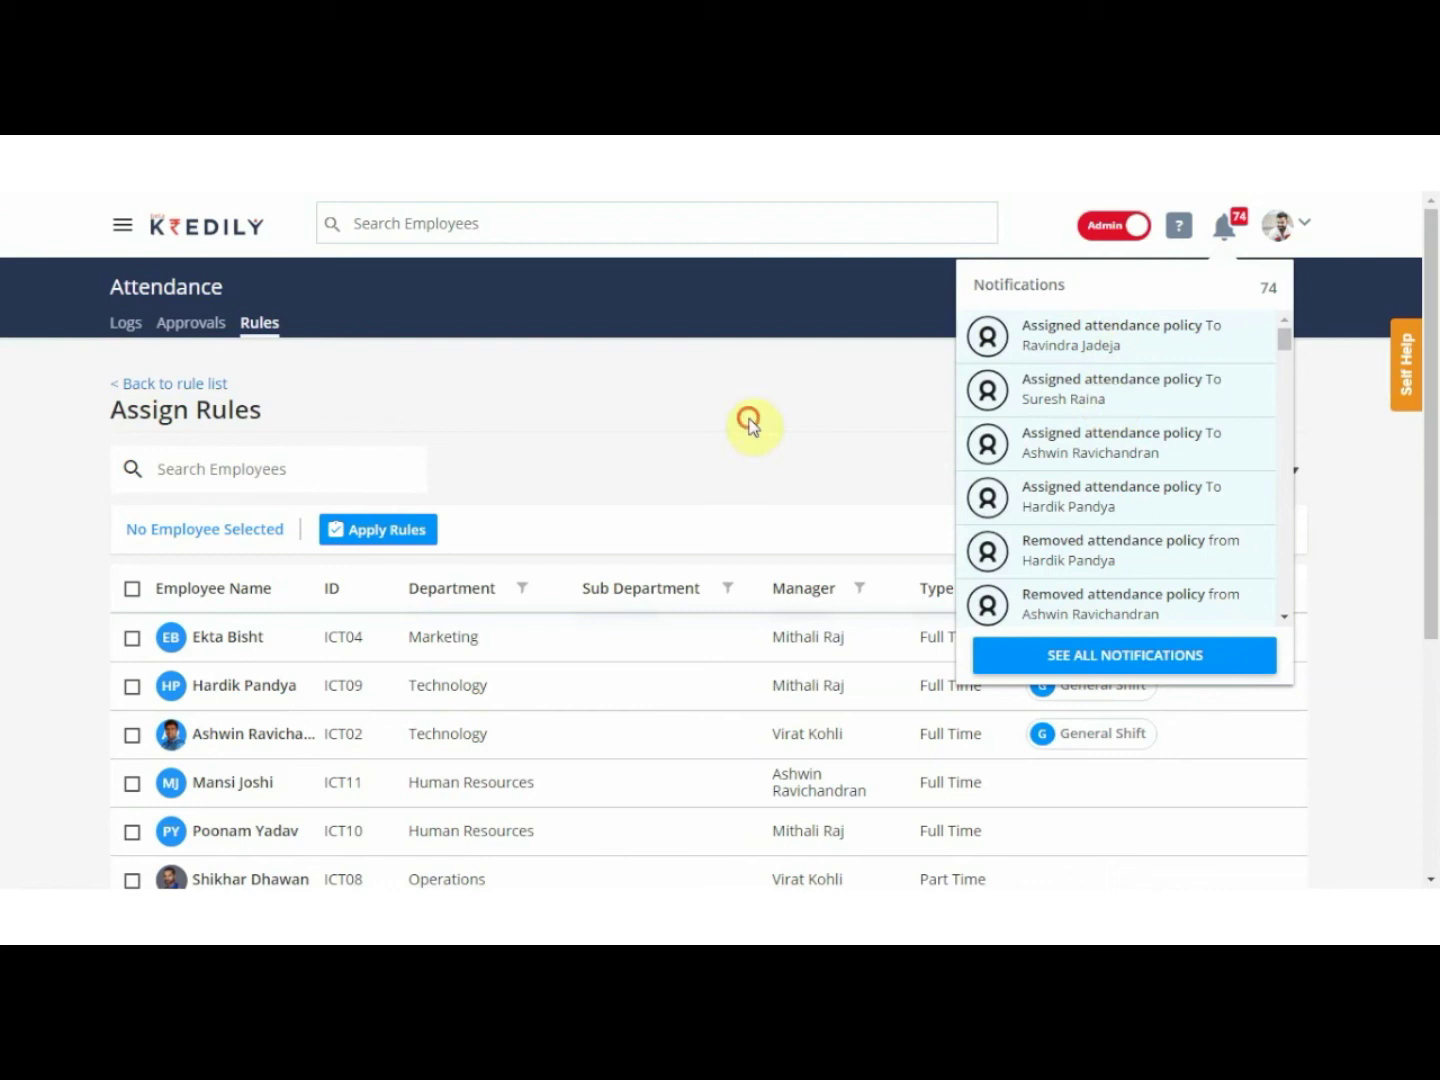
click(1228, 230)
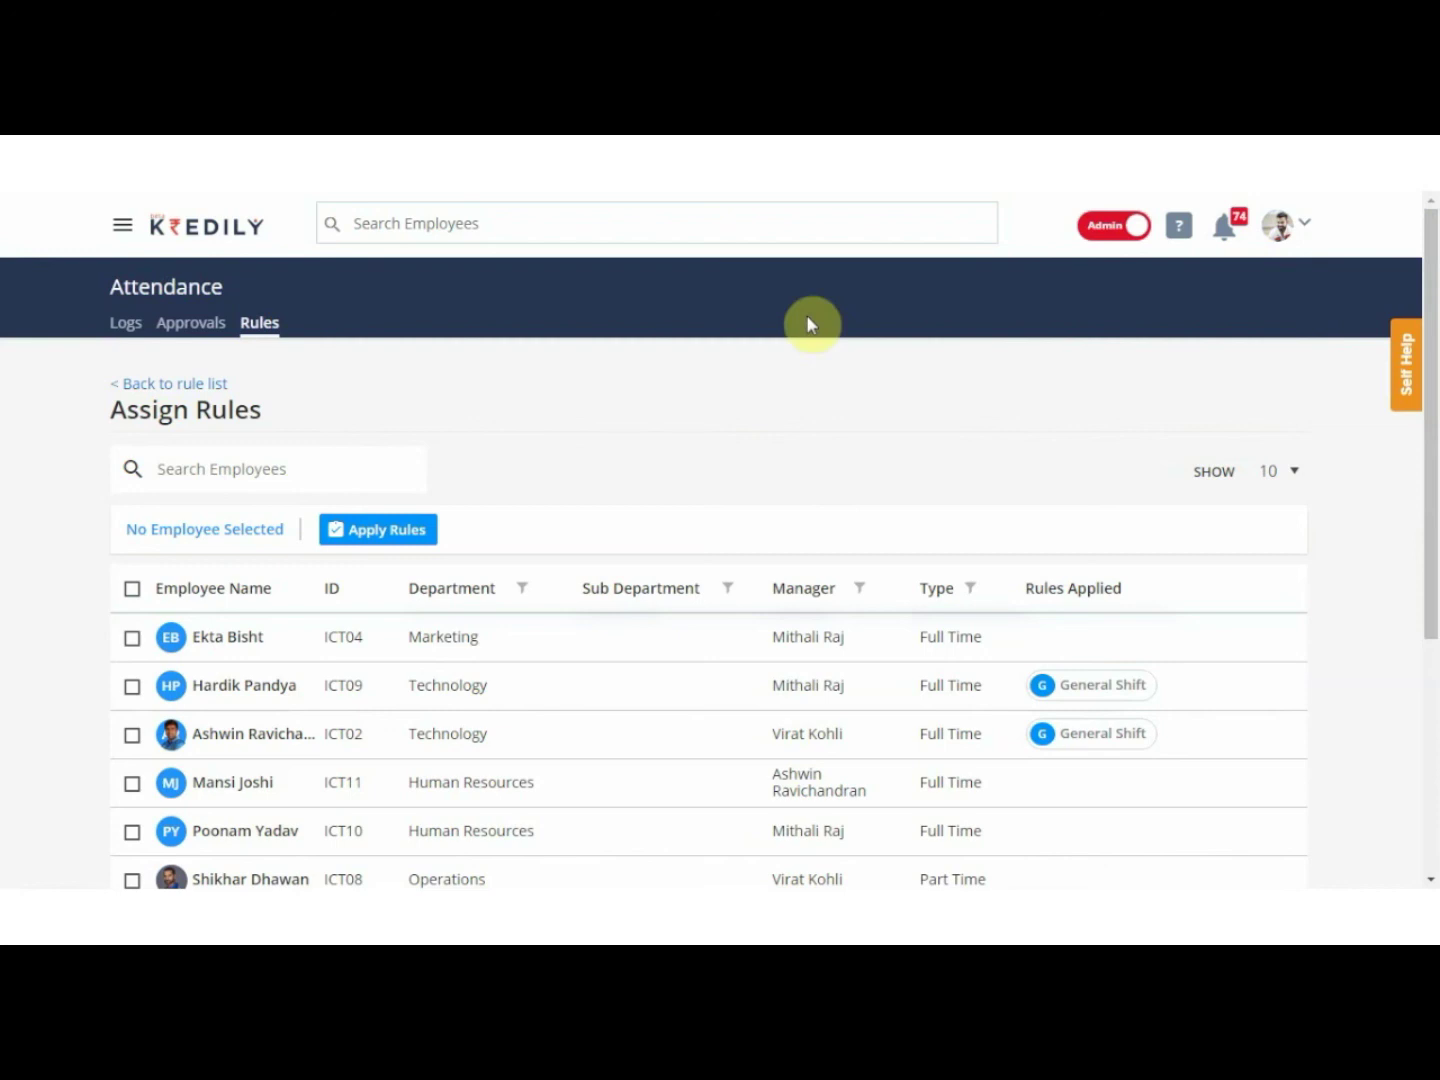
click(197, 222)
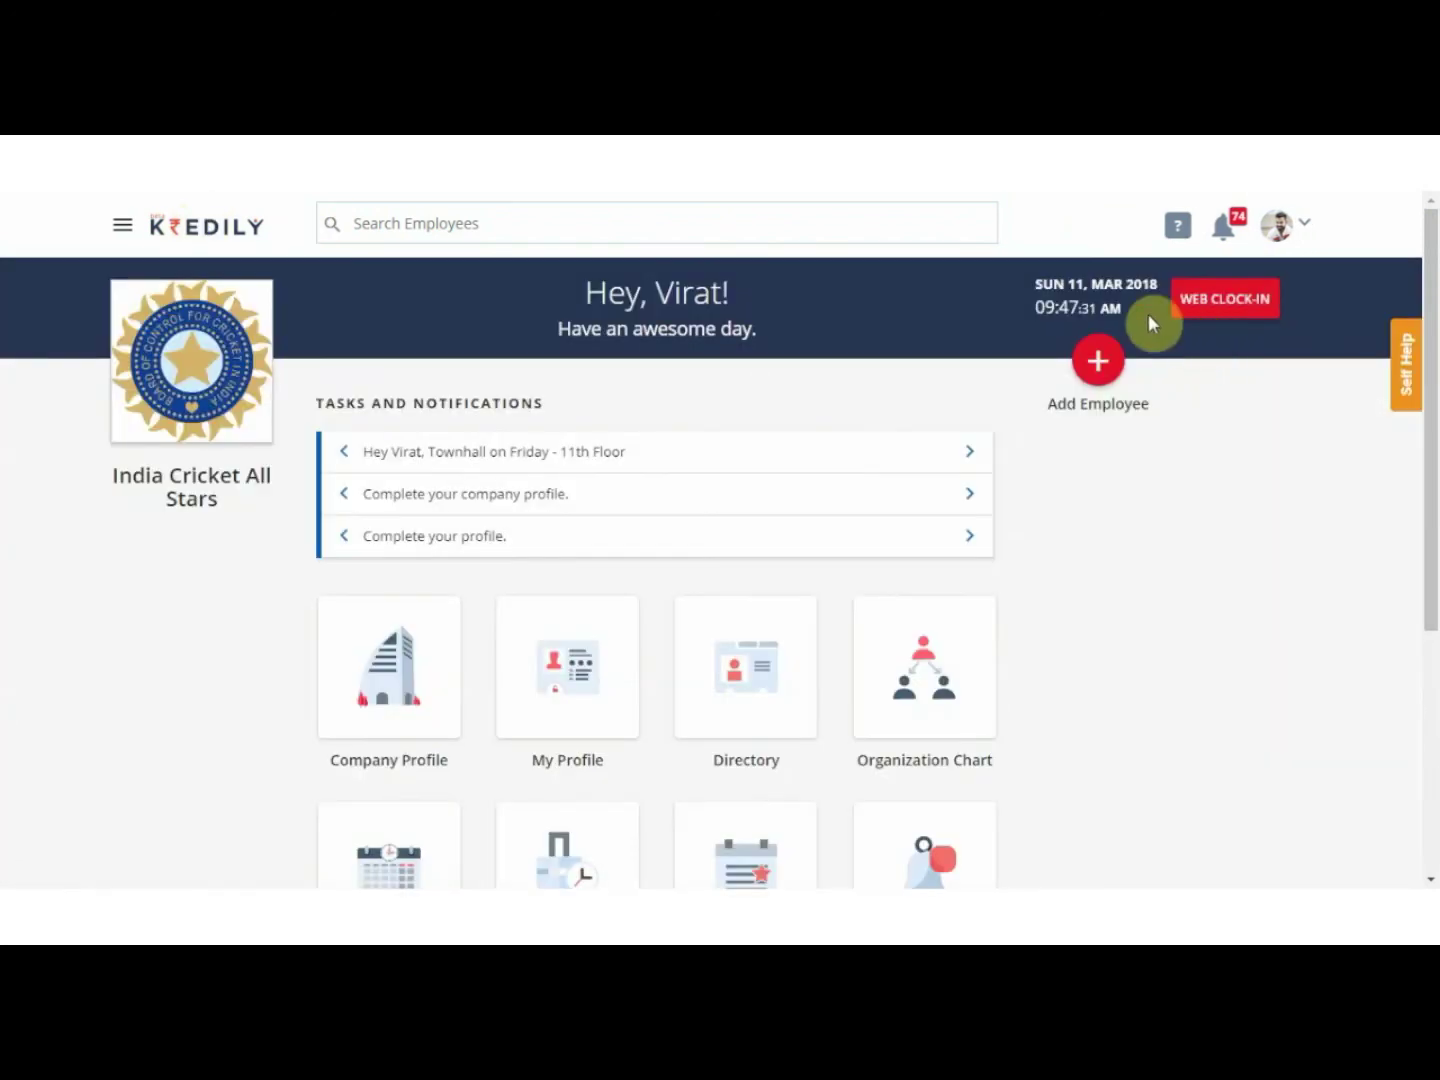
click(1285, 224)
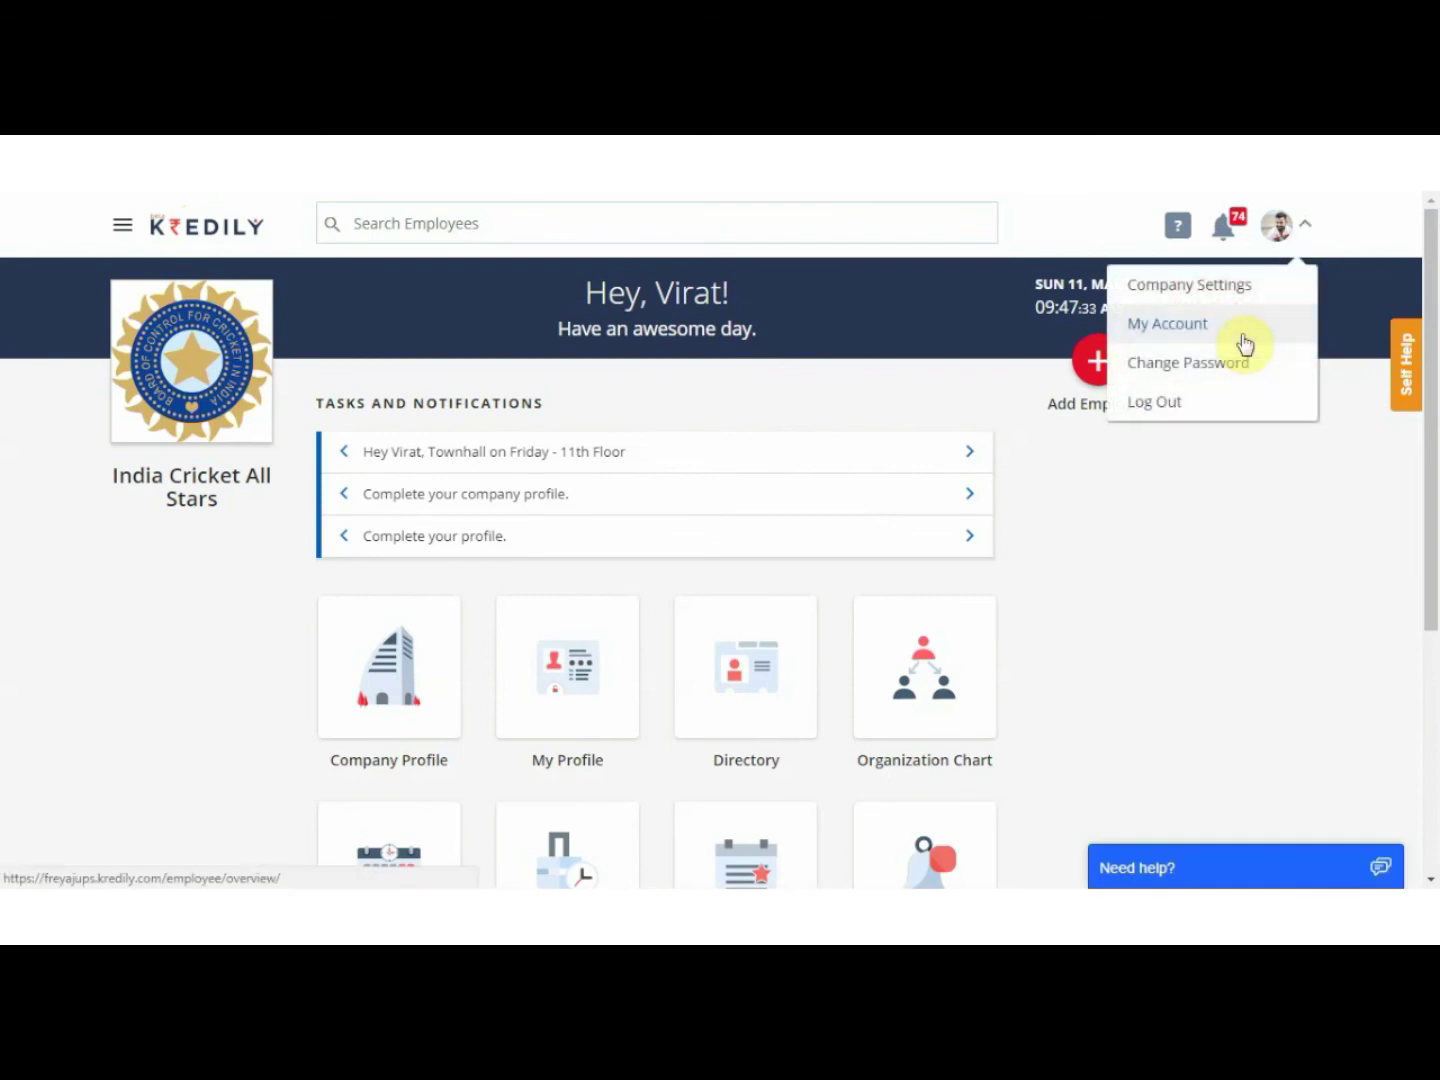
click(1258, 616)
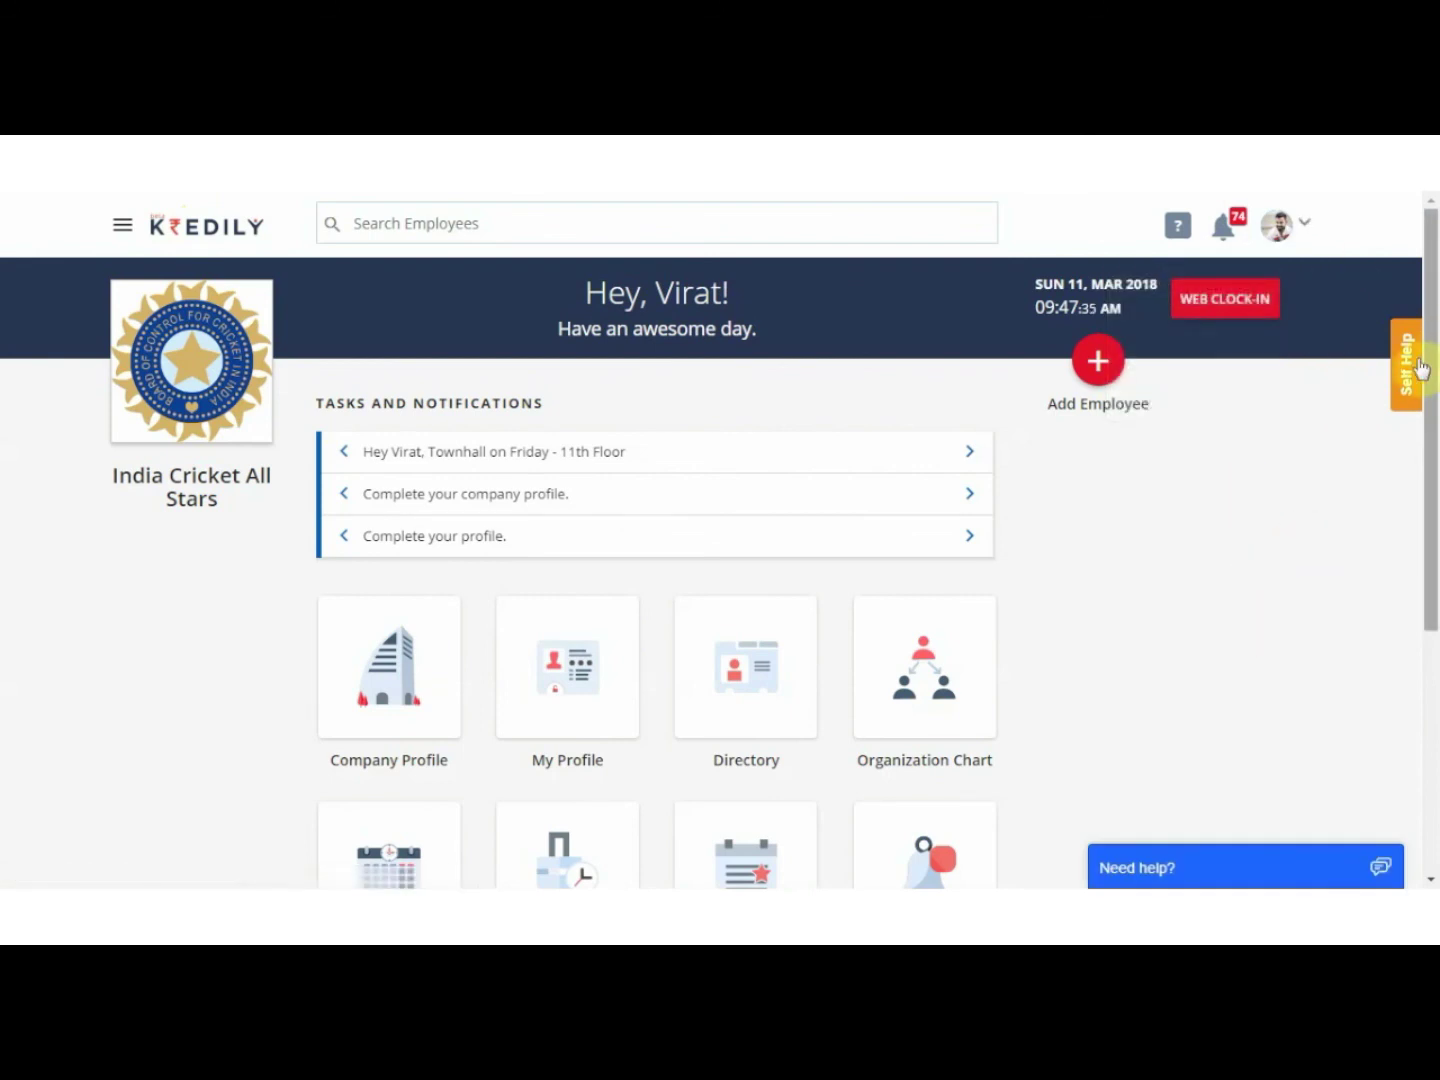
scroll(1433, 437, down, 1)
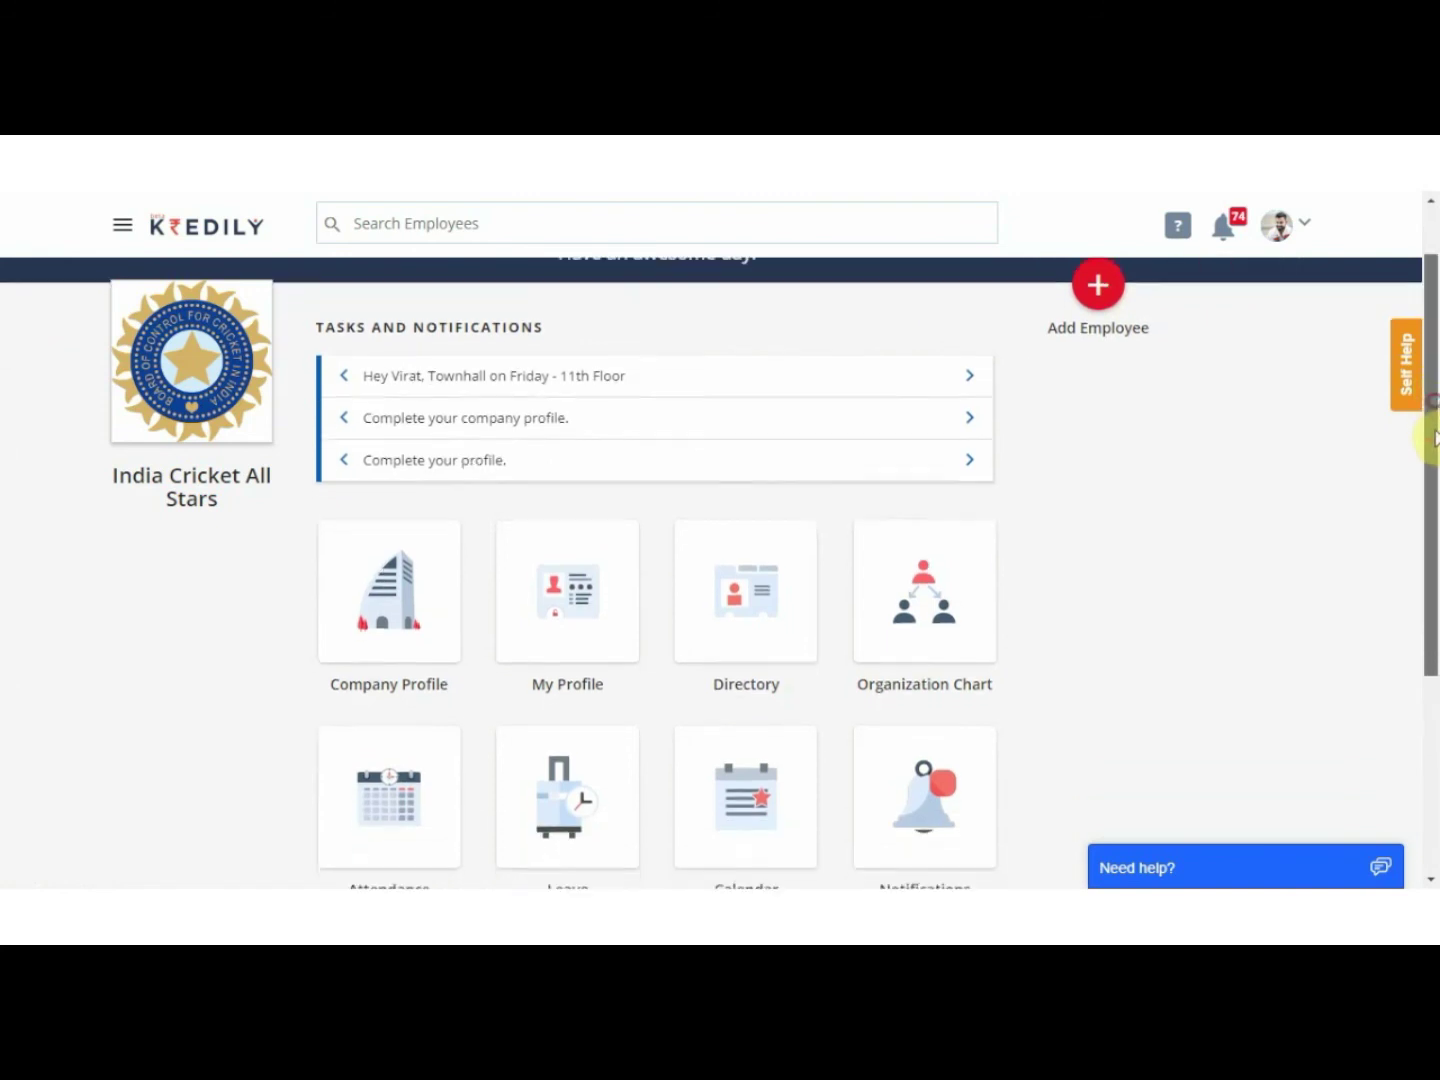
scroll(1430, 445, down, 1)
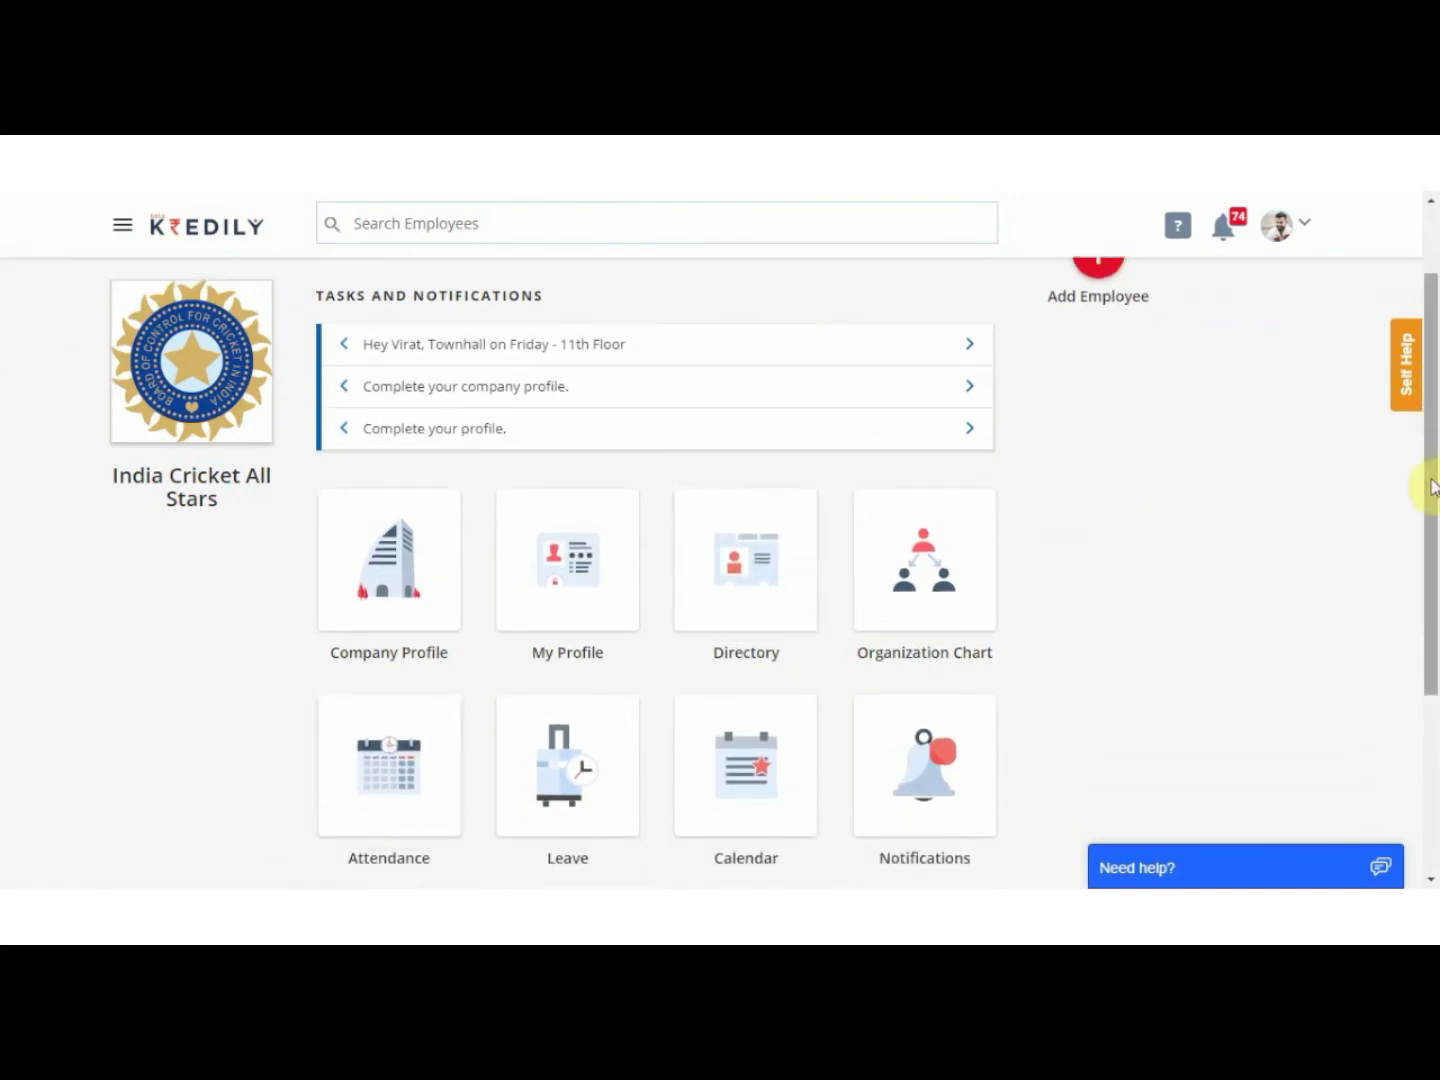
scroll(1432, 485, up, 3)
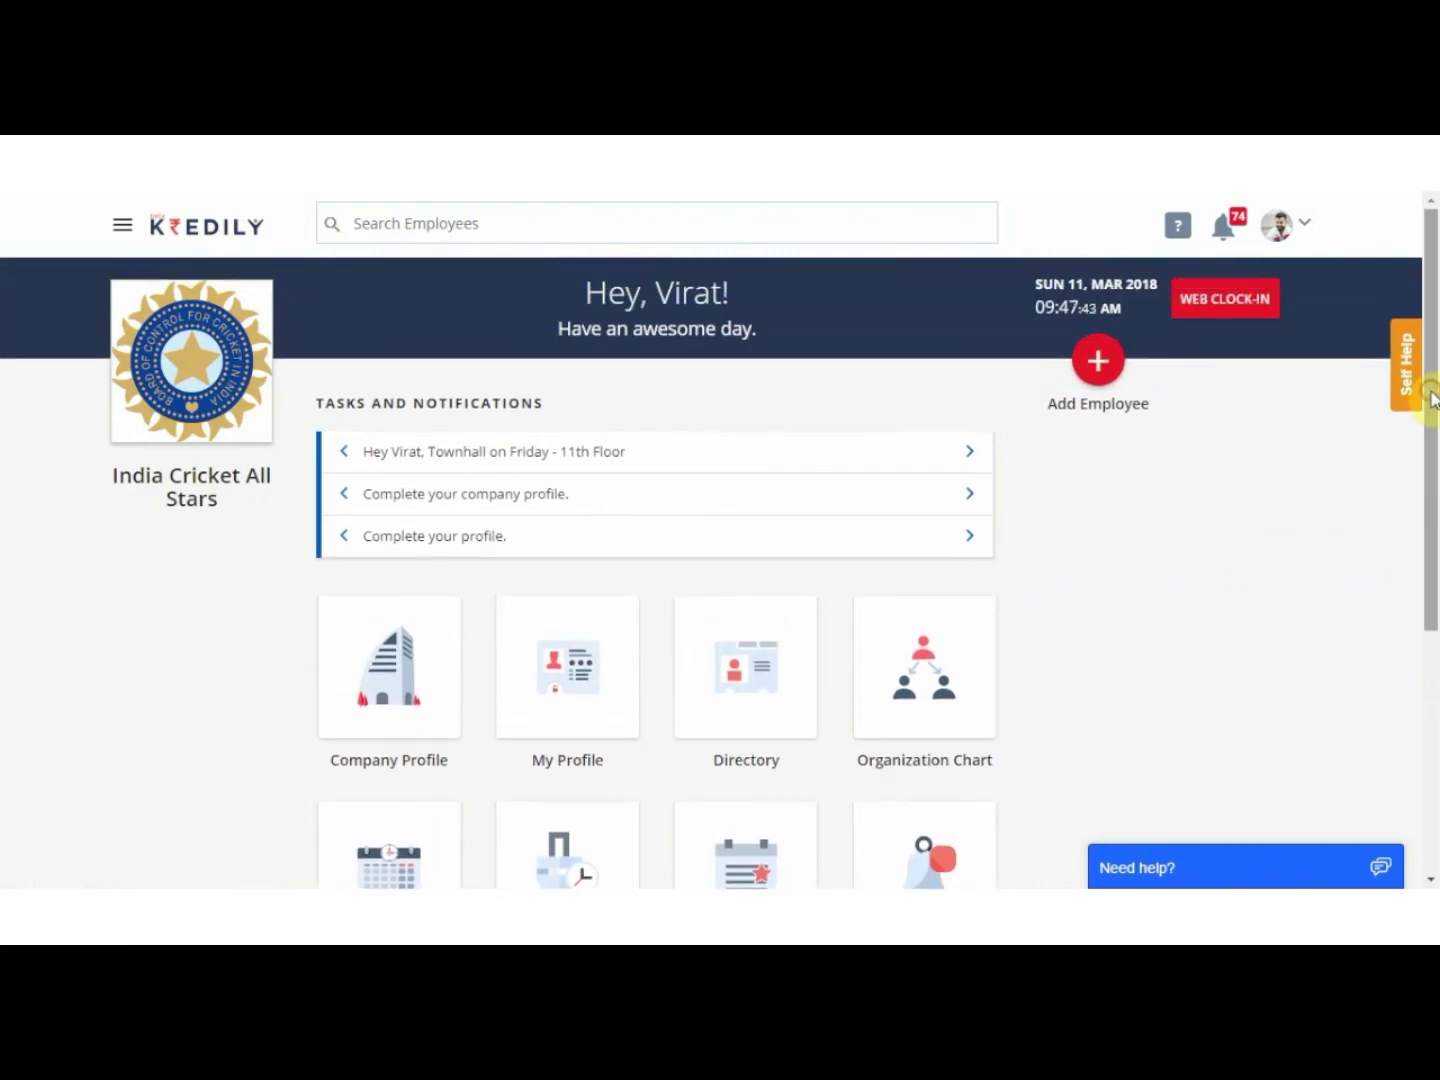